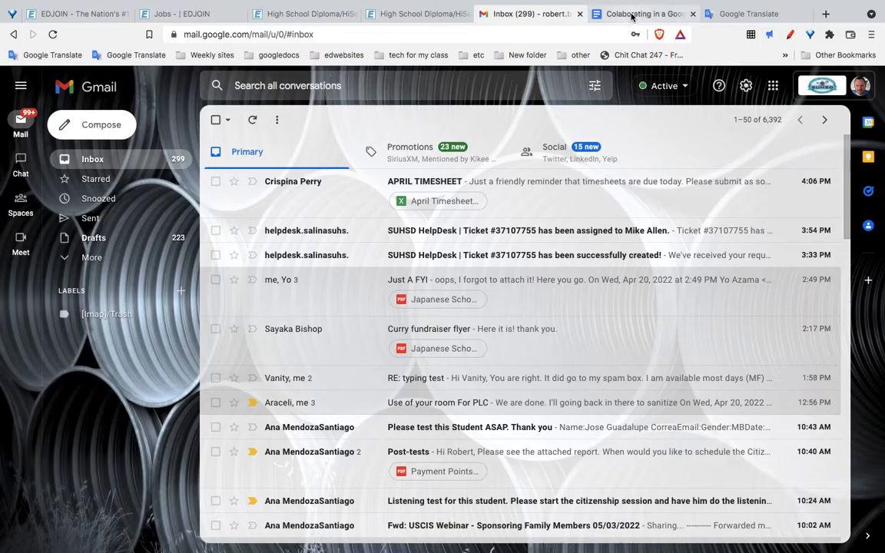
Switch to the document "Colaborating in a Google Doc Lesson 3" and select the English text of objective 15 on page one to read it
{"action": "scroll", "coordinate": [309, 238], "scroll_direction": "down", "scroll_amount": 5}
{"action": "scroll", "coordinate": [310, 238], "scroll_direction": "up", "scroll_amount": 15}
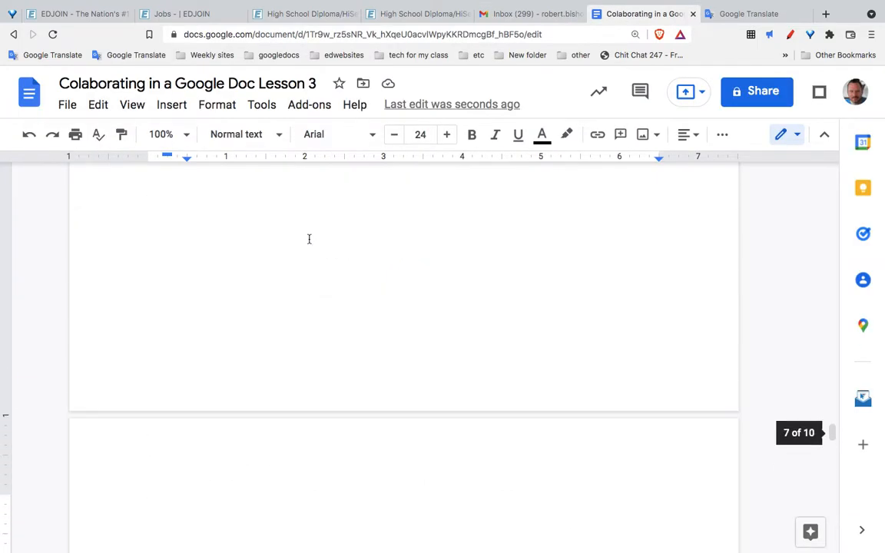
{"action": "scroll", "coordinate": [310, 248], "scroll_direction": "up", "scroll_amount": 15}
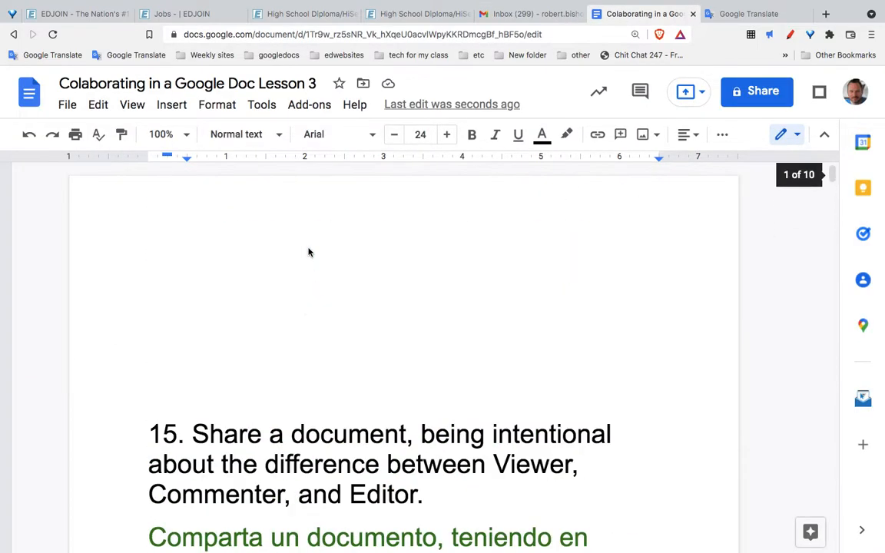
{"action": "scroll", "coordinate": [309, 258], "scroll_direction": "down", "scroll_amount": 2}
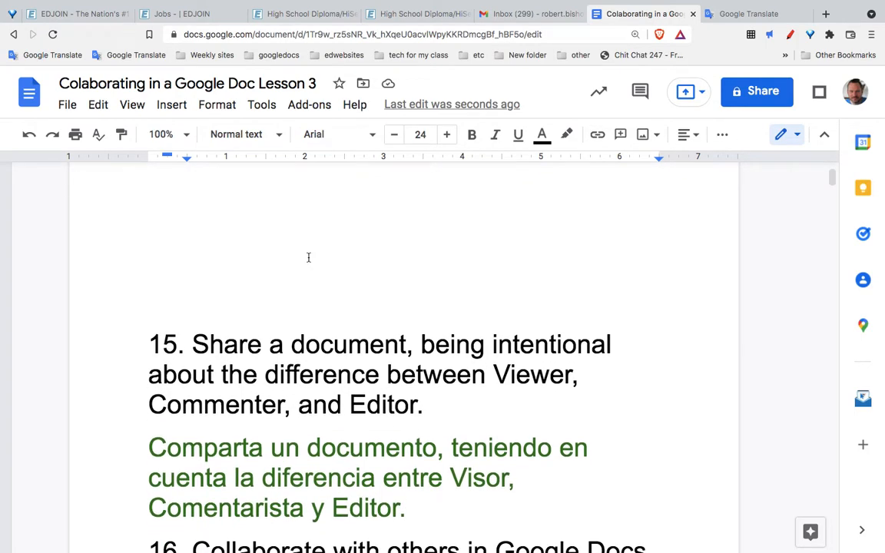
{"action": "scroll", "coordinate": [308, 258], "scroll_direction": "down", "scroll_amount": 1}
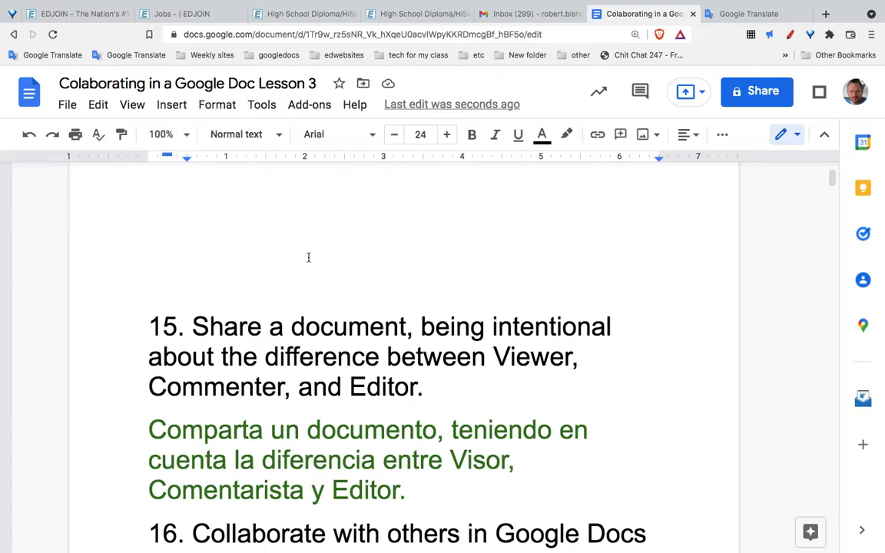
{"action": "scroll", "coordinate": [308, 257], "scroll_direction": "down", "scroll_amount": 2}
{"action": "left_click_drag", "start_coordinate": [175, 263], "coordinate": [157, 262]}
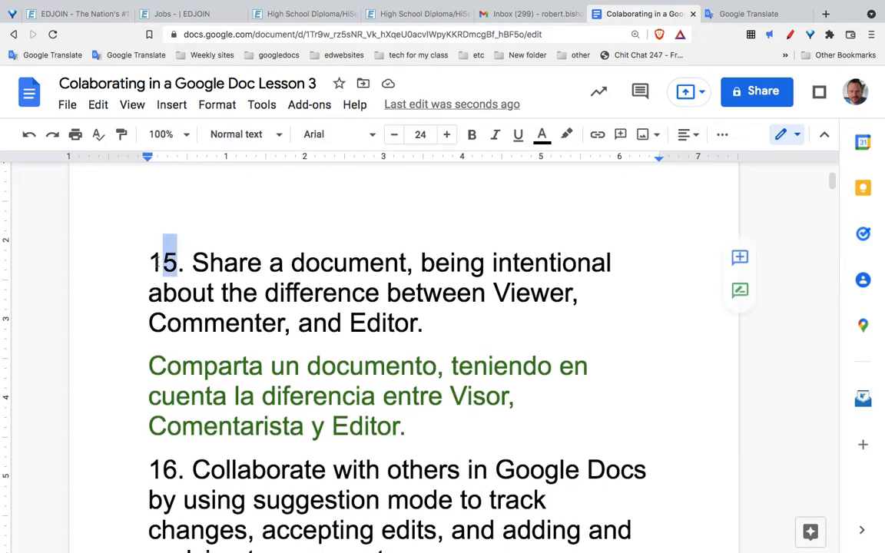
{"action": "scroll", "coordinate": [153, 430], "scroll_direction": "down", "scroll_amount": 7}
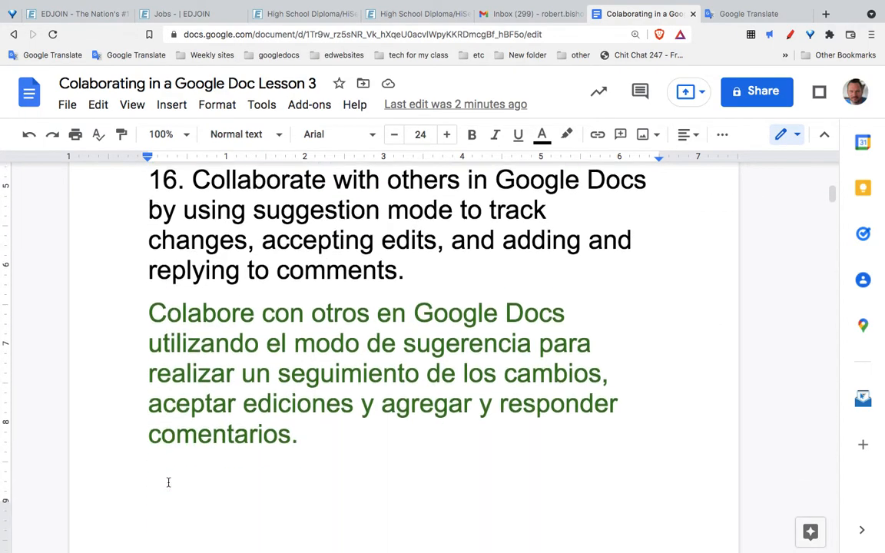
{"action": "scroll", "coordinate": [168, 481], "scroll_direction": "down", "scroll_amount": 5}
{"action": "scroll", "coordinate": [168, 482], "scroll_direction": "up", "scroll_amount": 12}
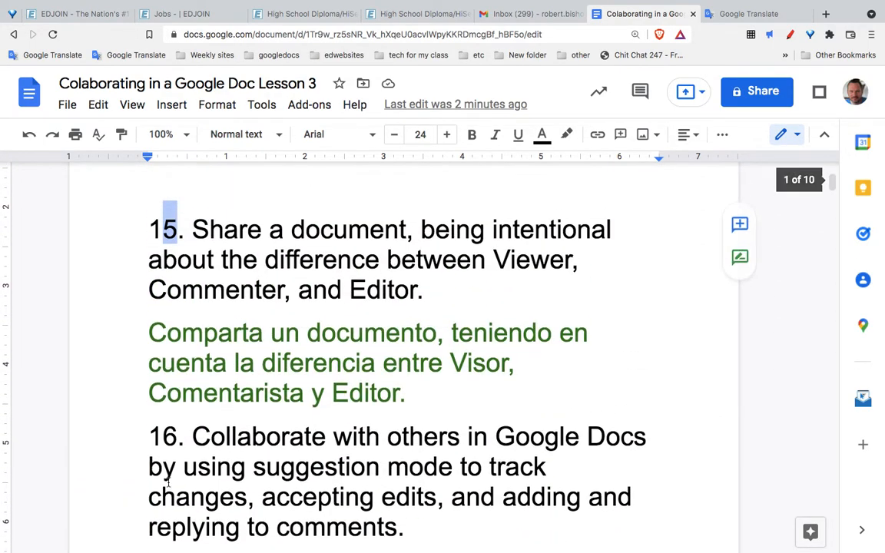
{"action": "left_click", "coordinate": [200, 250]}
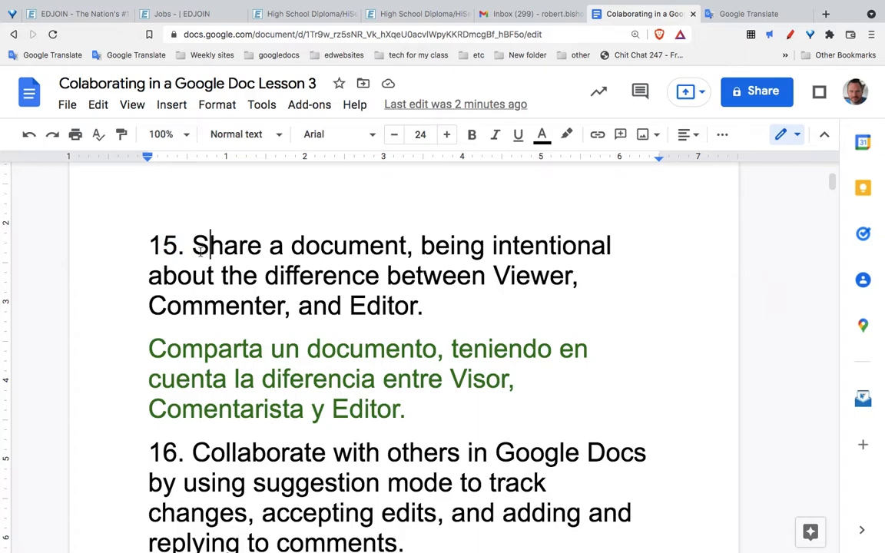
{"action": "left_click_drag", "start_coordinate": [194, 250], "coordinate": [430, 304]}
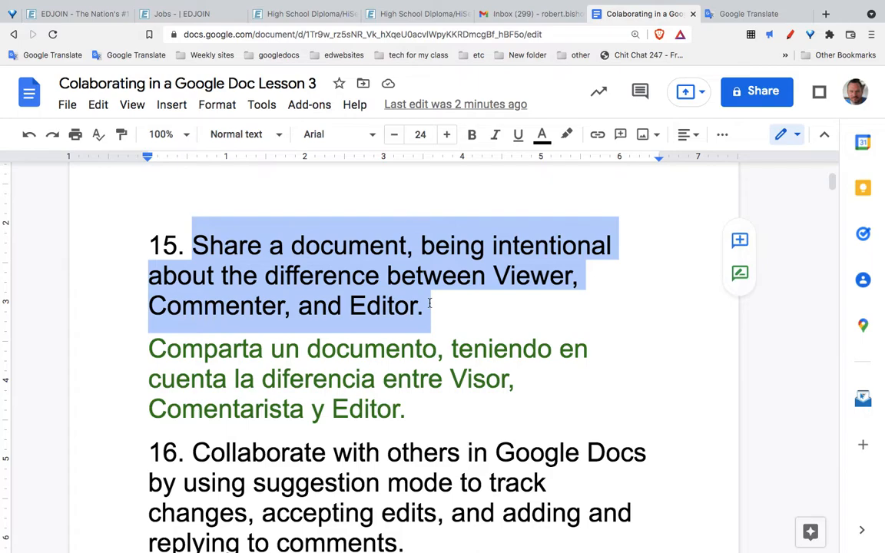
Select the English text of objective 16 about collaborating in suggestion mode and read it with its Spanish translation
{"action": "scroll", "coordinate": [431, 303], "scroll_direction": "down", "scroll_amount": 3}
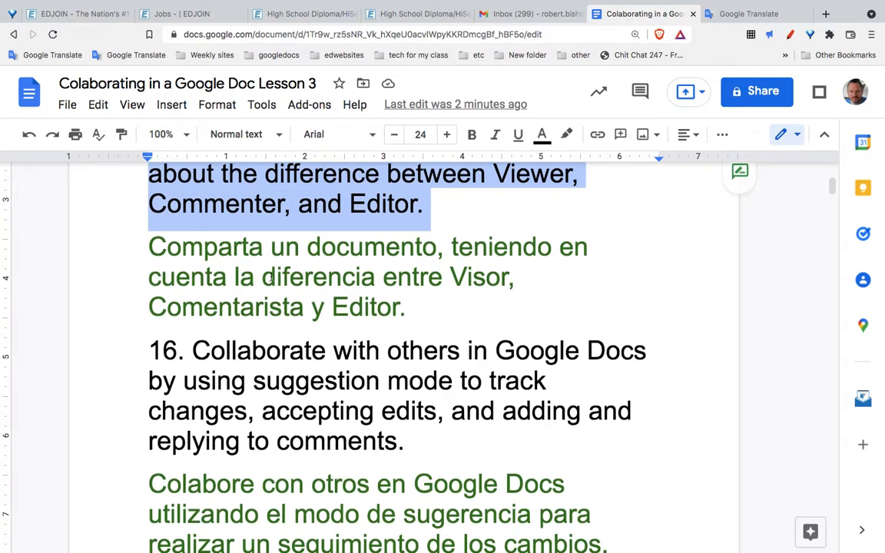
{"action": "scroll", "coordinate": [308, 292], "scroll_direction": "down", "scroll_amount": 2}
{"action": "left_click", "coordinate": [192, 269]}
{"action": "left_click_drag", "start_coordinate": [193, 268], "coordinate": [410, 361]}
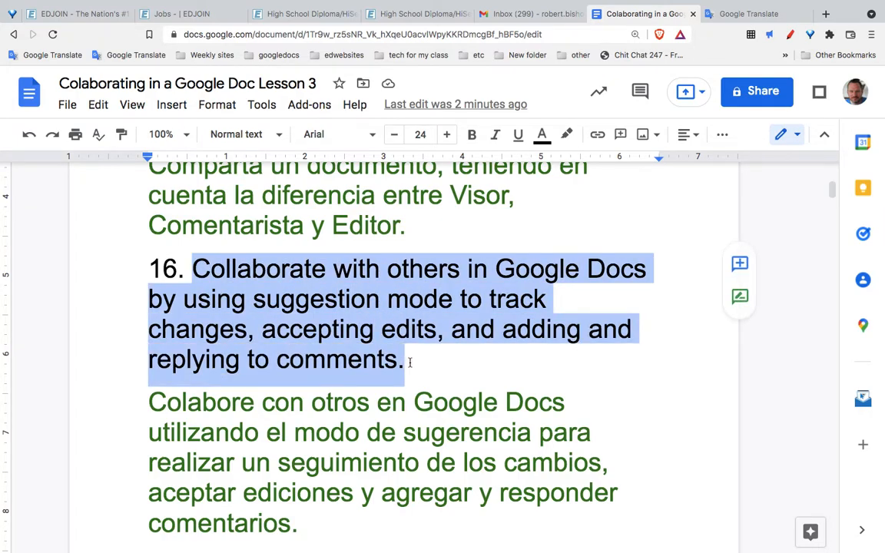
{"action": "scroll", "coordinate": [409, 363], "scroll_direction": "down", "scroll_amount": 1}
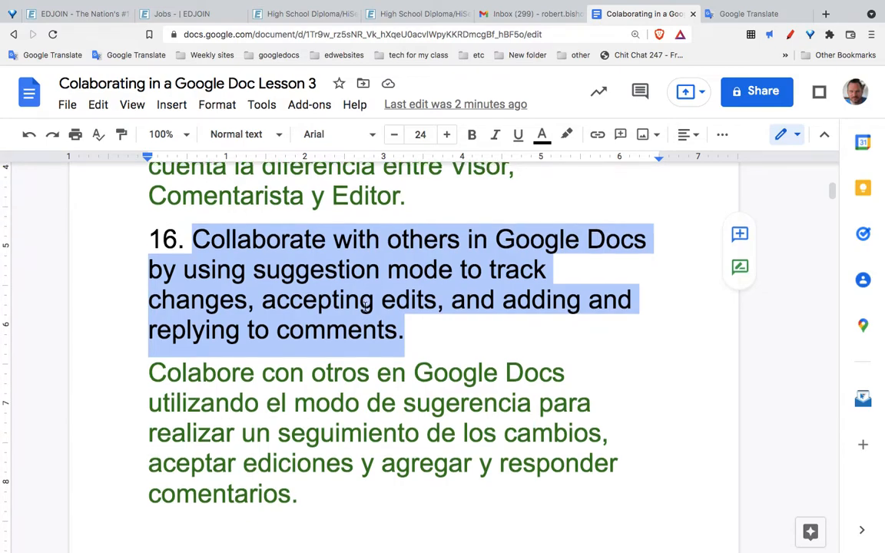
{"action": "scroll", "coordinate": [366, 305], "scroll_direction": "down", "scroll_amount": 1}
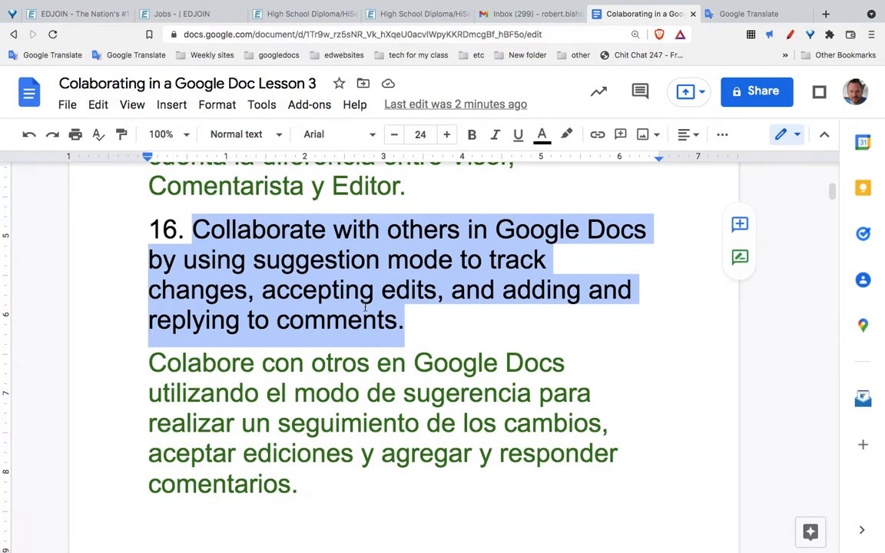
Select the text of objective 17 about viewing and restoring a previous document version, and read it with its translation
{"action": "scroll", "coordinate": [366, 306], "scroll_direction": "down", "scroll_amount": 10}
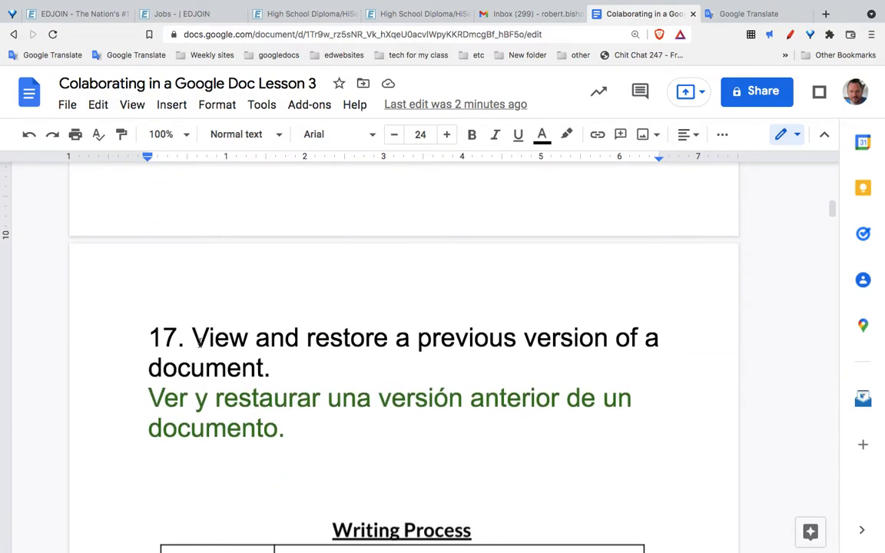
{"action": "left_click_drag", "start_coordinate": [191, 338], "coordinate": [299, 359]}
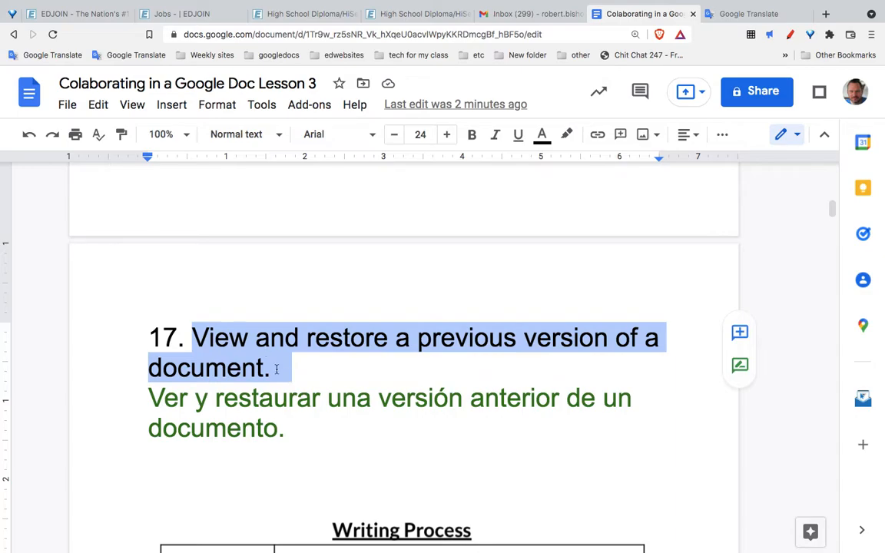
{"action": "scroll", "coordinate": [276, 369], "scroll_direction": "down", "scroll_amount": 1}
{"action": "left_click", "coordinate": [272, 347]}
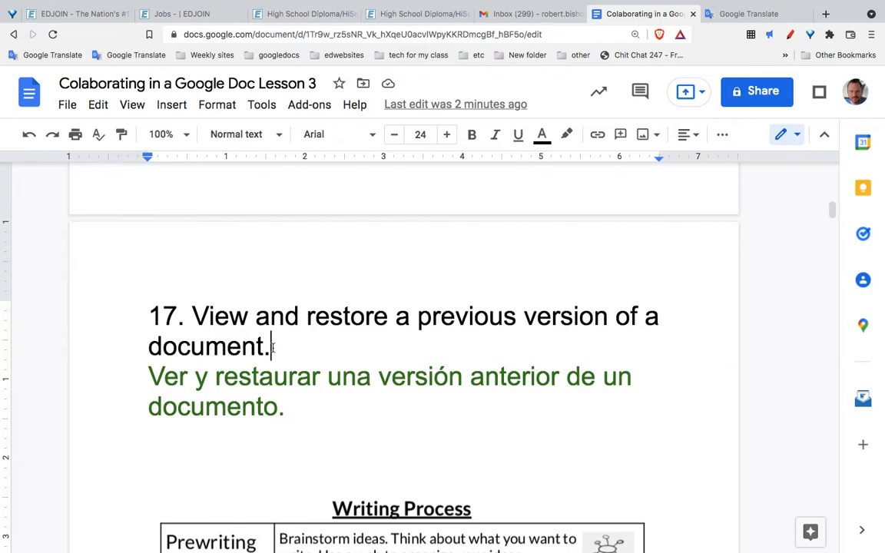
{"action": "scroll", "coordinate": [272, 347], "scroll_direction": "down", "scroll_amount": 3}
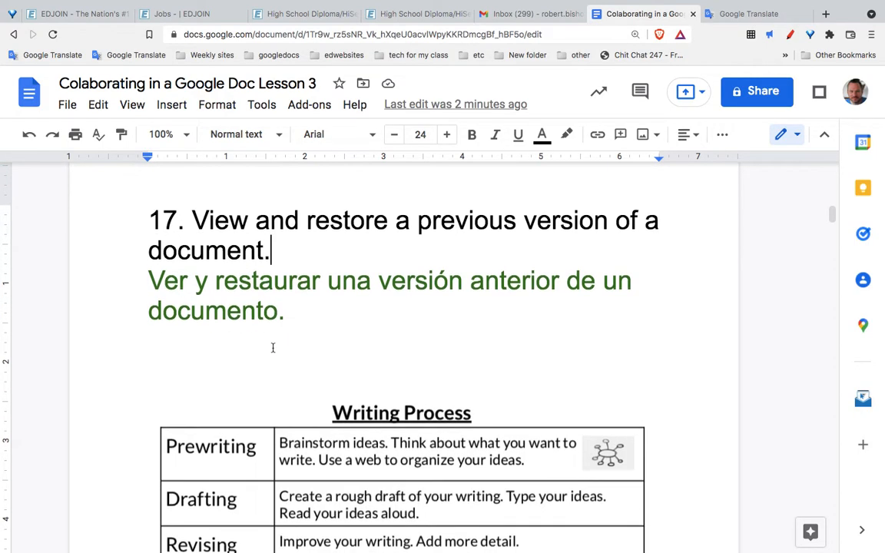
{"action": "scroll", "coordinate": [273, 347], "scroll_direction": "up", "scroll_amount": 3}
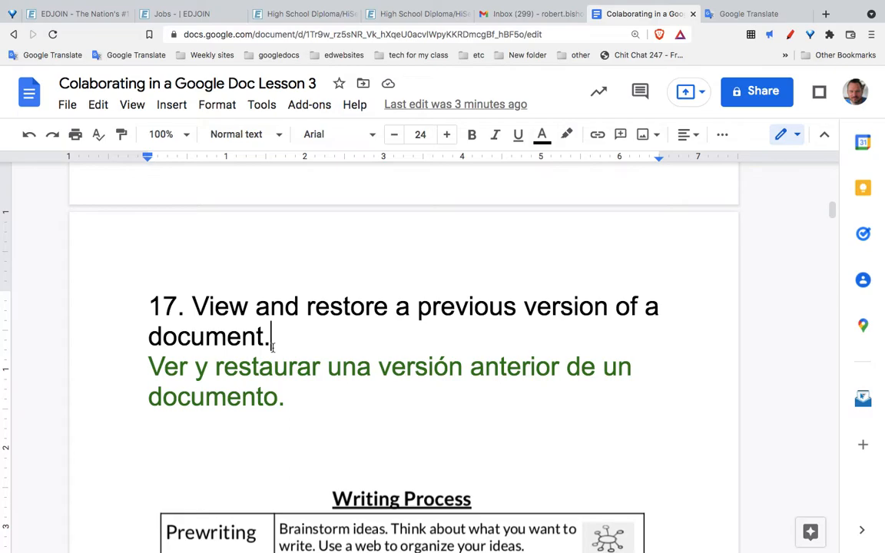
Examine the Writing Process table from Prewriting through Publishing
{"action": "scroll", "coordinate": [273, 348], "scroll_direction": "down", "scroll_amount": 1}
{"action": "scroll", "coordinate": [273, 348], "scroll_direction": "down", "scroll_amount": 5}
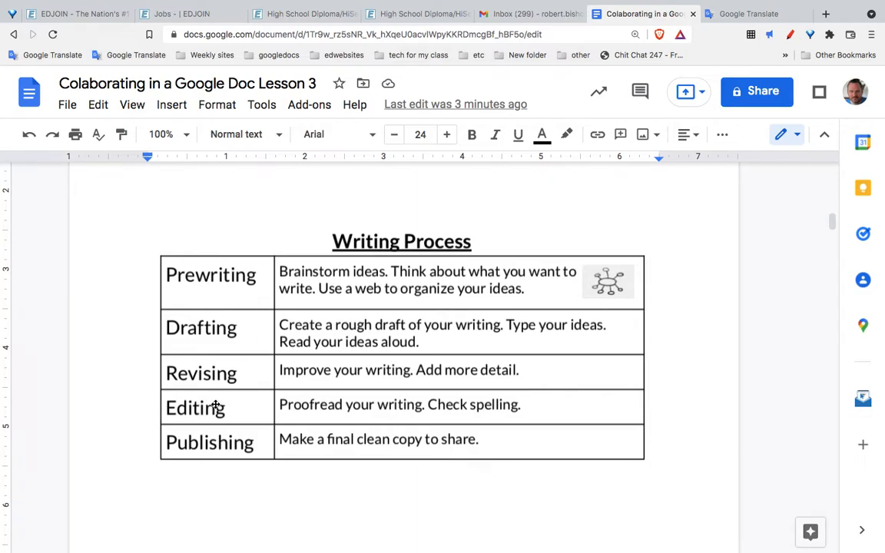
{"action": "scroll", "coordinate": [224, 381], "scroll_direction": "down", "scroll_amount": 1}
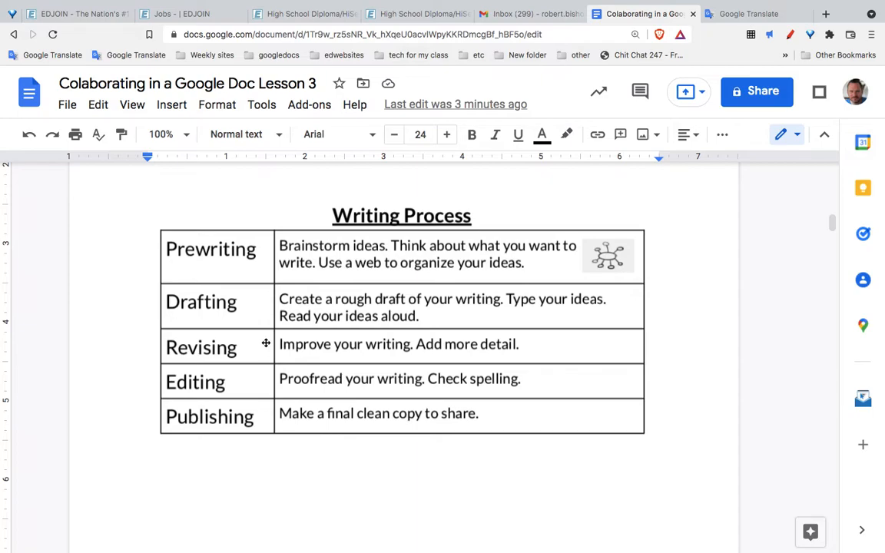
Read the English discussion question about two ways other people can help when writing a document
{"action": "scroll", "coordinate": [266, 343], "scroll_direction": "down", "scroll_amount": 5}
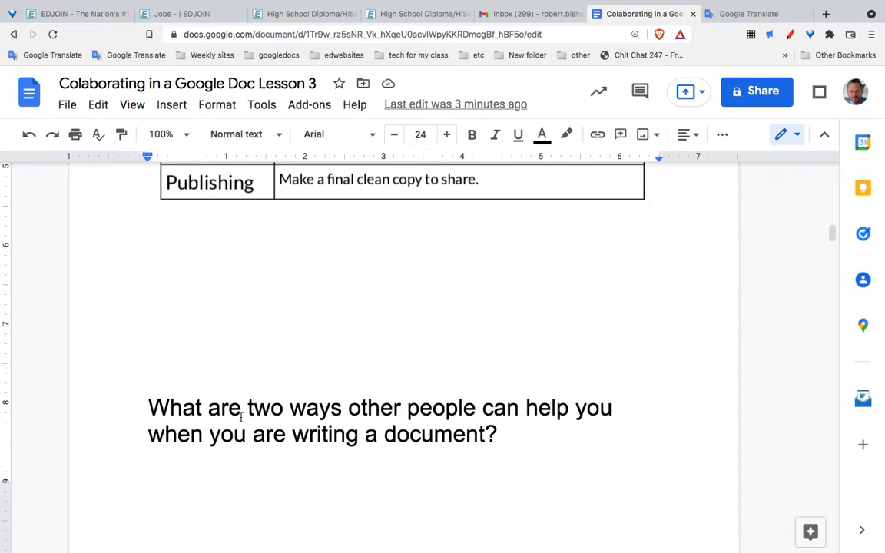
{"action": "left_click_drag", "start_coordinate": [233, 435], "coordinate": [338, 428]}
{"action": "left_click", "coordinate": [366, 430]}
{"action": "scroll", "coordinate": [367, 458], "scroll_direction": "down", "scroll_amount": 1}
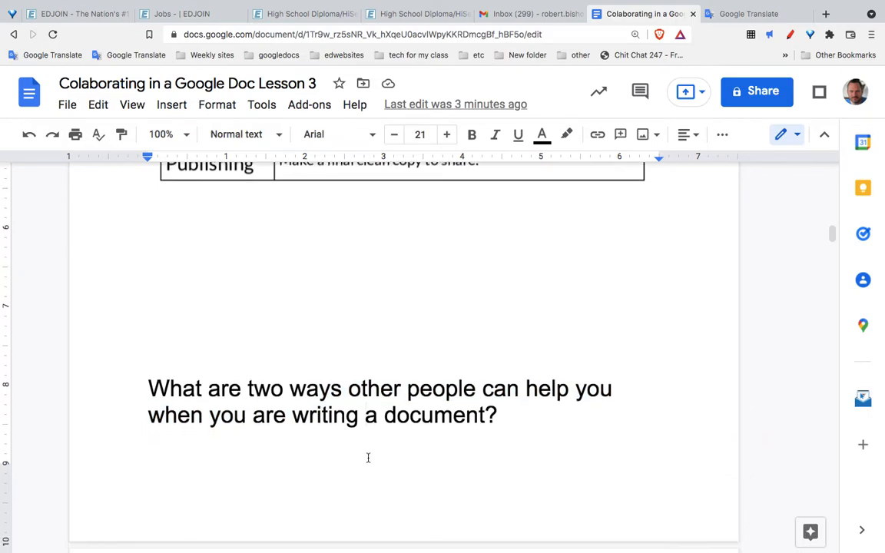
{"action": "scroll", "coordinate": [368, 458], "scroll_direction": "down", "scroll_amount": 1}
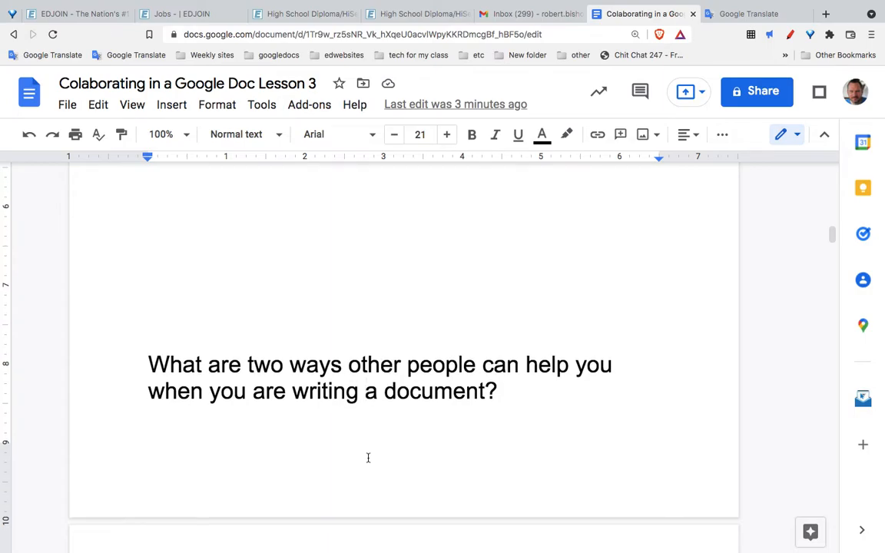
{"action": "scroll", "coordinate": [368, 458], "scroll_direction": "down", "scroll_amount": 5}
{"action": "scroll", "coordinate": [368, 458], "scroll_direction": "up", "scroll_amount": 2}
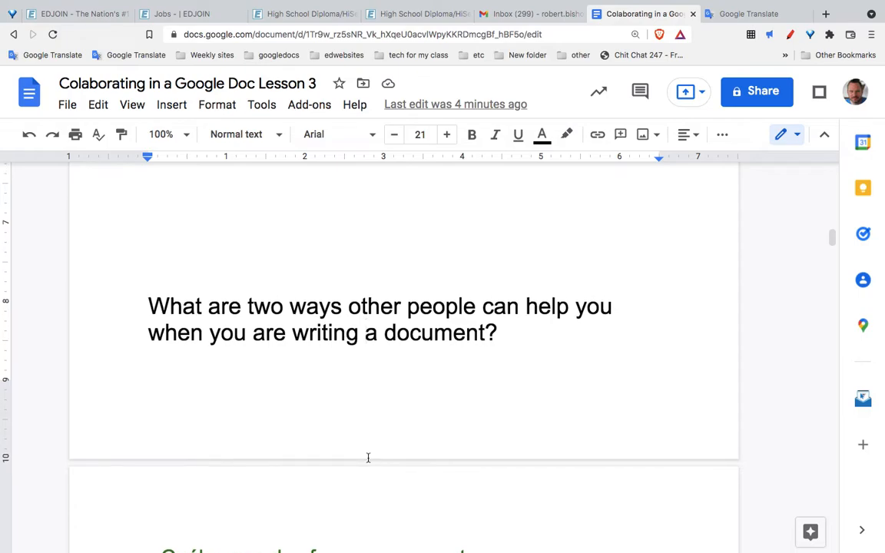
{"action": "scroll", "coordinate": [368, 458], "scroll_direction": "down", "scroll_amount": 1}
{"action": "scroll", "coordinate": [368, 459], "scroll_direction": "down", "scroll_amount": 1}
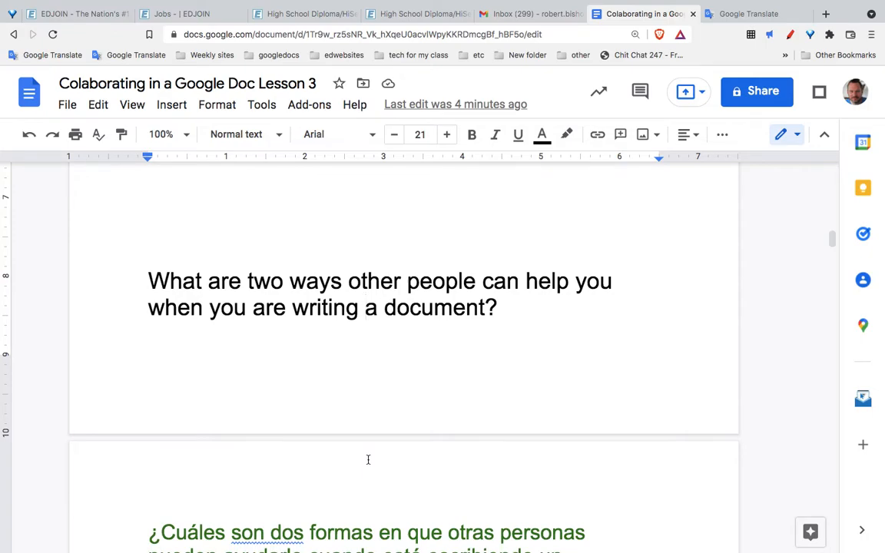
{"action": "scroll", "coordinate": [368, 459], "scroll_direction": "up", "scroll_amount": 1}
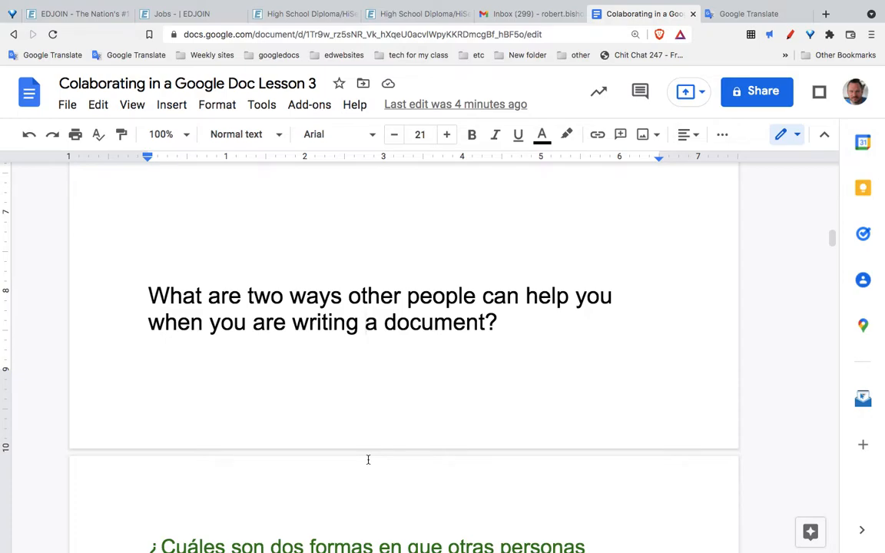
Read the Spanish version of the discussion question and select the red "(Ask me for a handout!)" note below it, then clear the selection
{"action": "scroll", "coordinate": [368, 460], "scroll_direction": "down", "scroll_amount": 5}
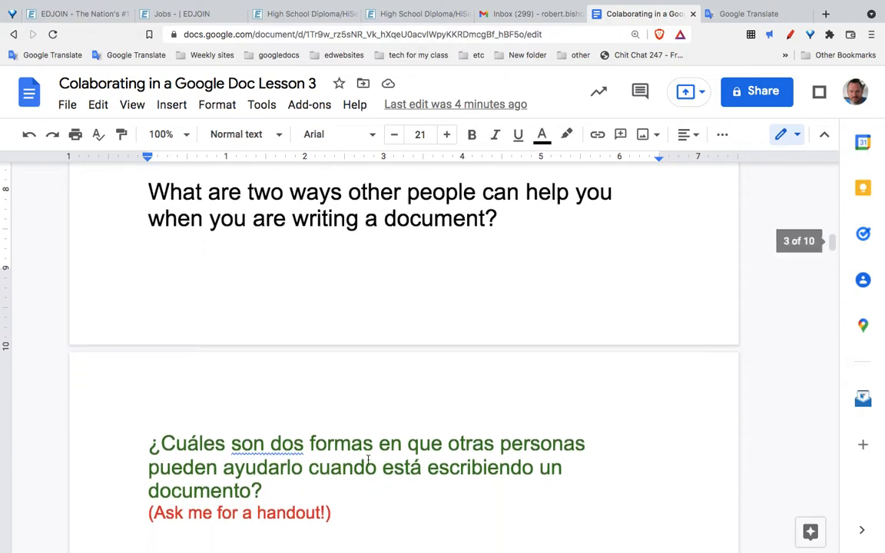
{"action": "left_click_drag", "start_coordinate": [149, 459], "coordinate": [335, 470]}
{"action": "scroll", "coordinate": [335, 470], "scroll_direction": "up", "scroll_amount": 1}
{"action": "scroll", "coordinate": [336, 468], "scroll_direction": "up", "scroll_amount": 2}
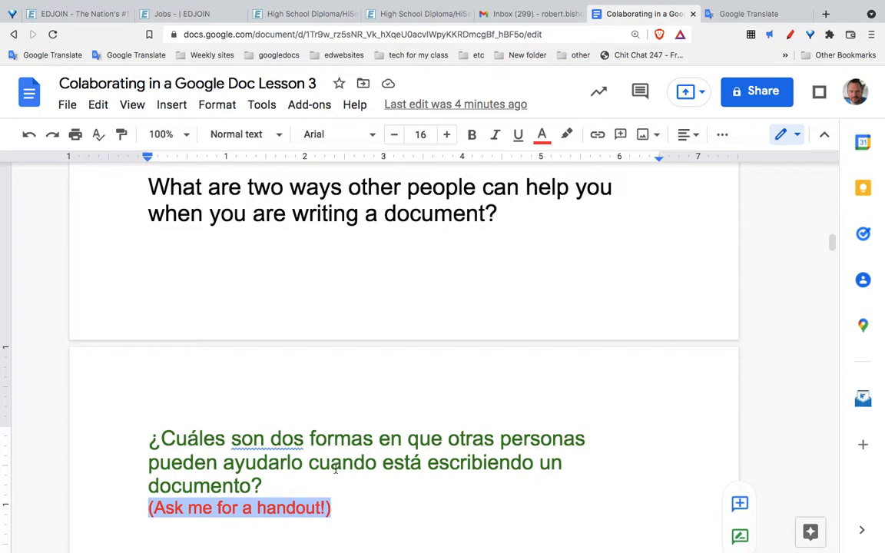
{"action": "scroll", "coordinate": [336, 469], "scroll_direction": "down", "scroll_amount": 1}
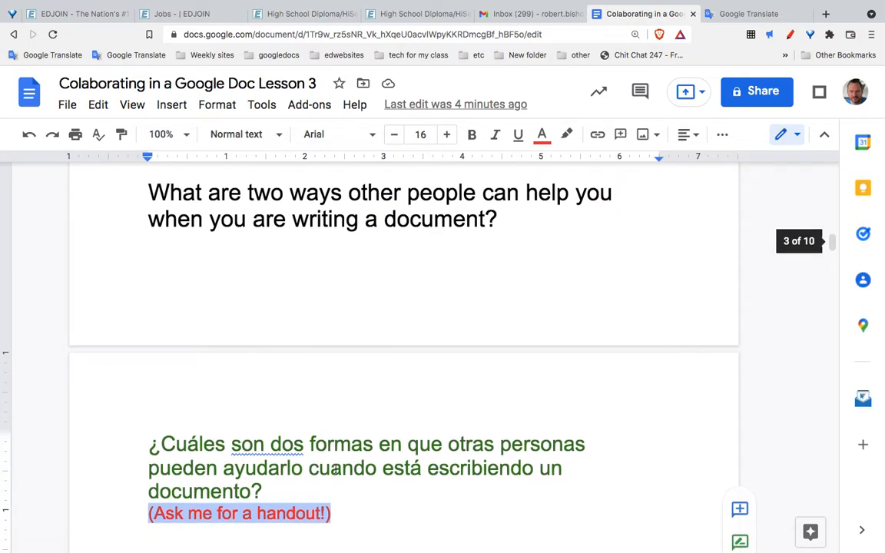
{"action": "scroll", "coordinate": [335, 469], "scroll_direction": "down", "scroll_amount": 2}
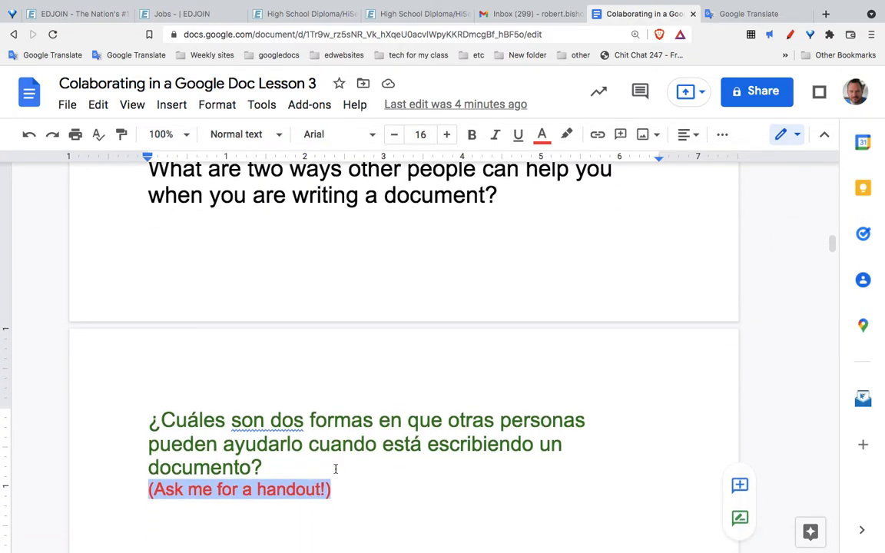
{"action": "left_click", "coordinate": [340, 469]}
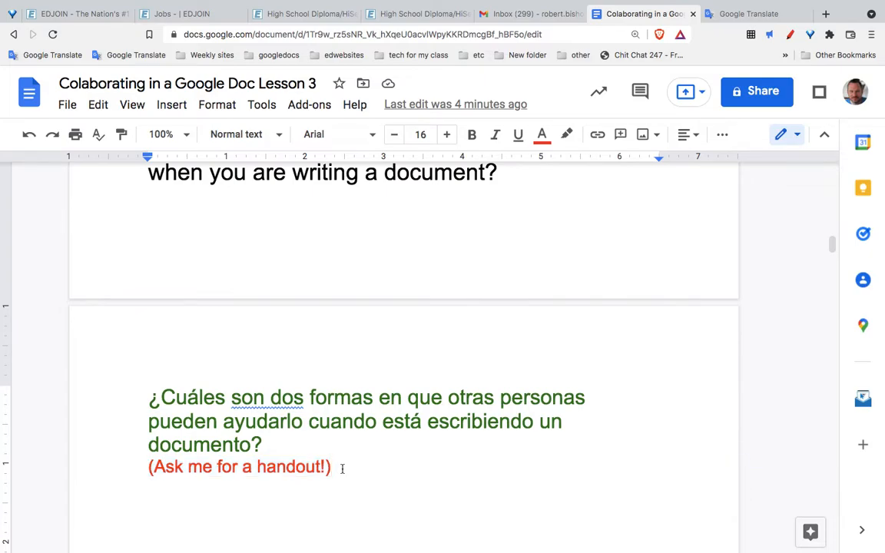
{"action": "scroll", "coordinate": [343, 468], "scroll_direction": "down", "scroll_amount": 1}
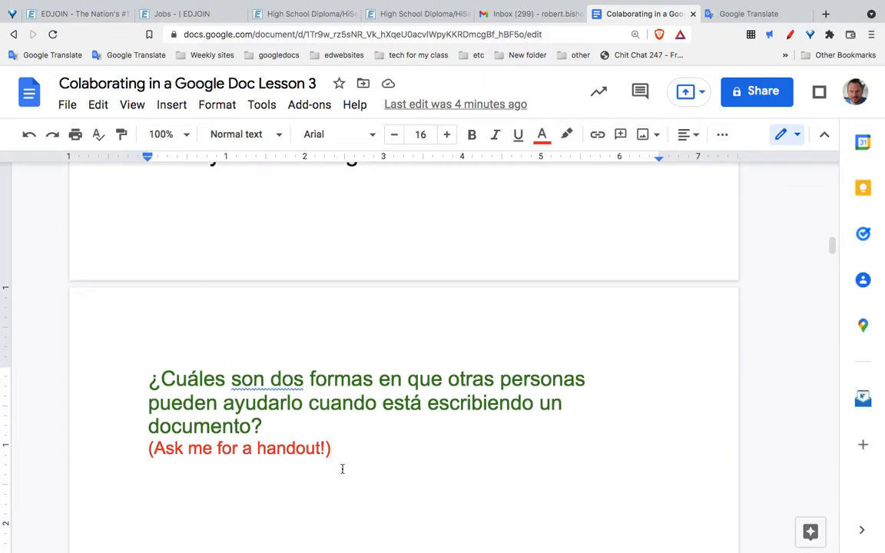
{"action": "scroll", "coordinate": [342, 468], "scroll_direction": "down", "scroll_amount": 1}
{"action": "scroll", "coordinate": [343, 469], "scroll_direction": "down", "scroll_amount": 1}
{"action": "scroll", "coordinate": [342, 469], "scroll_direction": "down", "scroll_amount": 1}
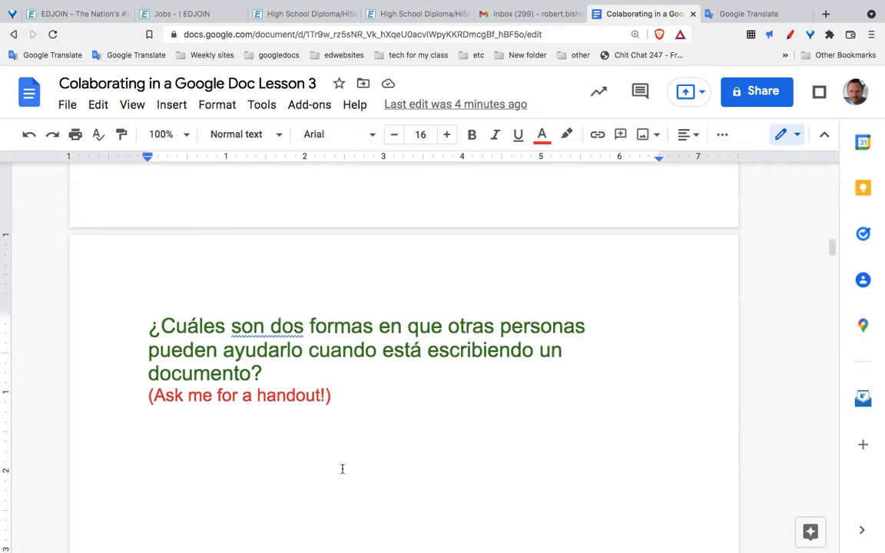
Review the "We will learn to:" list of lesson goals on comments, suggestions and restoring versions
{"action": "scroll", "coordinate": [343, 468], "scroll_direction": "down", "scroll_amount": 3}
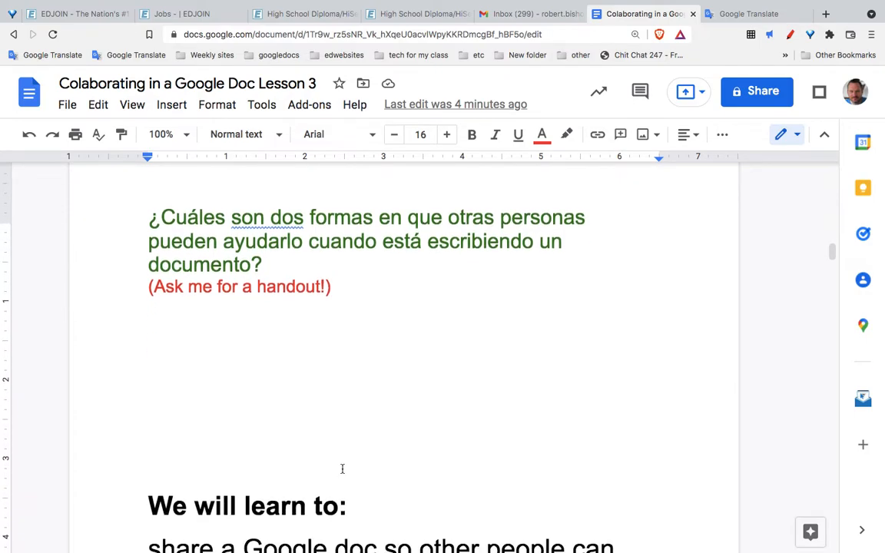
{"action": "scroll", "coordinate": [342, 468], "scroll_direction": "down", "scroll_amount": 3}
{"action": "scroll", "coordinate": [342, 469], "scroll_direction": "down", "scroll_amount": 4}
{"action": "scroll", "coordinate": [342, 470], "scroll_direction": "down", "scroll_amount": 1}
{"action": "scroll", "coordinate": [342, 470], "scroll_direction": "down", "scroll_amount": 1}
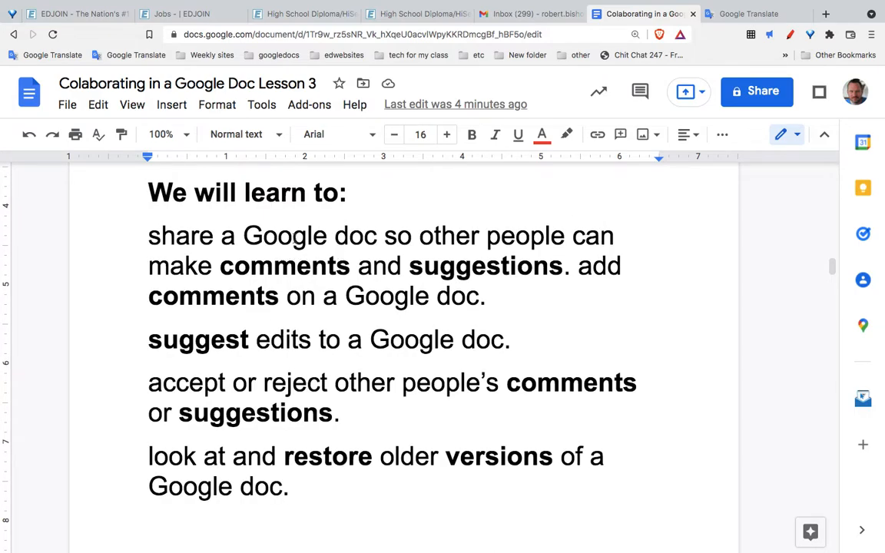
Highlight the lesson goal about sharing a doc for comments and suggestions in English, followed by its Spanish translation
{"action": "left_click_drag", "start_coordinate": [148, 235], "coordinate": [502, 297]}
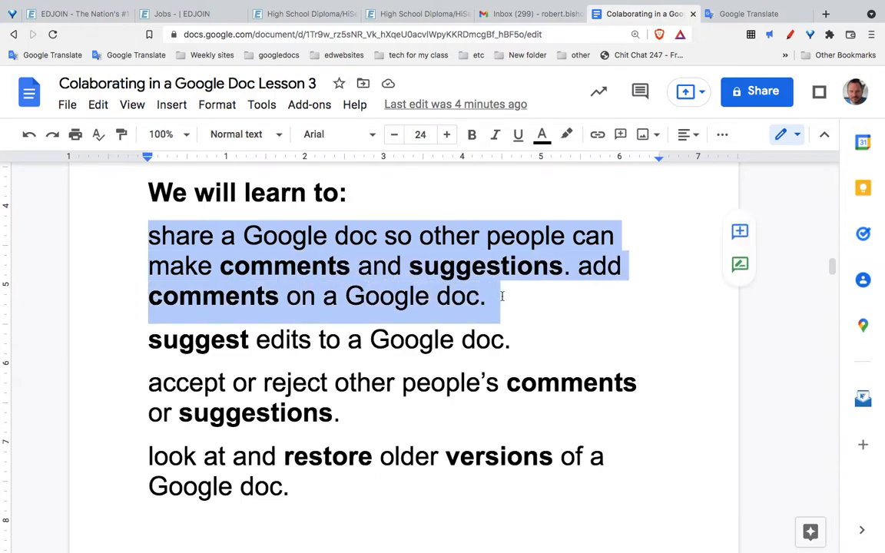
{"action": "scroll", "coordinate": [502, 297], "scroll_direction": "down", "scroll_amount": 5}
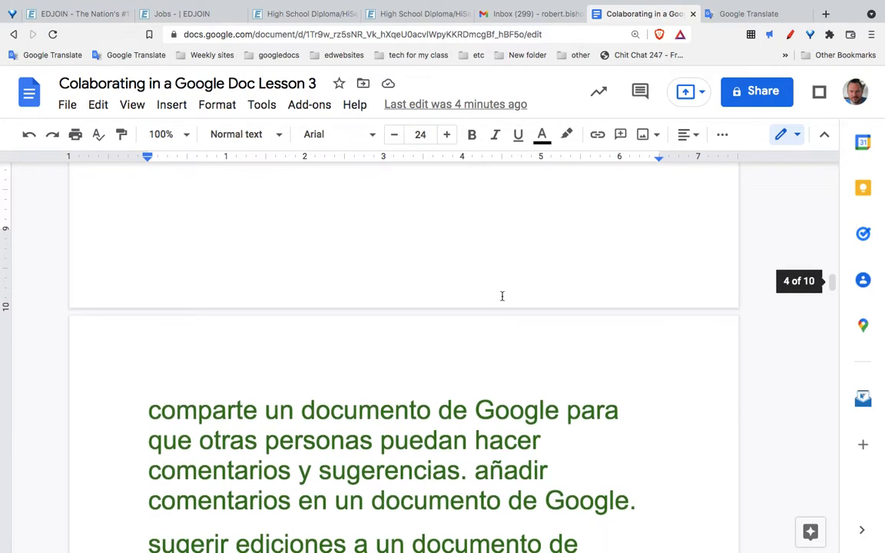
{"action": "left_click_drag", "start_coordinate": [149, 374], "coordinate": [637, 462]}
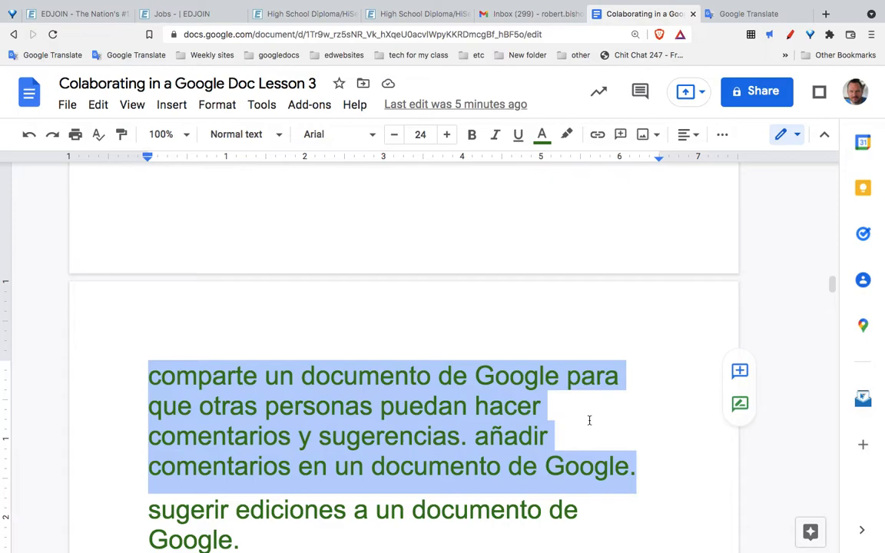
Highlight the "suggest edits to a Google doc" goal and its Spanish translation on the following page
{"action": "scroll", "coordinate": [589, 420], "scroll_direction": "up", "scroll_amount": 4}
{"action": "scroll", "coordinate": [590, 420], "scroll_direction": "up", "scroll_amount": 2}
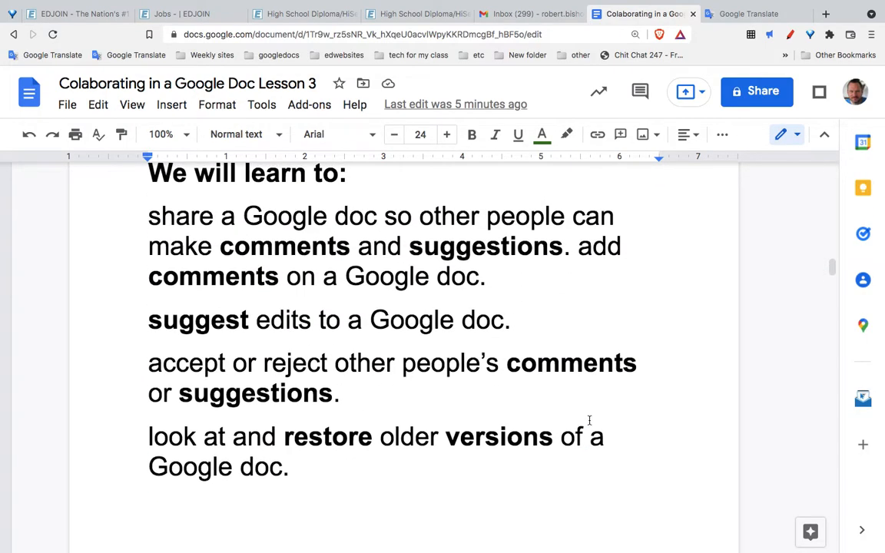
{"action": "left_click_drag", "start_coordinate": [146, 318], "coordinate": [473, 307]}
{"action": "scroll", "coordinate": [482, 310], "scroll_direction": "down", "scroll_amount": 10}
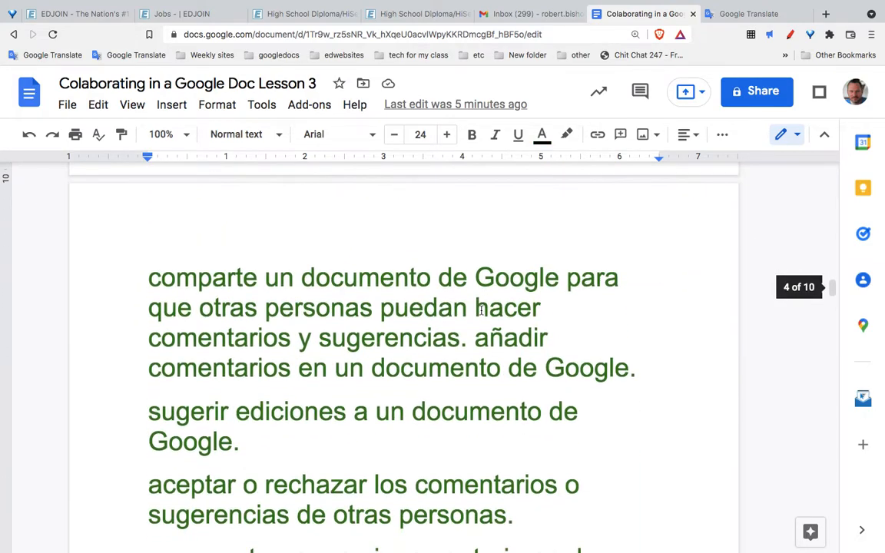
{"action": "left_click_drag", "start_coordinate": [139, 374], "coordinate": [251, 398]}
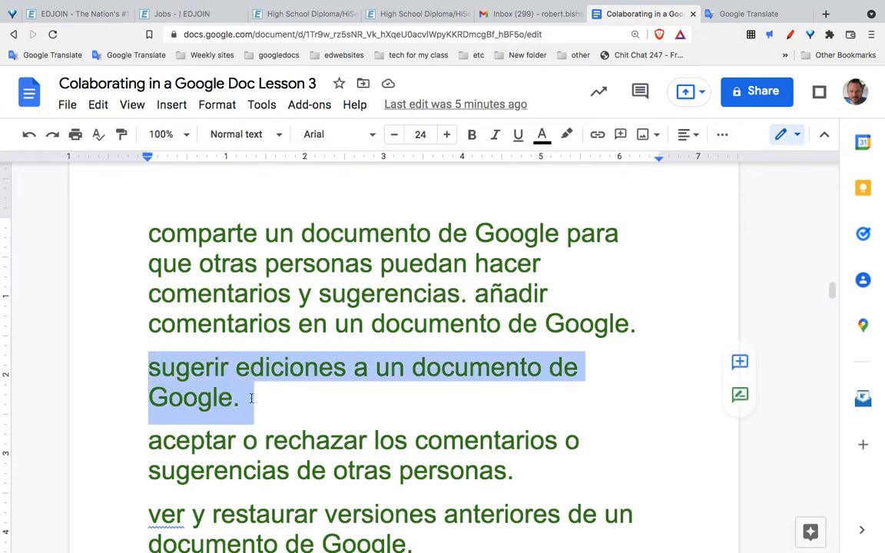
Highlight the goal about accepting or rejecting other people's comments or suggestions, in English and in Spanish
{"action": "scroll", "coordinate": [252, 397], "scroll_direction": "up", "scroll_amount": 10}
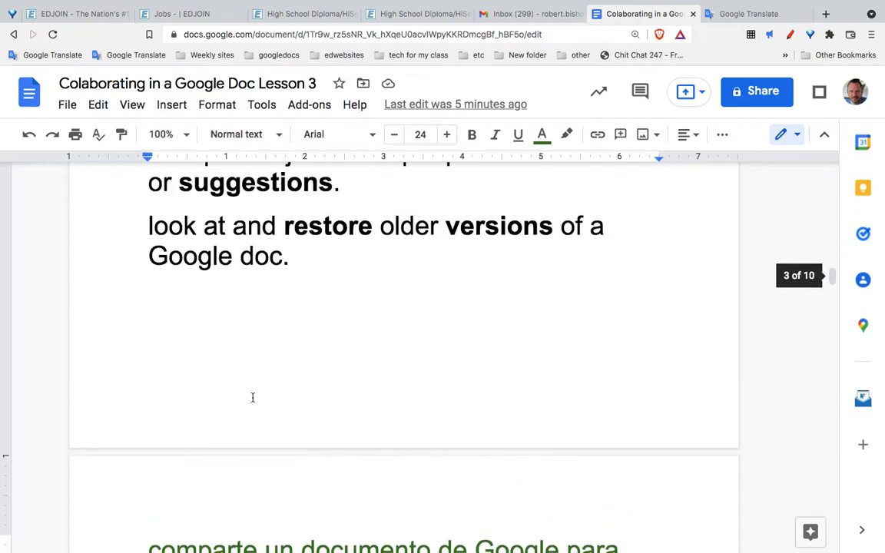
{"action": "left_click_drag", "start_coordinate": [143, 294], "coordinate": [344, 311]}
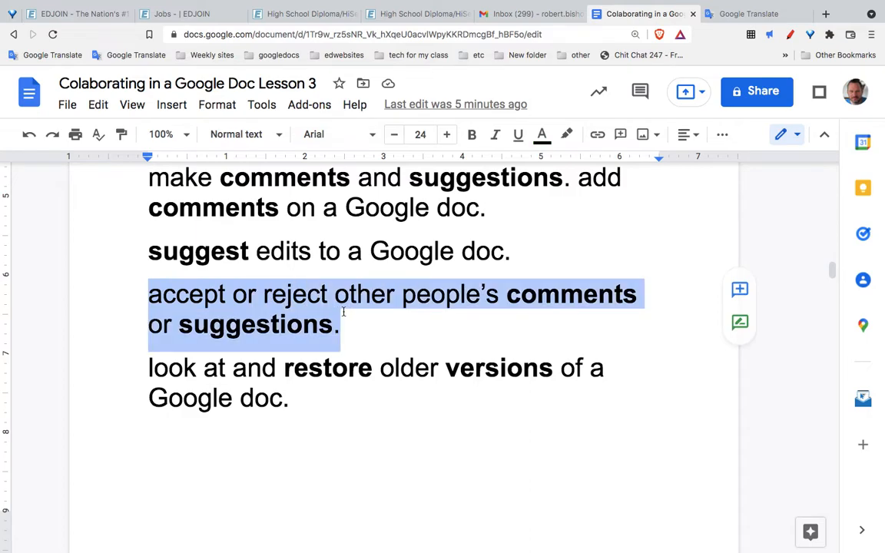
{"action": "scroll", "coordinate": [343, 311], "scroll_direction": "down", "scroll_amount": 10}
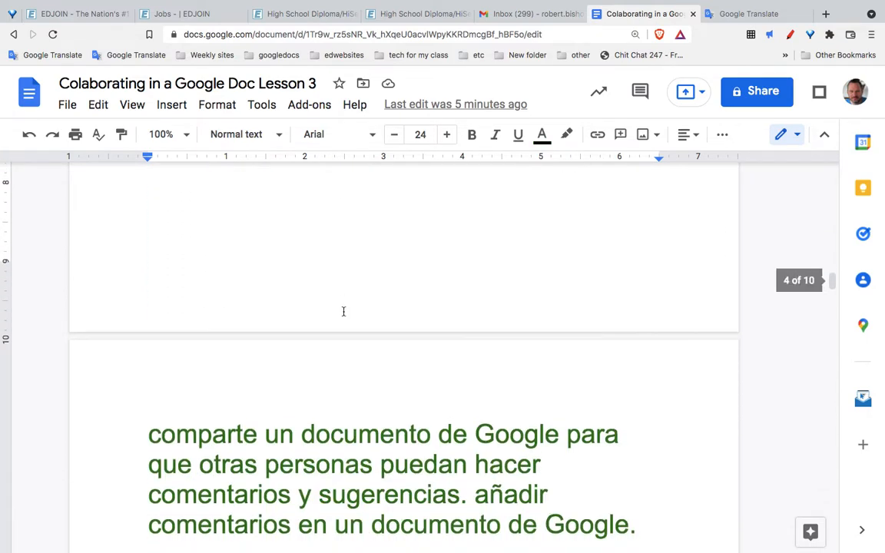
{"action": "left_click_drag", "start_coordinate": [149, 338], "coordinate": [526, 360]}
Highlight the goal about looking at and restoring older versions in English and in Spanish
{"action": "scroll", "coordinate": [524, 358], "scroll_direction": "up", "scroll_amount": 10}
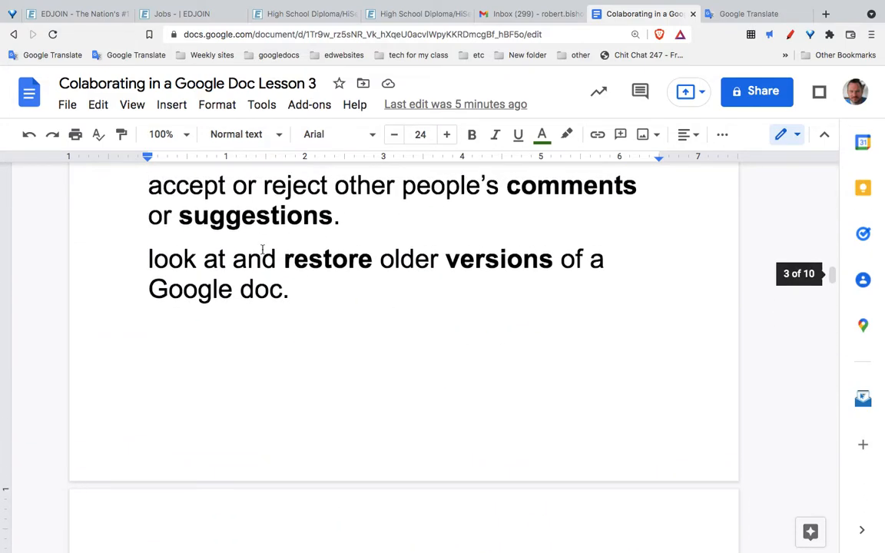
{"action": "left_click_drag", "start_coordinate": [147, 259], "coordinate": [288, 282]}
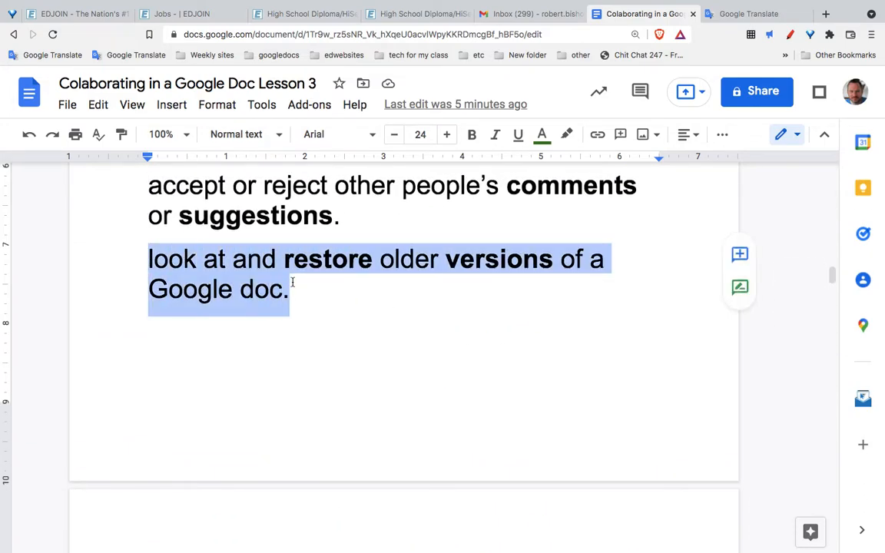
{"action": "scroll", "coordinate": [292, 282], "scroll_direction": "down", "scroll_amount": 2}
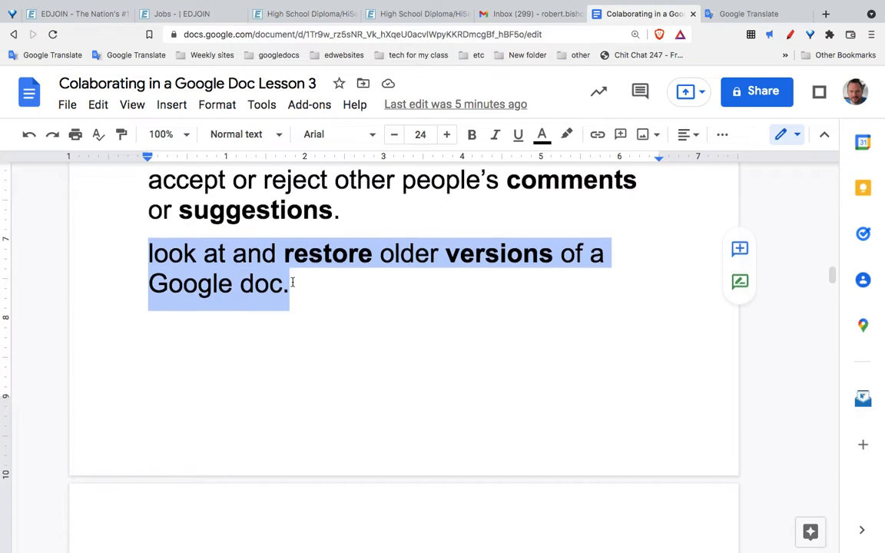
{"action": "scroll", "coordinate": [292, 282], "scroll_direction": "down", "scroll_amount": 10}
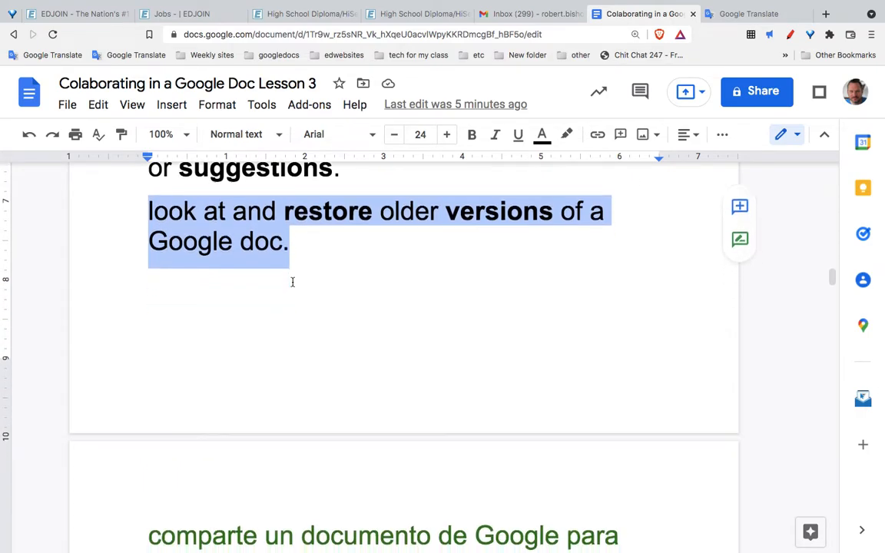
{"action": "left_click_drag", "start_coordinate": [149, 371], "coordinate": [417, 407]}
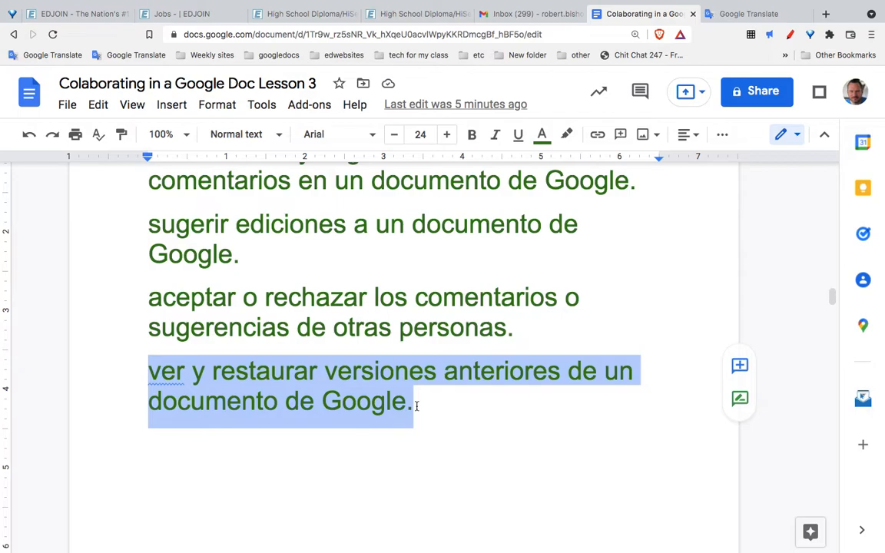
{"action": "scroll", "coordinate": [417, 406], "scroll_direction": "down", "scroll_amount": 1}
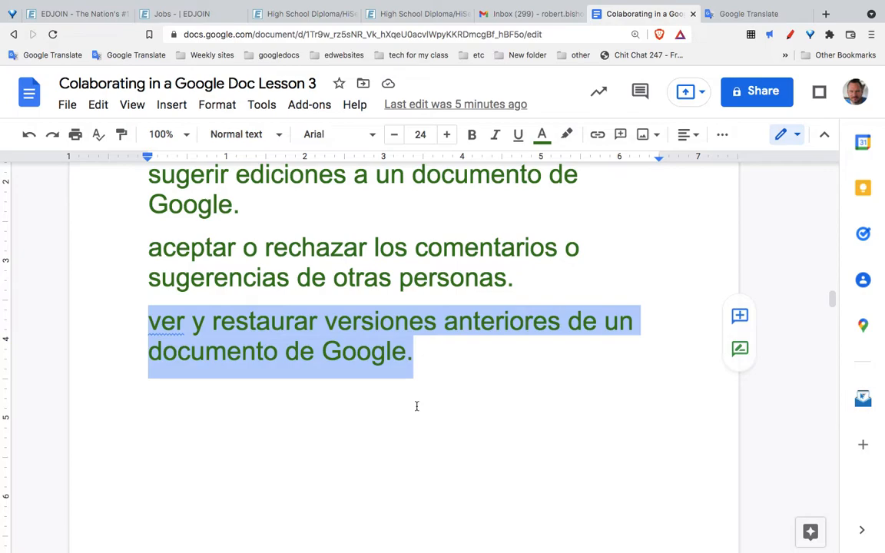
Take the browser out of full screen, move it aside and open the Lesson 3 Collaborating PDF from the Northstar Curriculum - Google Docs folder
{"action": "mouse_move", "coordinate": [169, 2]}
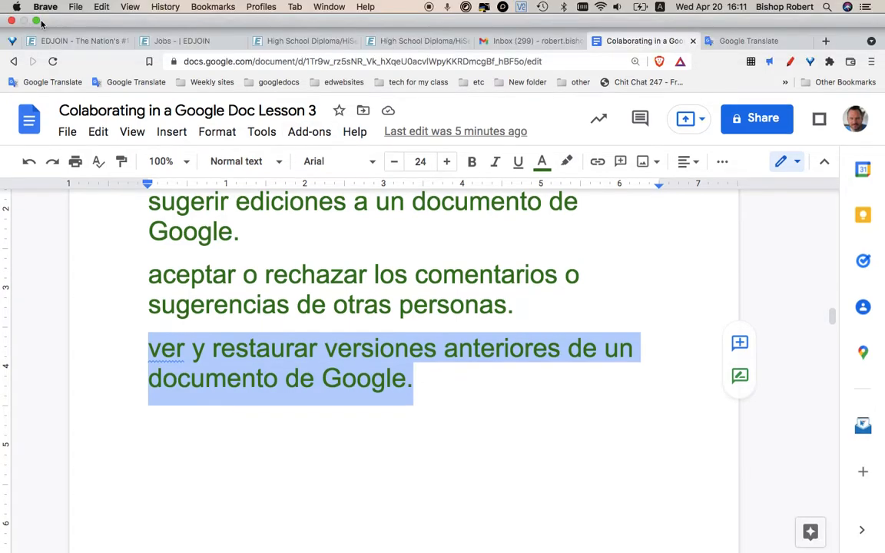
{"action": "left_click", "coordinate": [35, 22]}
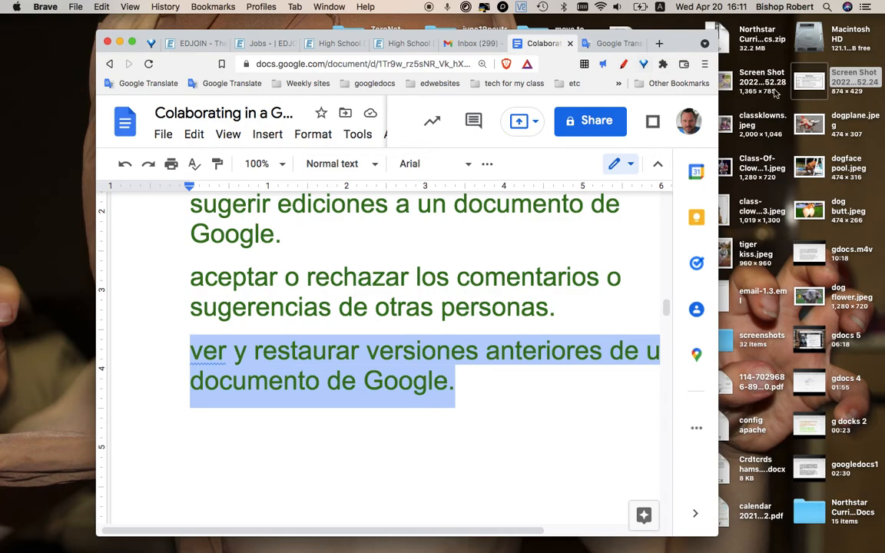
{"action": "left_click_drag", "start_coordinate": [676, 45], "coordinate": [436, 105]}
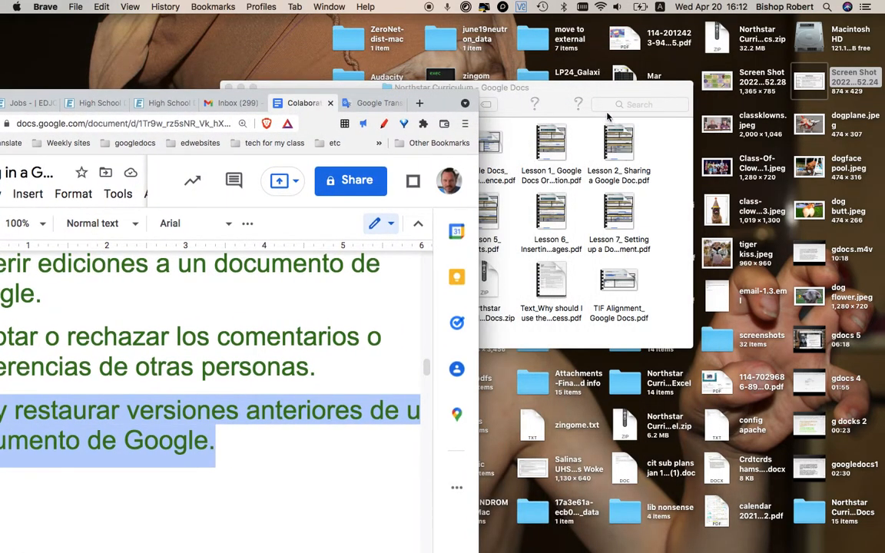
{"action": "left_click_drag", "start_coordinate": [591, 98], "coordinate": [633, 100]}
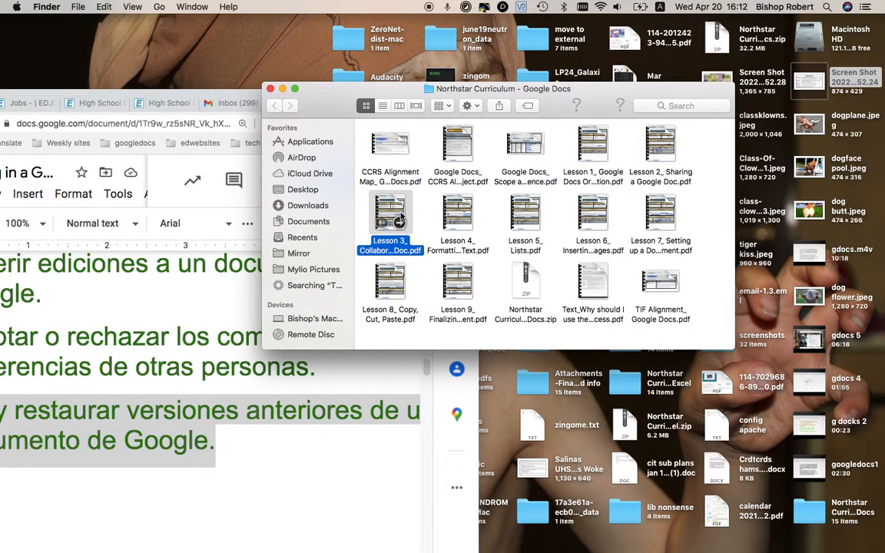
{"action": "double_click", "coordinate": [400, 217]}
{"action": "left_click_drag", "start_coordinate": [587, 254], "coordinate": [310, 100]}
{"action": "left_click", "coordinate": [310, 146]}
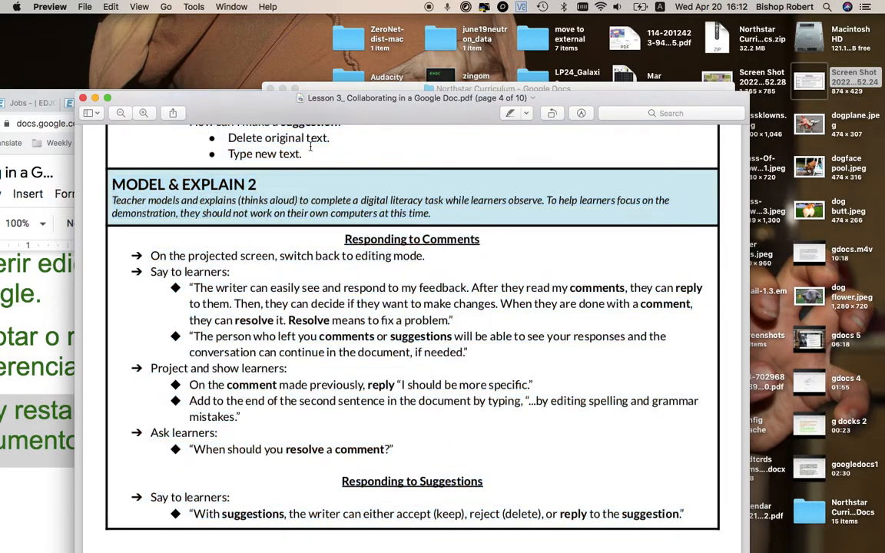
Show the lesson PDF full screen, search it for "sample ans" and open the Sample Answer link in the Teacher Prep Guide
{"action": "key", "text": "ctrl+super+f"}
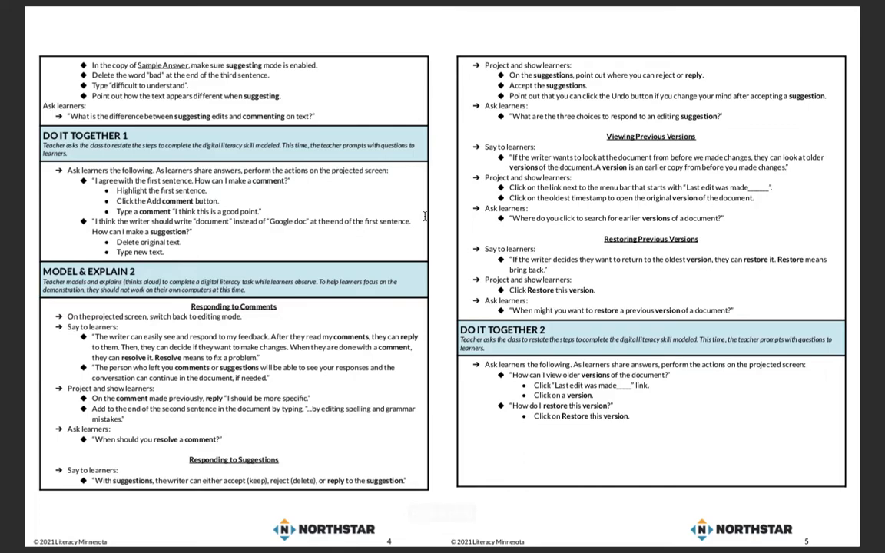
{"action": "key", "text": "super+f"}
{"action": "type", "text": "sample"}
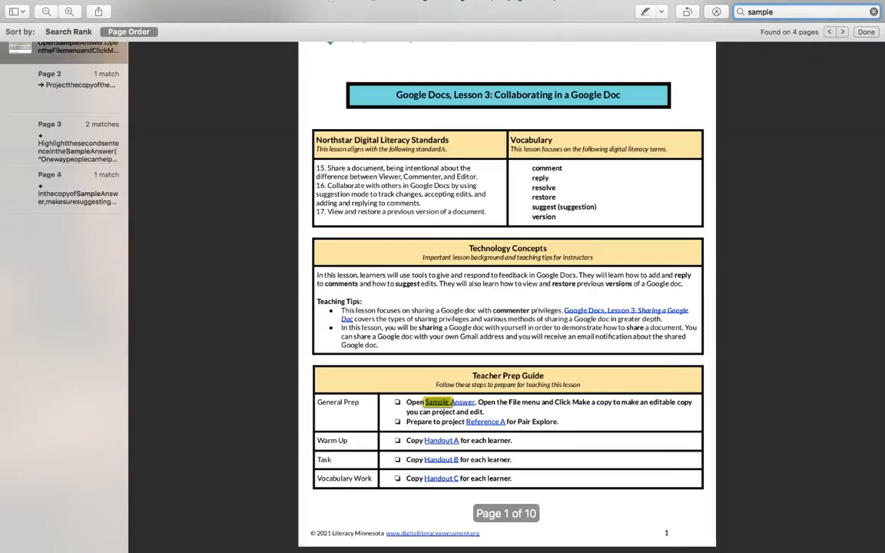
{"action": "type", "text": " ans"}
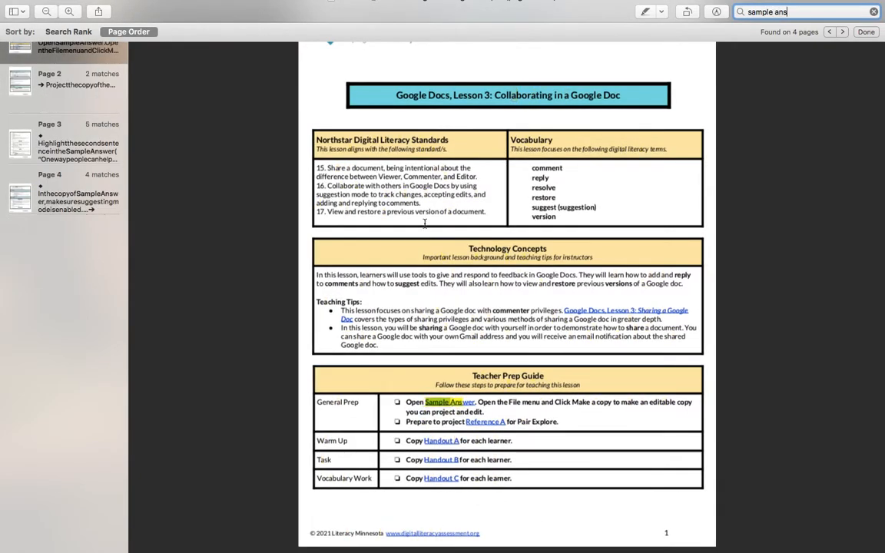
{"action": "left_click", "coordinate": [455, 402]}
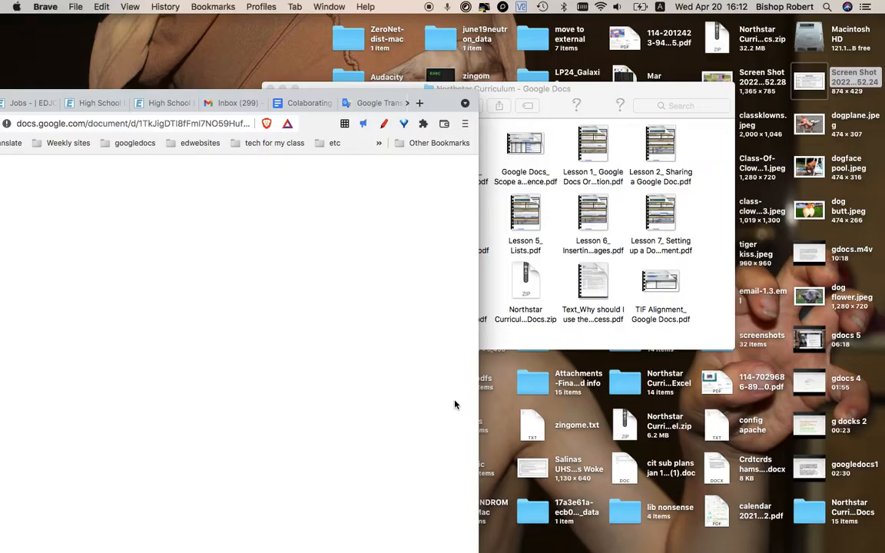
Bring the browser window fully into view, switch it to full screen and look over the Sample Answer_L9 document
{"action": "left_click_drag", "start_coordinate": [434, 103], "coordinate": [659, 47]}
{"action": "scroll", "coordinate": [511, 211], "scroll_direction": "down", "scroll_amount": 2}
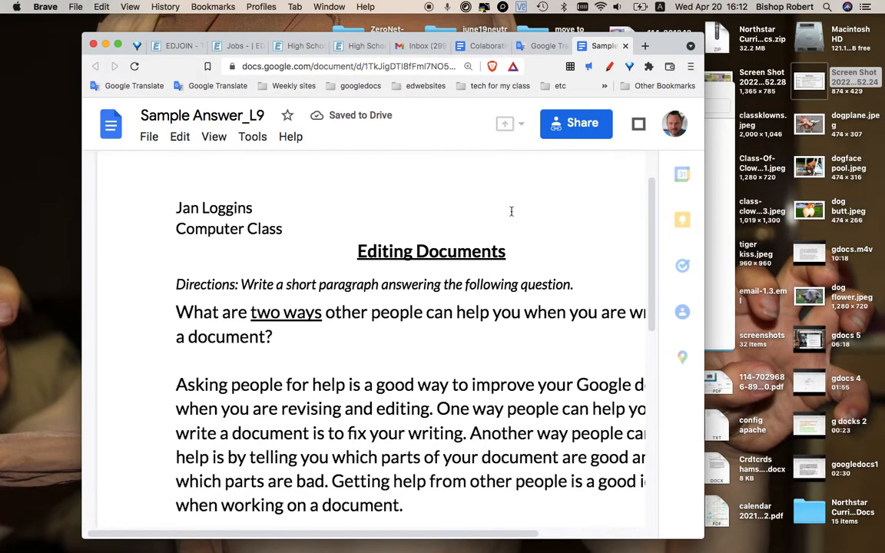
{"action": "scroll", "coordinate": [456, 205], "scroll_direction": "down", "scroll_amount": 1}
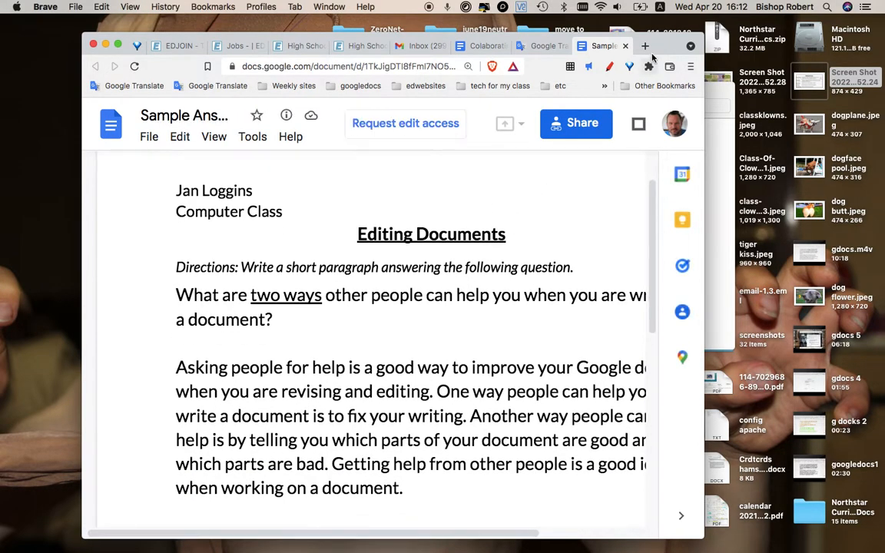
{"action": "left_click_drag", "start_coordinate": [654, 48], "coordinate": [740, 34]}
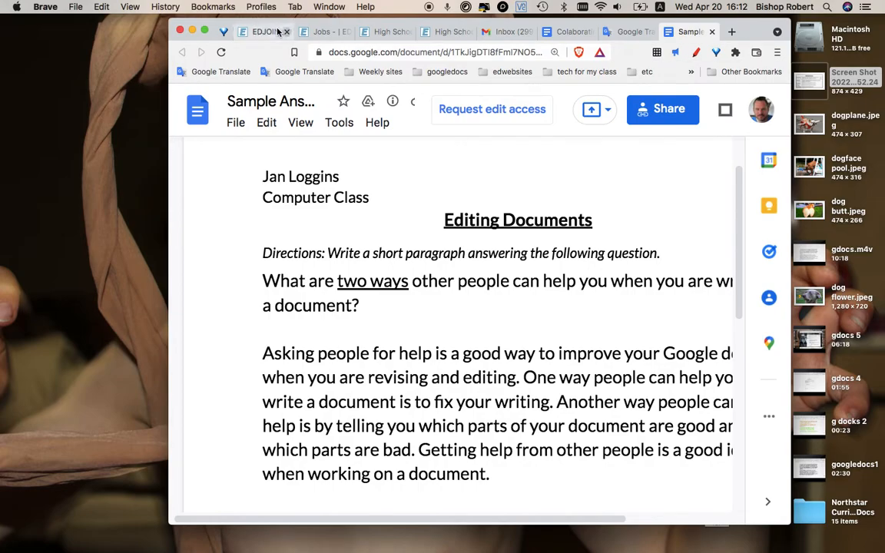
{"action": "left_click", "coordinate": [204, 31]}
{"action": "scroll", "coordinate": [293, 222], "scroll_direction": "down", "scroll_amount": 5}
{"action": "scroll", "coordinate": [294, 222], "scroll_direction": "up", "scroll_amount": 8}
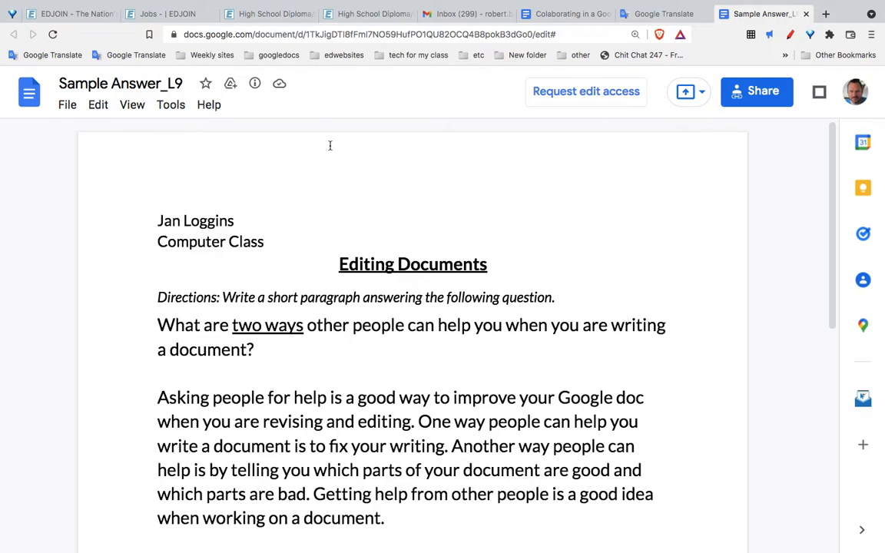
Make a copy of Sample Answer_L9, browsing to the Computer literacy folder in My Drive for its location, and view the copied document
{"action": "left_click", "coordinate": [66, 106]}
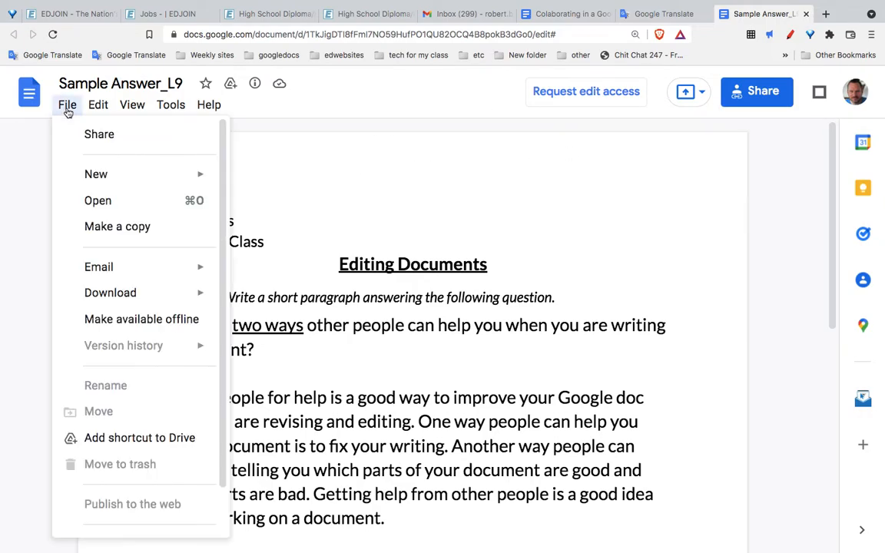
{"action": "left_click", "coordinate": [125, 228]}
{"action": "left_click", "coordinate": [433, 338]}
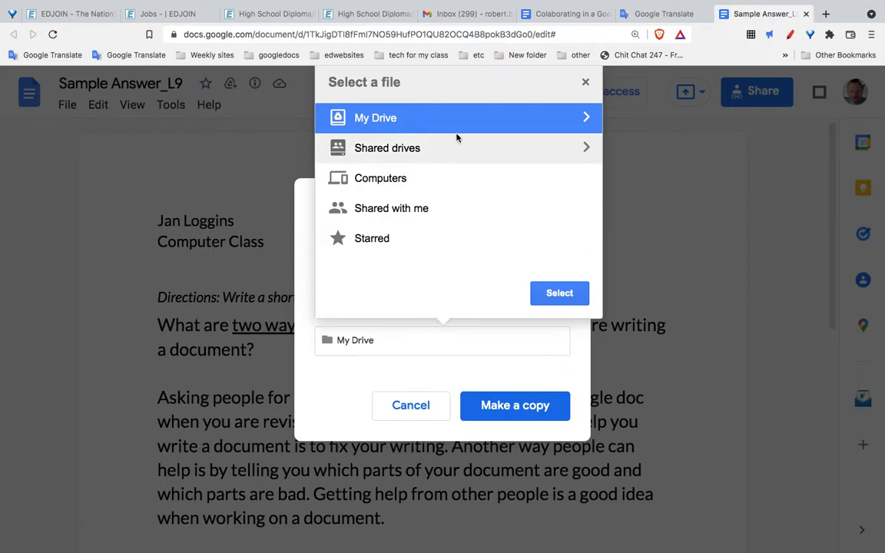
{"action": "left_click", "coordinate": [585, 119]}
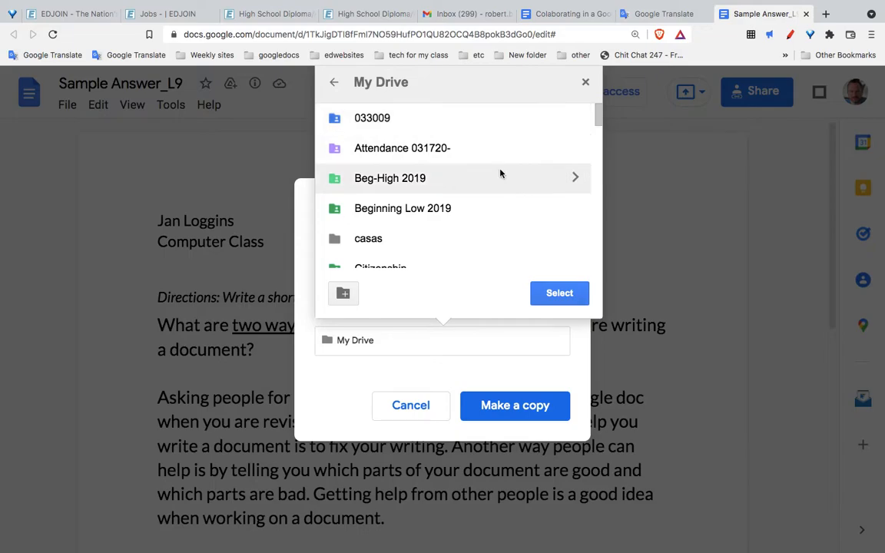
{"action": "scroll", "coordinate": [500, 174], "scroll_direction": "down", "scroll_amount": 2}
{"action": "scroll", "coordinate": [500, 174], "scroll_direction": "down", "scroll_amount": 2}
{"action": "left_click", "coordinate": [447, 213]}
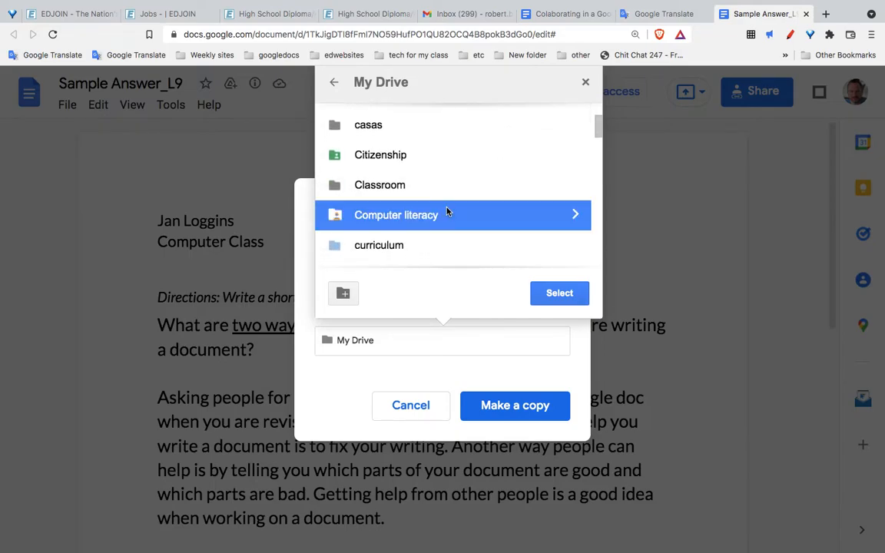
{"action": "left_click", "coordinate": [575, 215]}
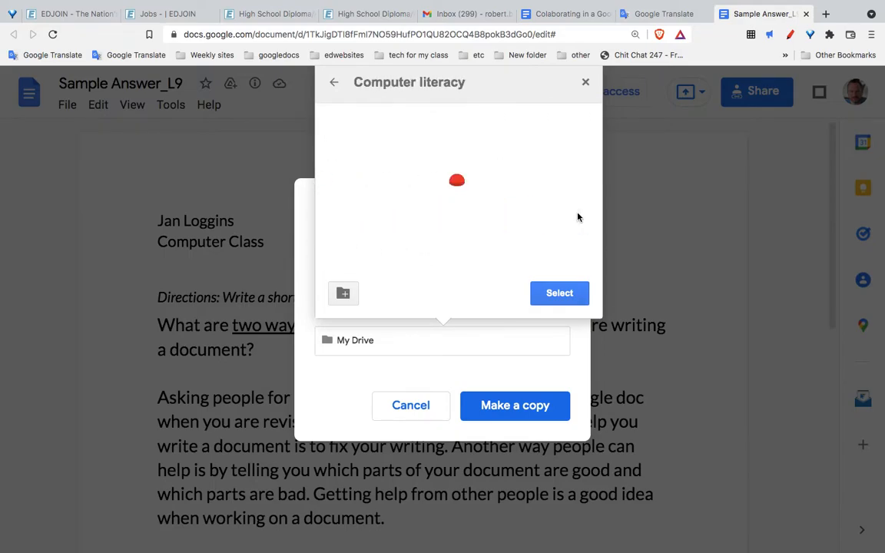
{"action": "left_click", "coordinate": [513, 406]}
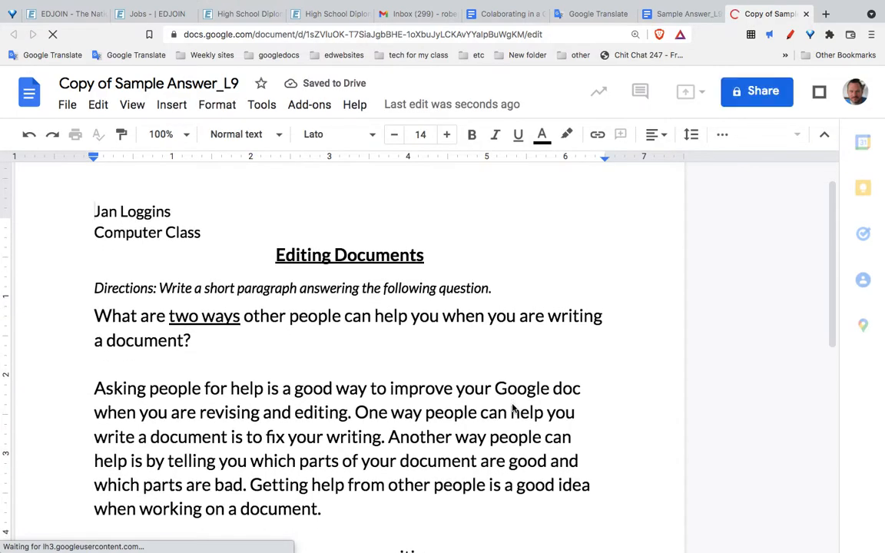
{"action": "scroll", "coordinate": [513, 408], "scroll_direction": "down", "scroll_amount": 1}
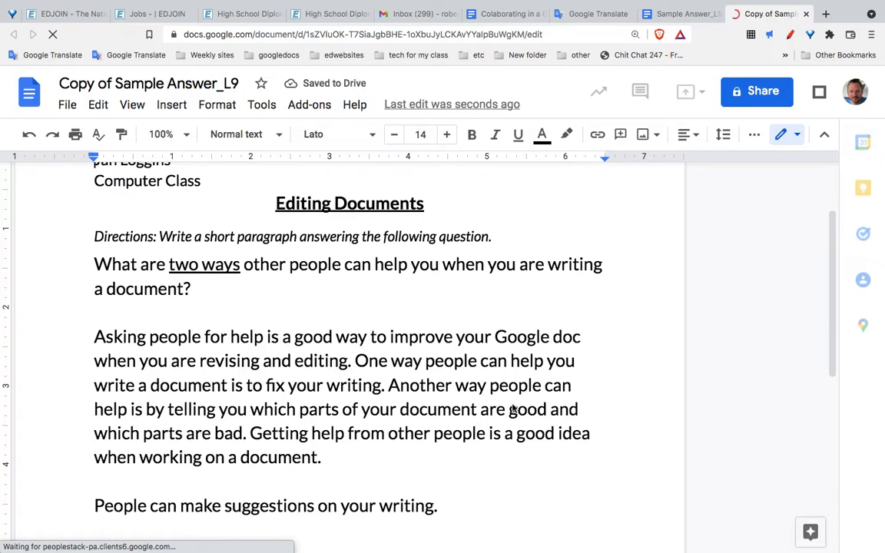
Look over the copied document's heading, question and sample answer paragraphs
{"action": "scroll", "coordinate": [513, 408], "scroll_direction": "down", "scroll_amount": 1}
{"action": "scroll", "coordinate": [513, 409], "scroll_direction": "up", "scroll_amount": 1}
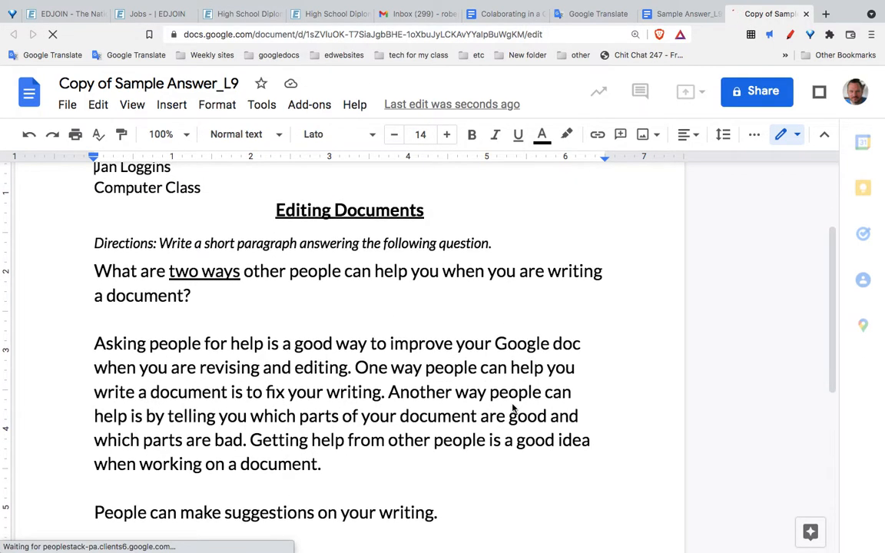
{"action": "scroll", "coordinate": [513, 409], "scroll_direction": "up", "scroll_amount": 1}
{"action": "scroll", "coordinate": [513, 409], "scroll_direction": "up", "scroll_amount": 1}
{"action": "scroll", "coordinate": [513, 408], "scroll_direction": "down", "scroll_amount": 1}
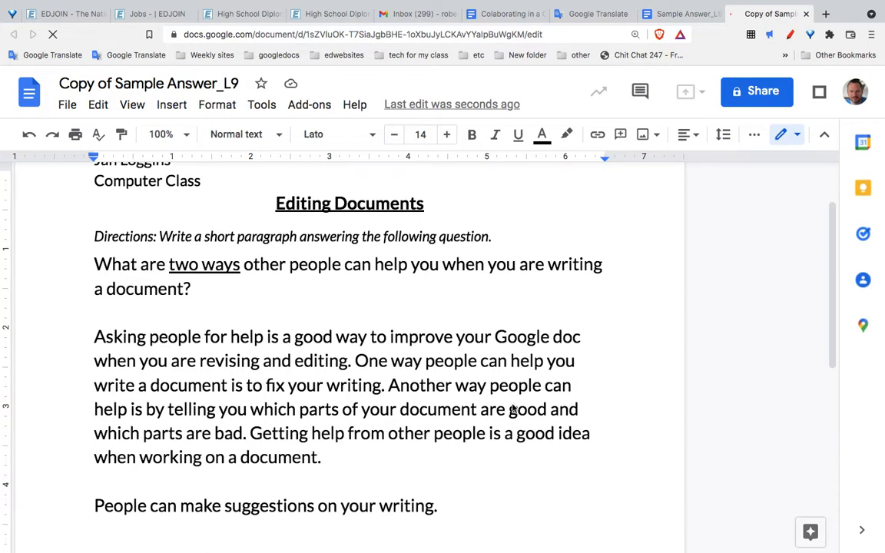
{"action": "scroll", "coordinate": [513, 409], "scroll_direction": "down", "scroll_amount": 5}
{"action": "scroll", "coordinate": [514, 408], "scroll_direction": "down", "scroll_amount": 5}
{"action": "scroll", "coordinate": [513, 408], "scroll_direction": "up", "scroll_amount": 10}
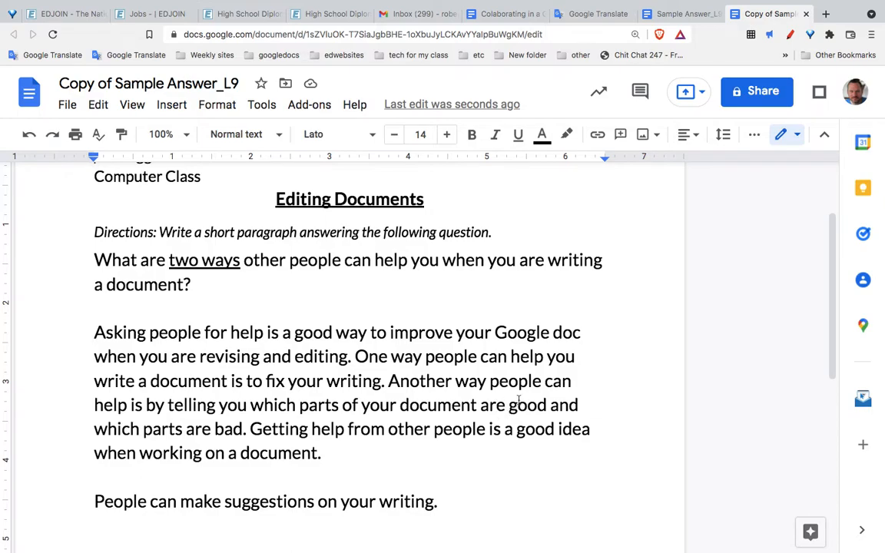
{"action": "scroll", "coordinate": [516, 403], "scroll_direction": "up", "scroll_amount": 2}
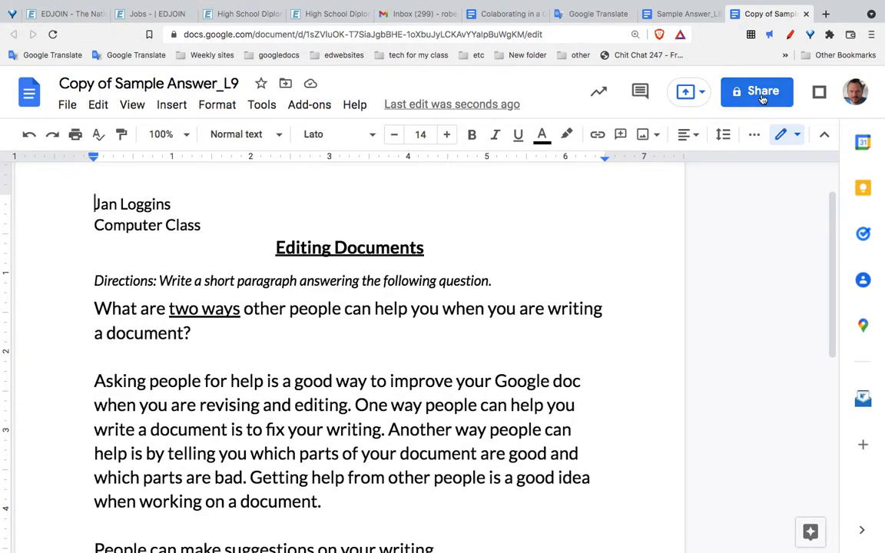
Open the copied document's sharing settings, view the link options and add the presenter's own Gmail account as a recipient
{"action": "left_click", "coordinate": [760, 95]}
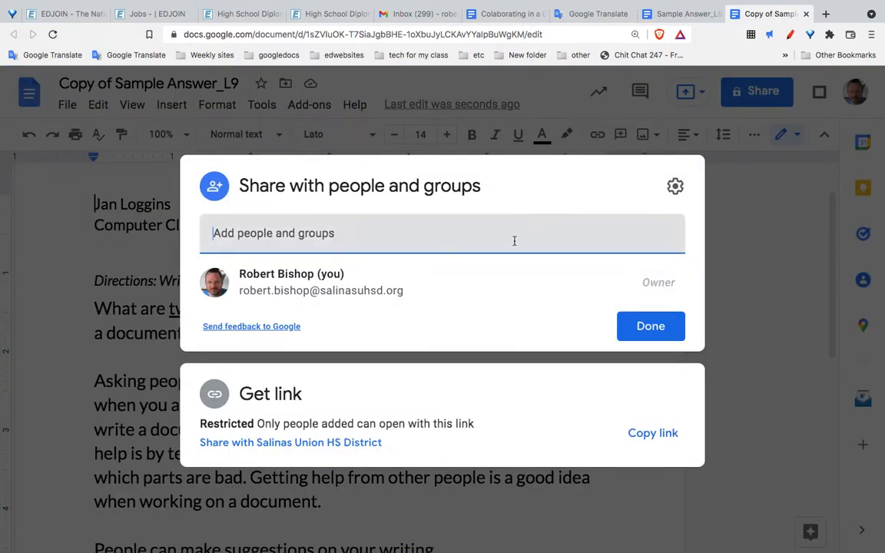
{"action": "left_click", "coordinate": [464, 289]}
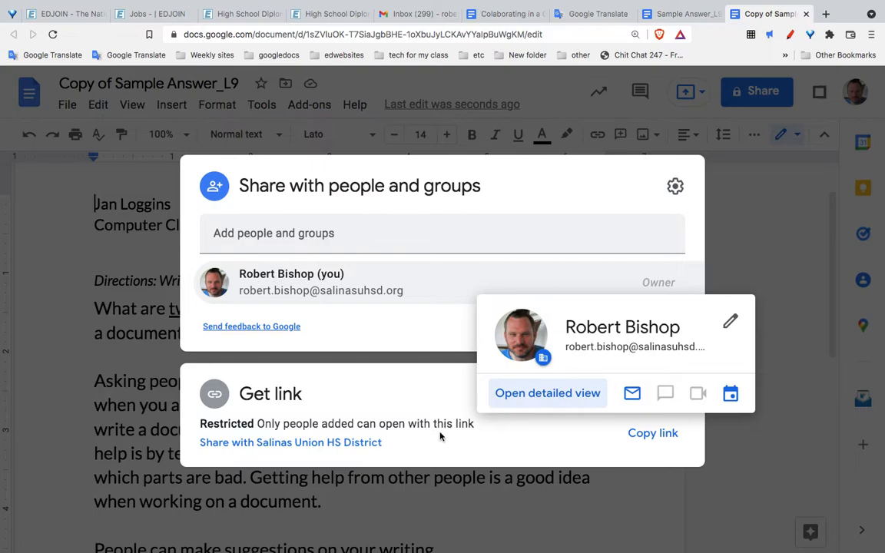
{"action": "left_click", "coordinate": [458, 442]}
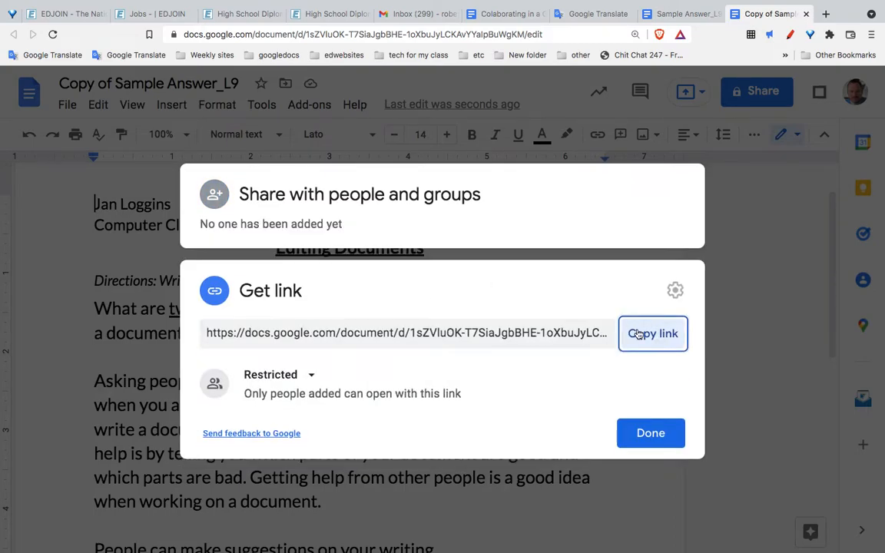
{"action": "left_click", "coordinate": [482, 241]}
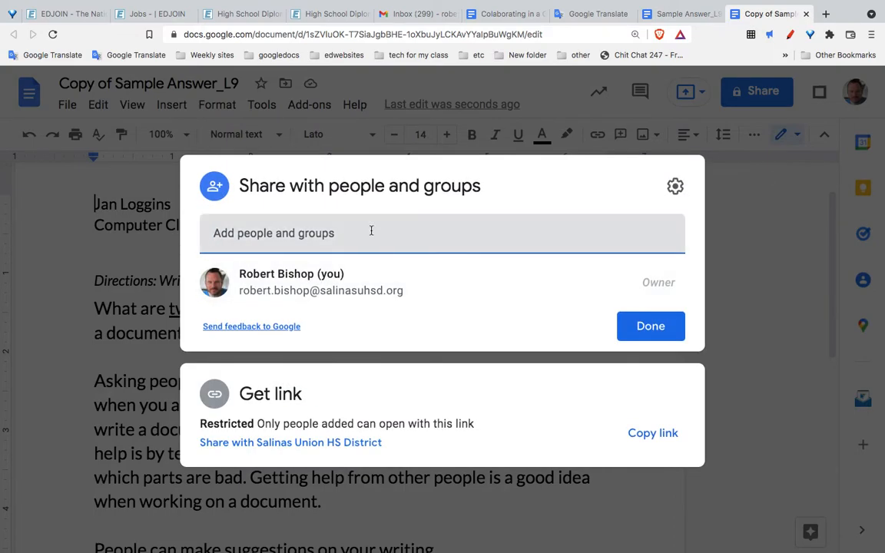
{"action": "left_click", "coordinate": [370, 232]}
{"action": "type", "text": "robert"}
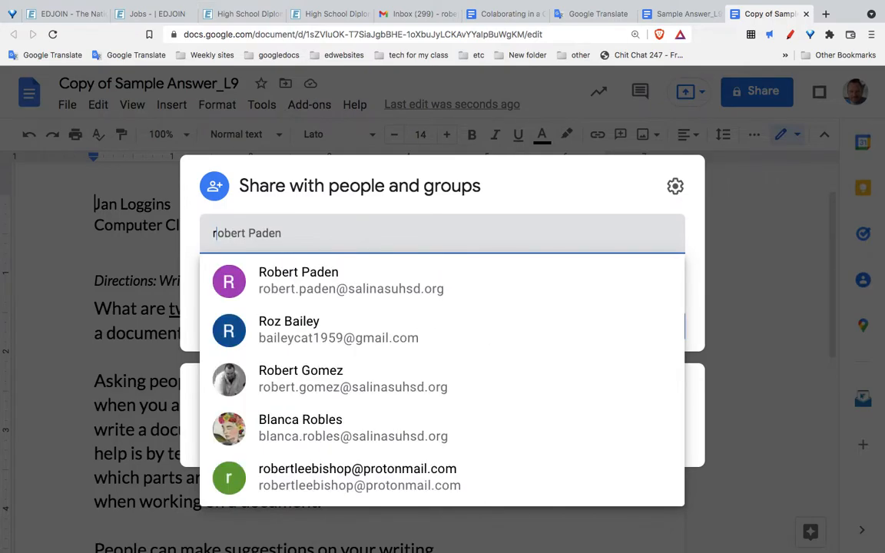
{"action": "type", "text": "l"}
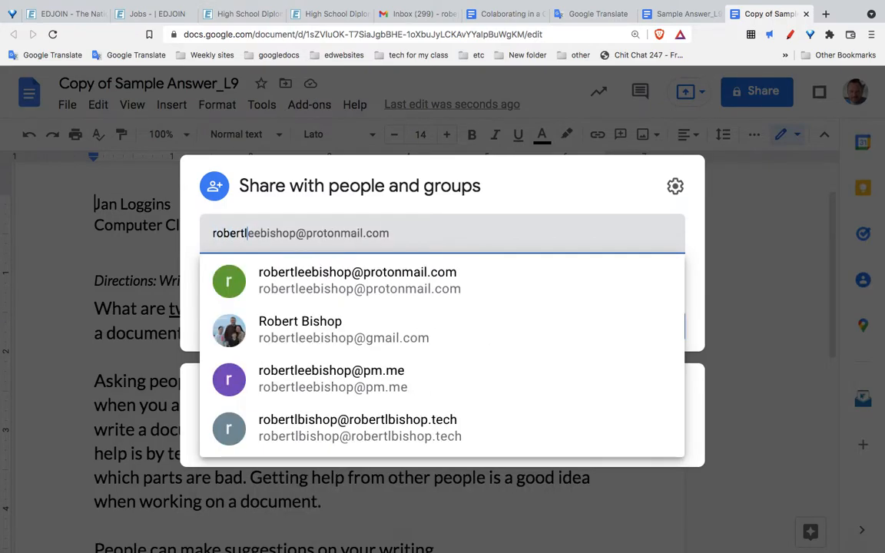
{"action": "left_click", "coordinate": [387, 329]}
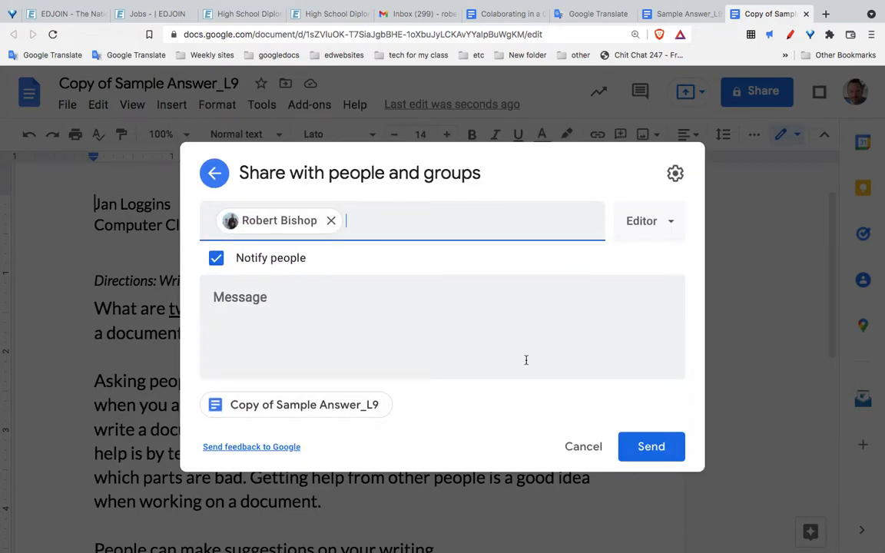
Write the message "Hello Self, Here is my document." and send the share invitation, approving sharing outside the organization
{"action": "left_click", "coordinate": [348, 325]}
{"action": "type", "text": "He"}
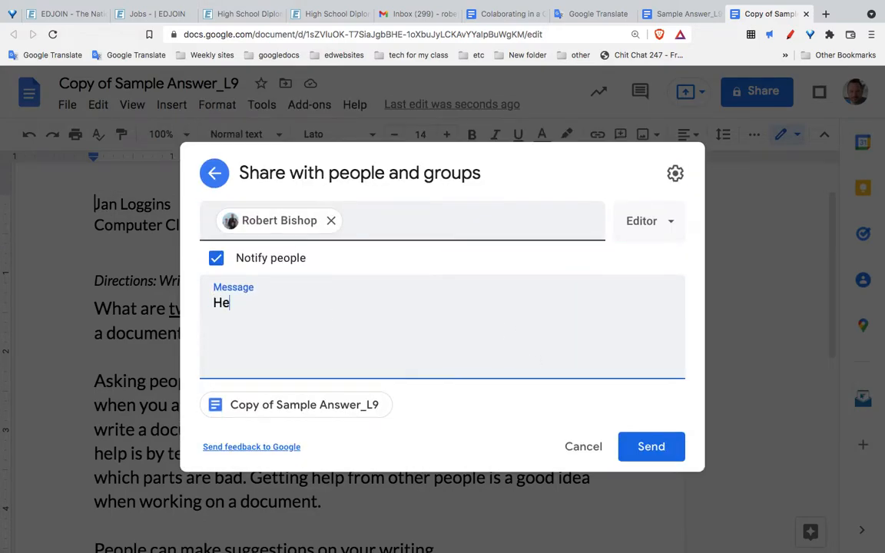
{"action": "type", "text": "llo Self,"}
{"action": "key", "text": "Return"}
{"action": "type", "text": "Here is my document."}
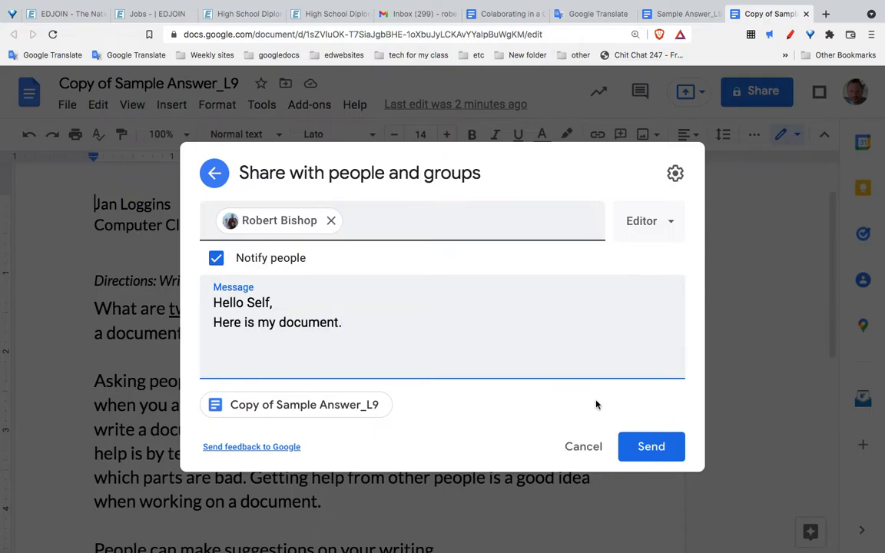
{"action": "left_click", "coordinate": [667, 453]}
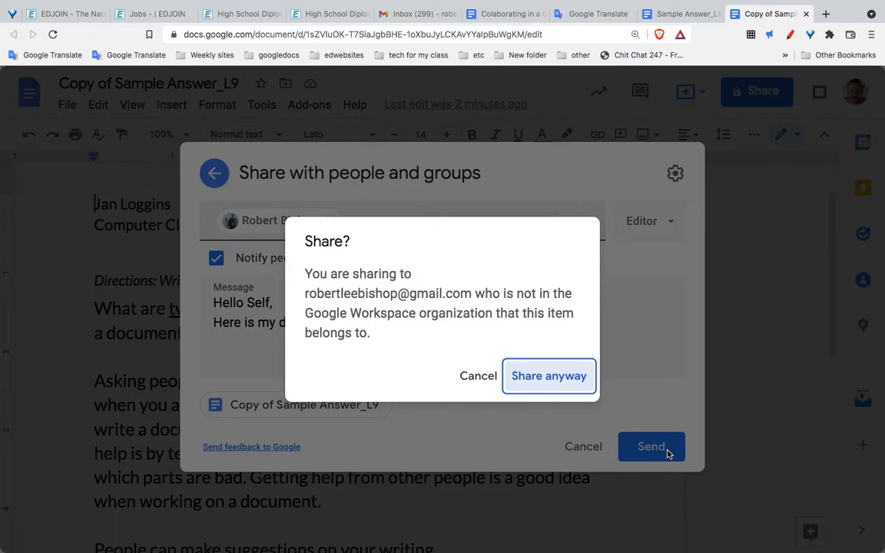
{"action": "left_click", "coordinate": [568, 376]}
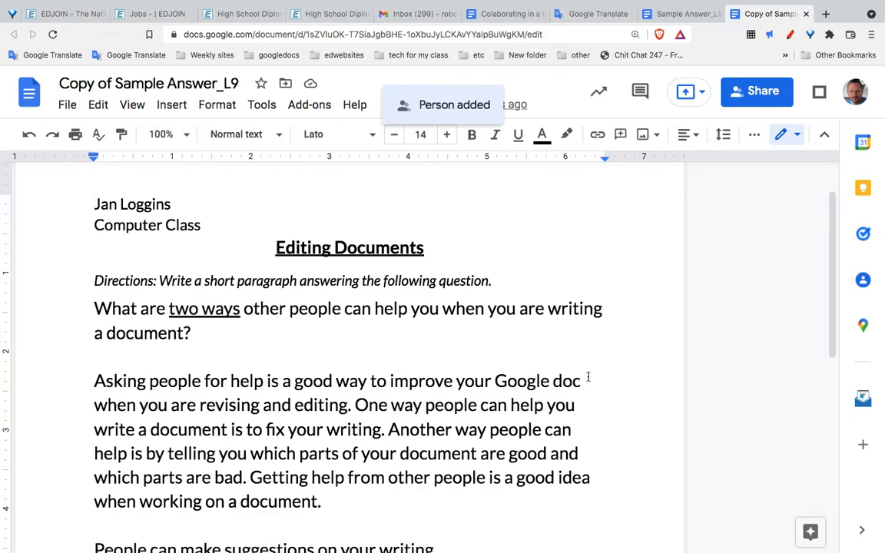
Change the added person's access to the document to Commenter and save the permission
{"action": "left_click", "coordinate": [754, 98]}
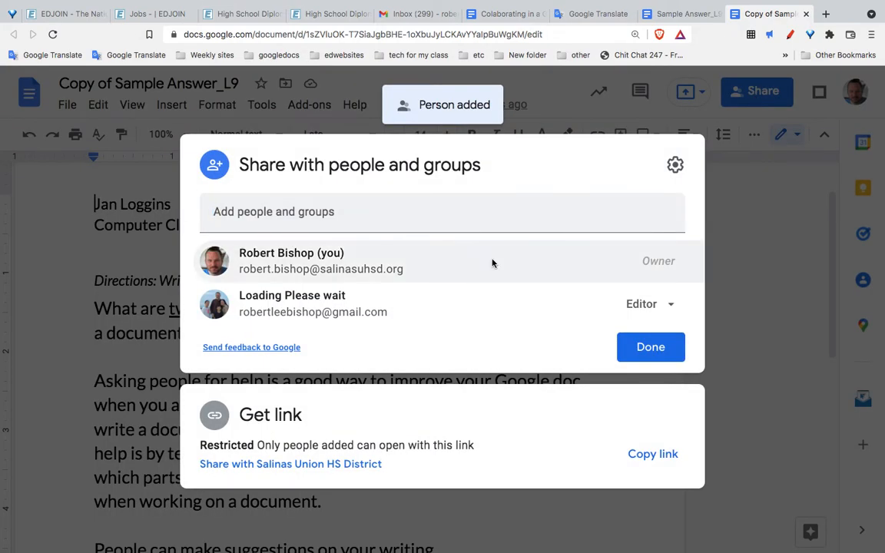
{"action": "left_click", "coordinate": [665, 303]}
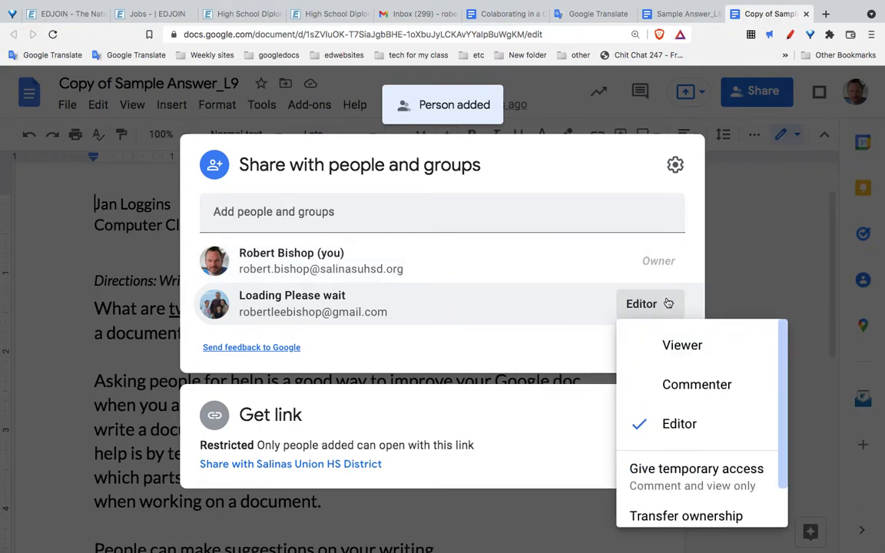
{"action": "left_click", "coordinate": [676, 385]}
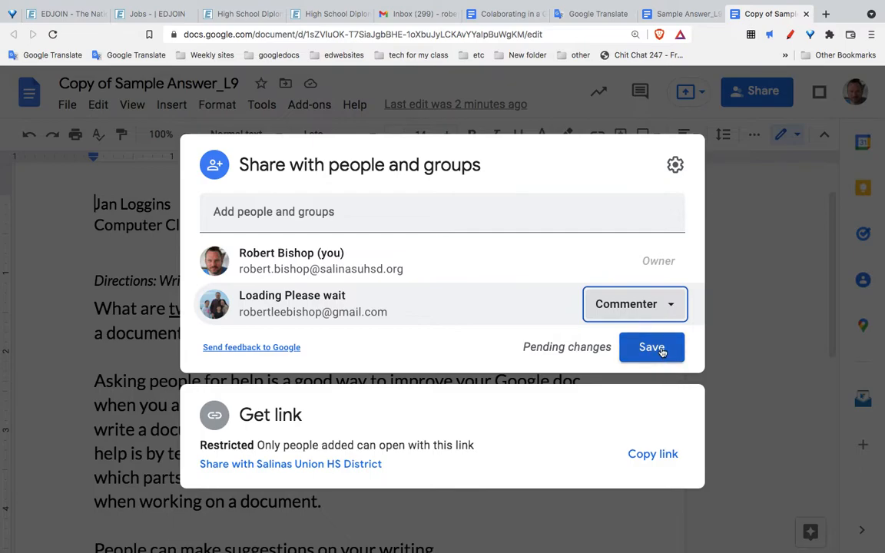
{"action": "left_click", "coordinate": [660, 350]}
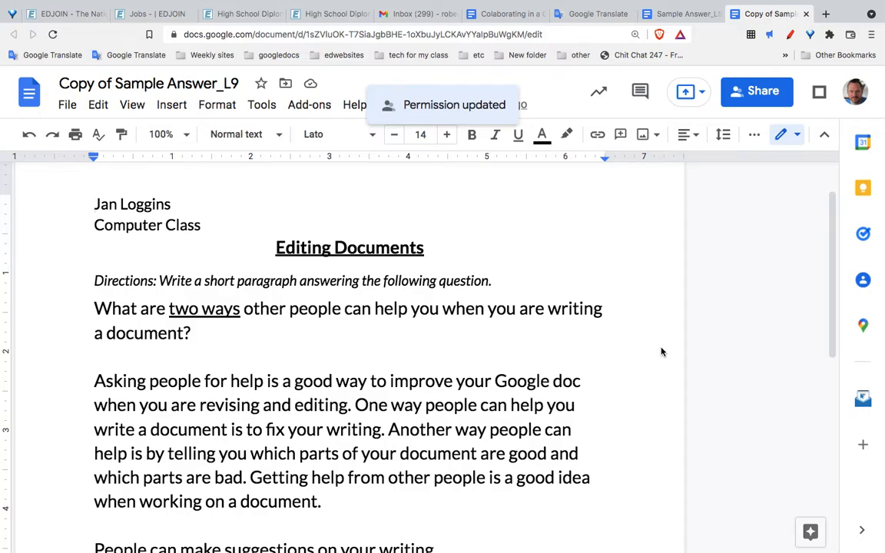
Reopen the sharing settings and add a second contact, searched by first name, as a recipient
{"action": "left_click", "coordinate": [753, 96]}
{"action": "left_click", "coordinate": [351, 215]}
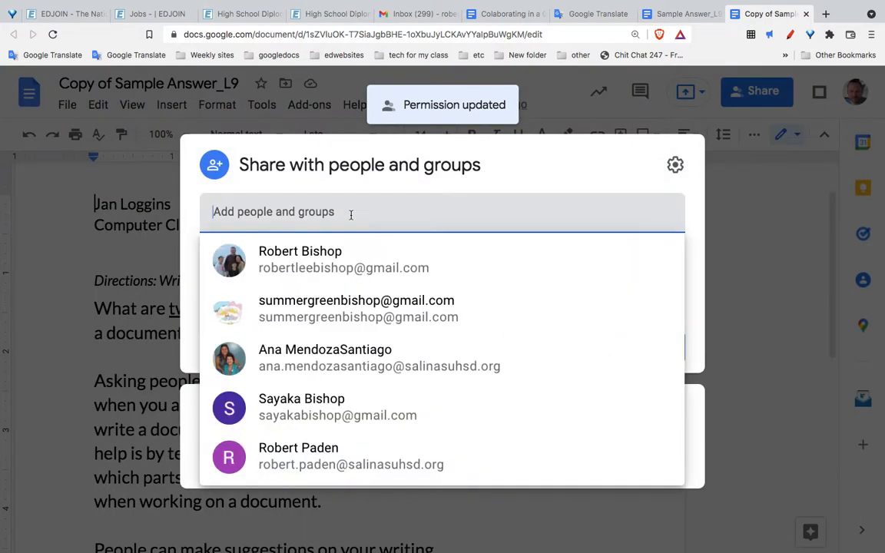
{"action": "type", "text": "roz"}
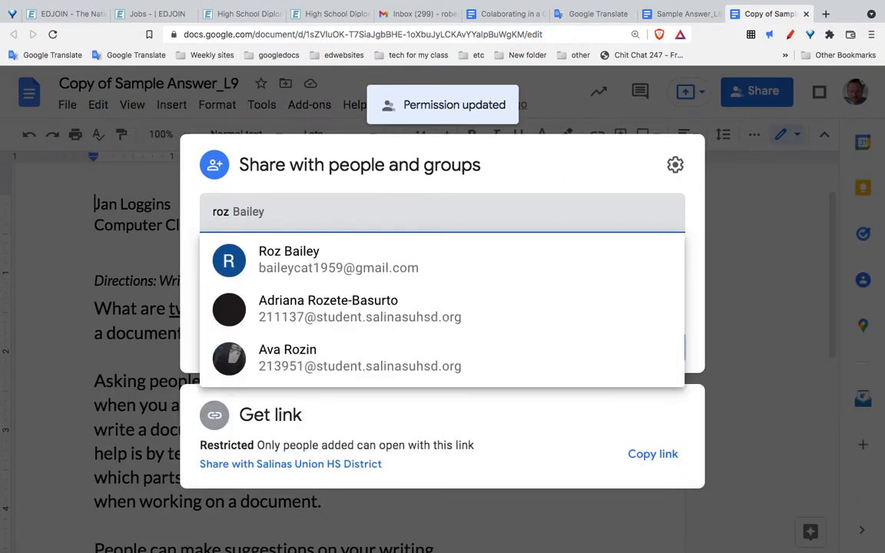
{"action": "left_click", "coordinate": [332, 259]}
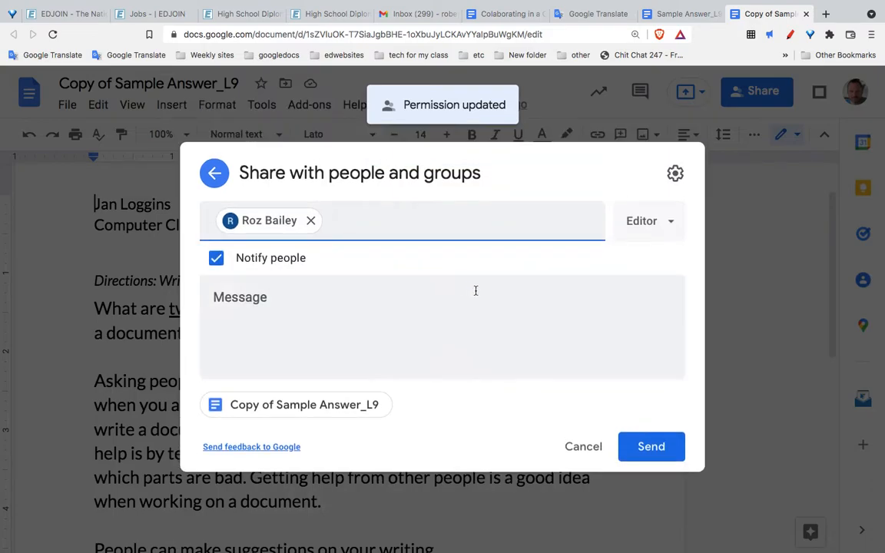
Write the second contact a message by name: "This is just an example for the class. Please don't open it until tonight."
{"action": "left_click", "coordinate": [509, 301]}
{"action": "type", "text": "Roz"}
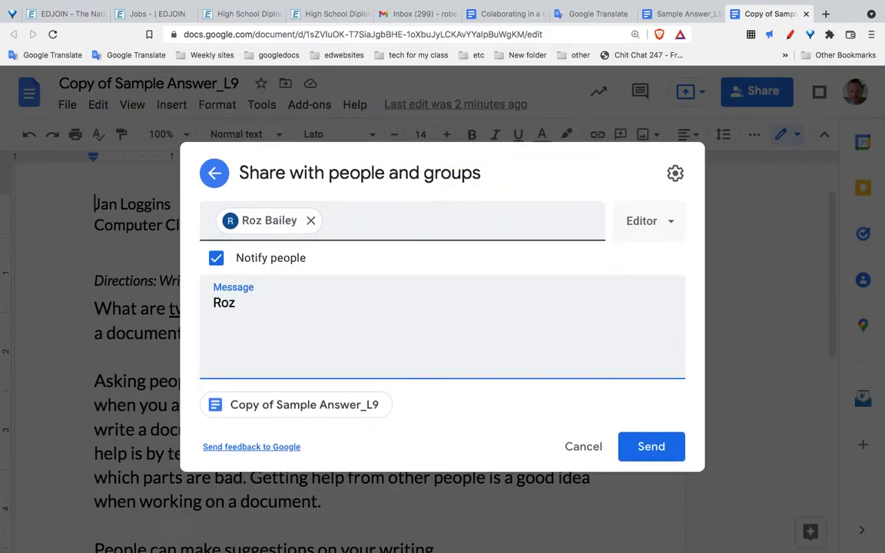
{"action": "type", "text": ", This is just an example"}
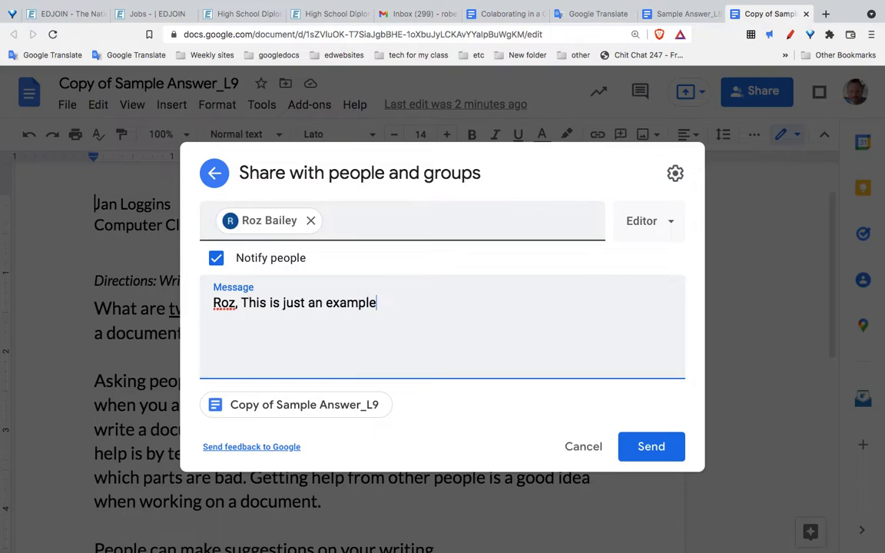
{"action": "type", "text": " for the cla"}
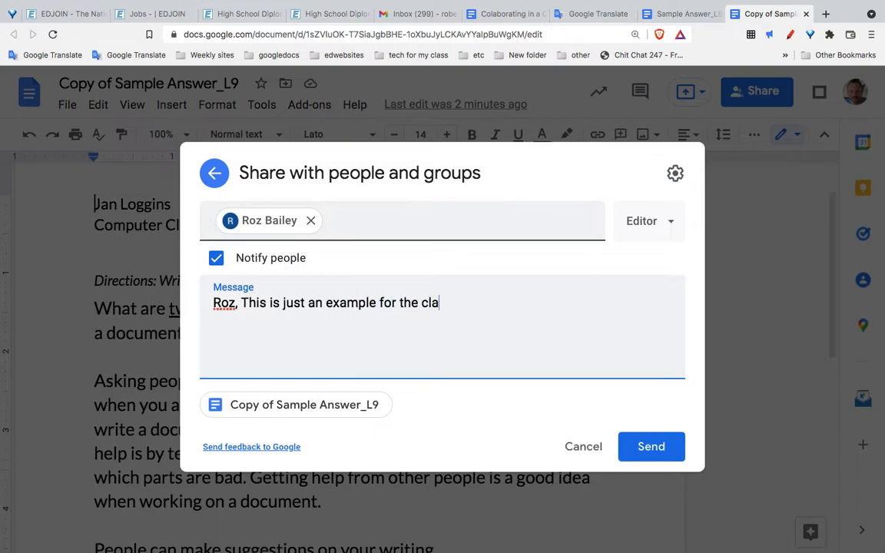
{"action": "type", "text": "ss. Please don'"}
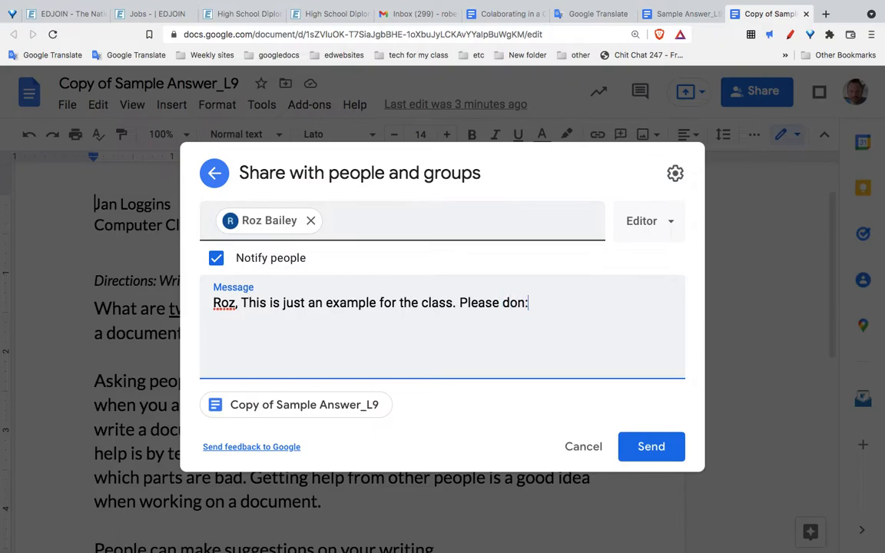
{"action": "type", "text": "t open it until tonight."}
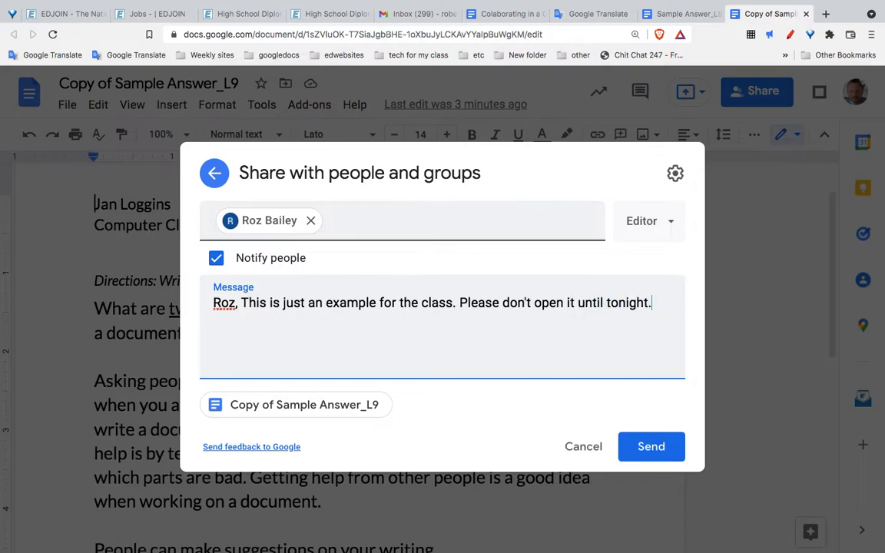
Give the second contact Commenter access and send the invitation, approving sharing outside the organization
{"action": "left_click", "coordinate": [667, 222]}
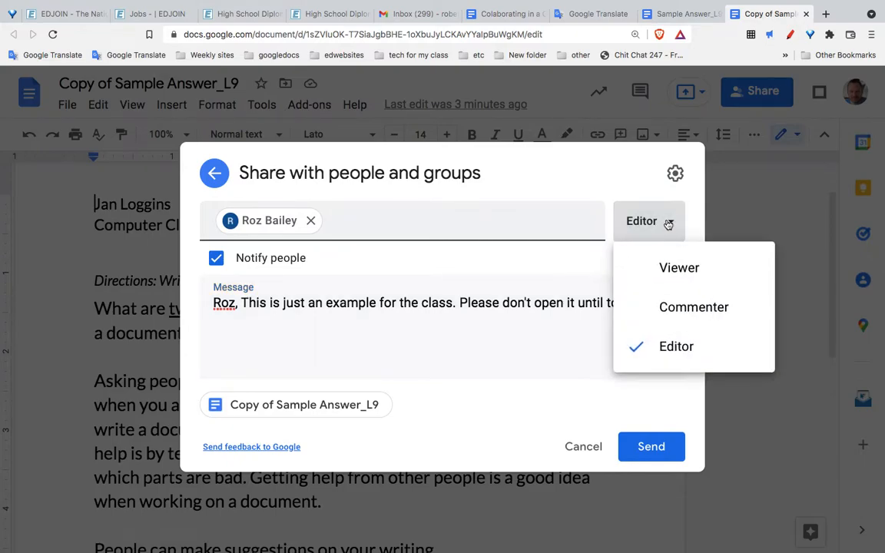
{"action": "left_click", "coordinate": [688, 312]}
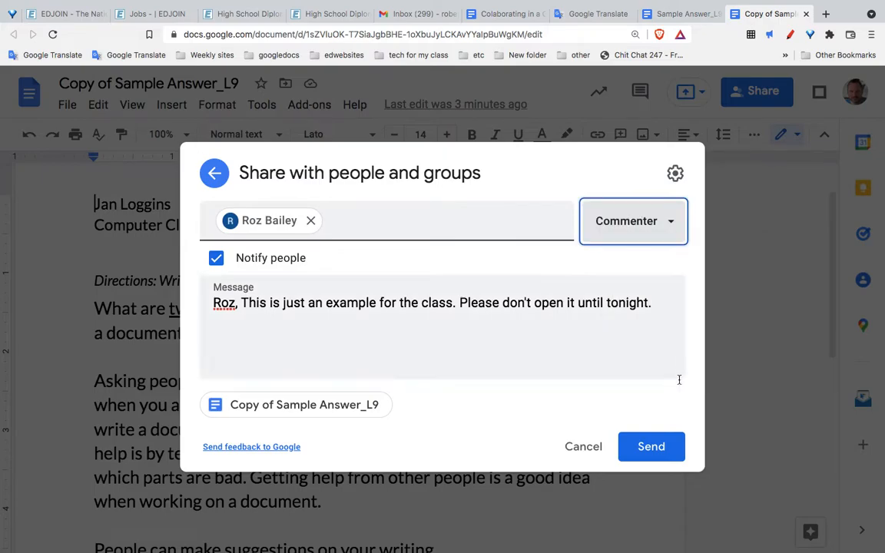
{"action": "left_click", "coordinate": [651, 447]}
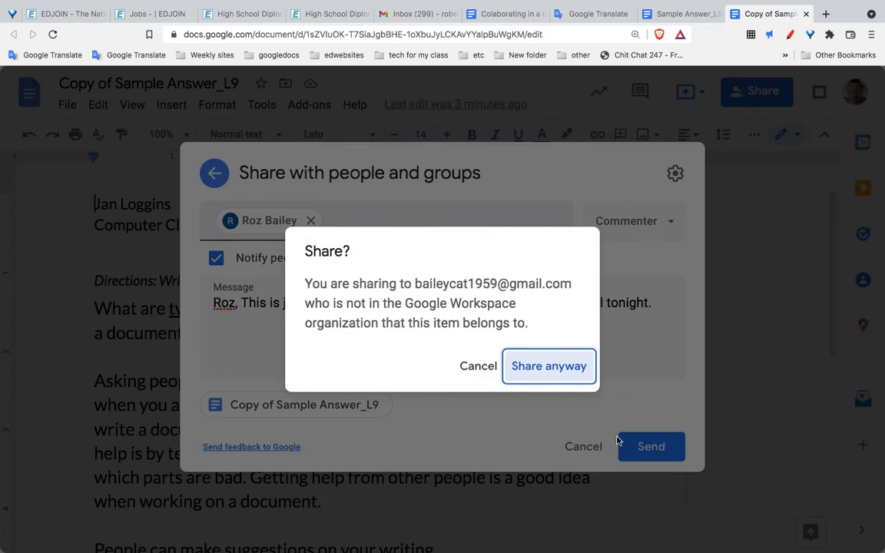
{"action": "left_click", "coordinate": [564, 371]}
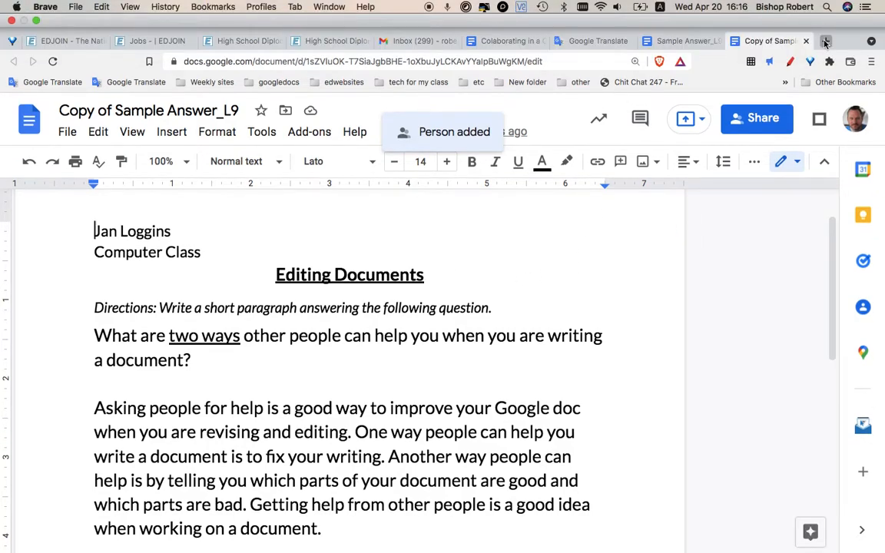
Switch to the Gmail inbox, start adding another Google account, and enter that account's email address
{"action": "left_click", "coordinate": [825, 41]}
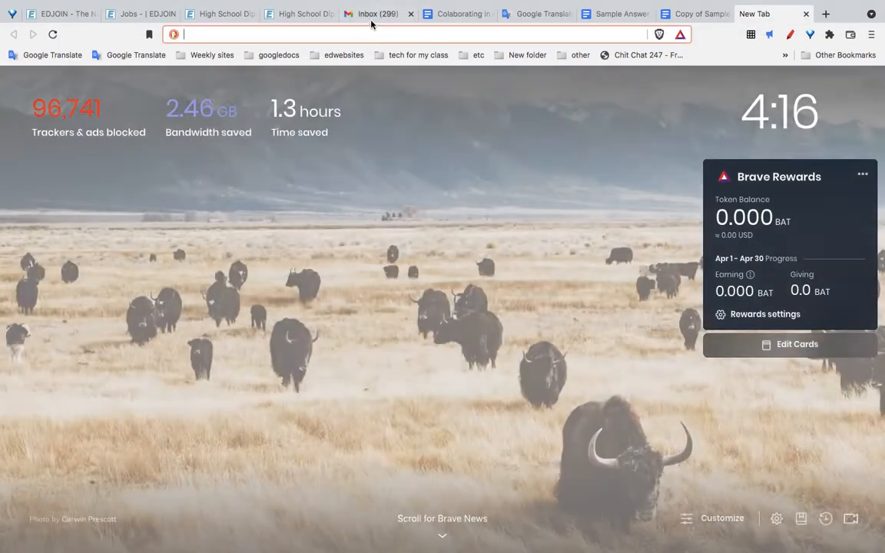
{"action": "left_click", "coordinate": [371, 23]}
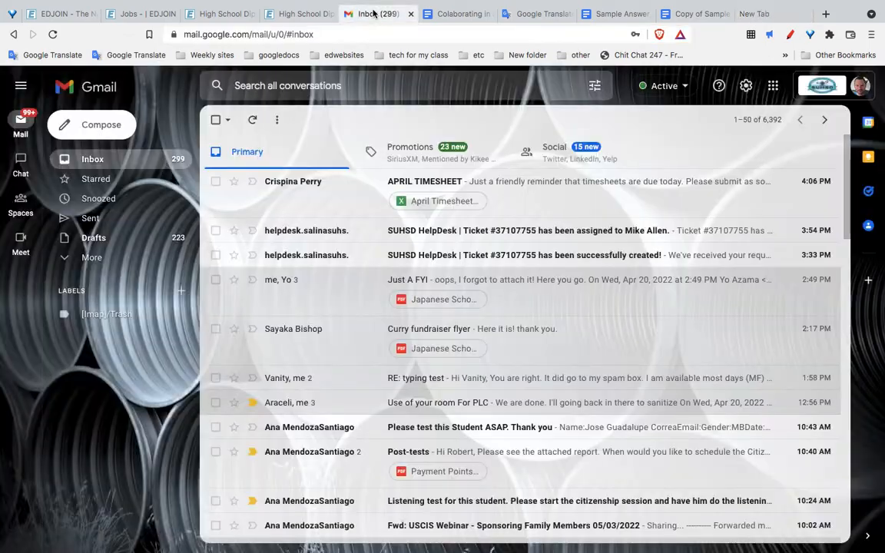
{"action": "left_click", "coordinate": [821, 87]}
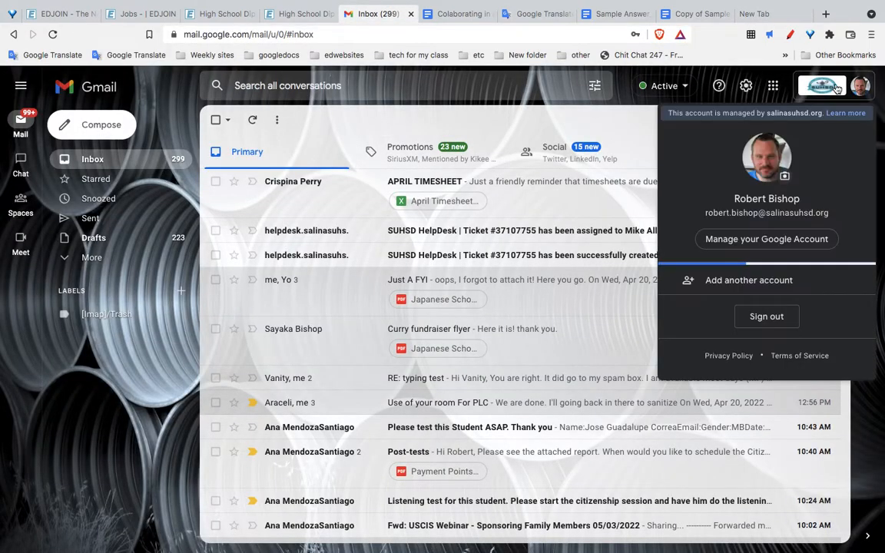
{"action": "left_click", "coordinate": [767, 279]}
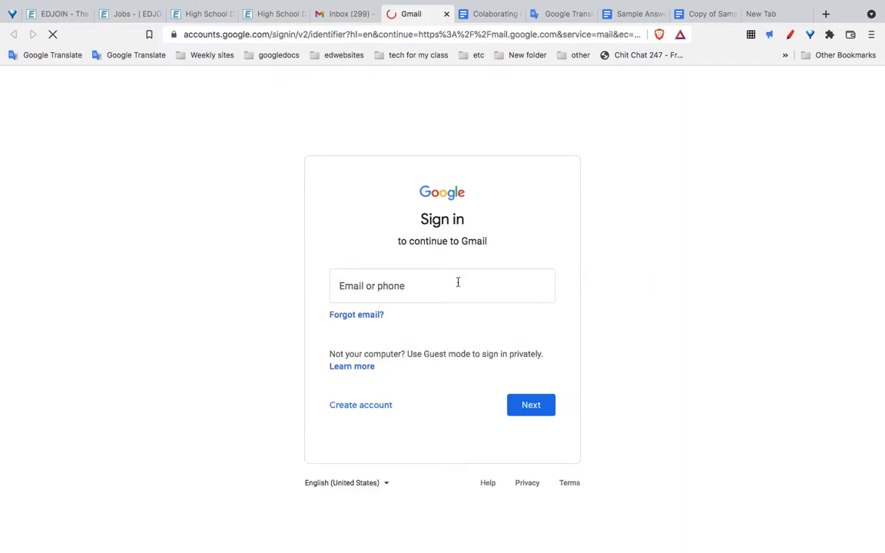
{"action": "left_click", "coordinate": [458, 283]}
{"action": "left_click", "coordinate": [451, 317]}
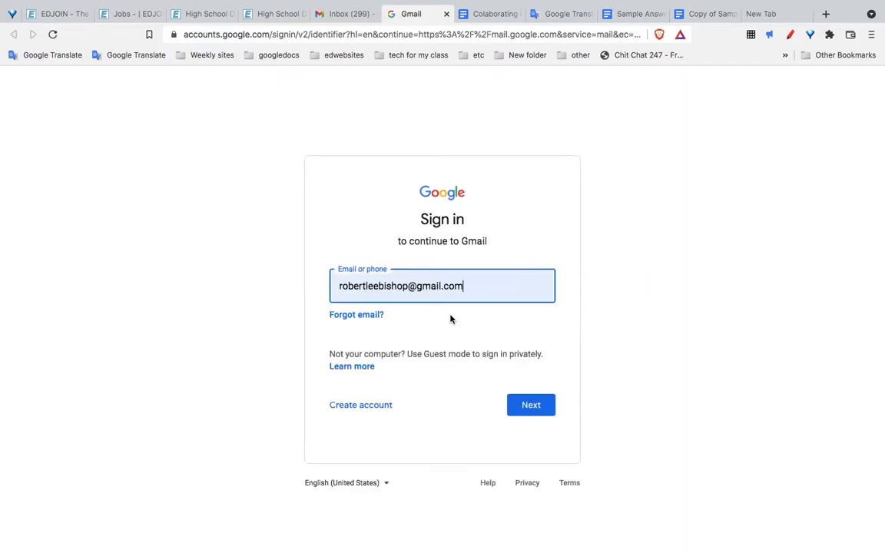
{"action": "left_click", "coordinate": [525, 404]}
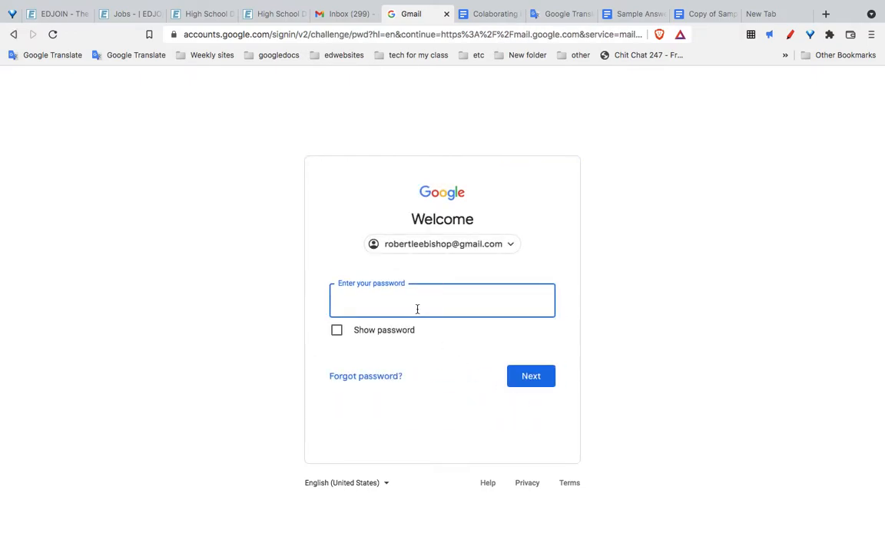
Enter the account password and sign in to the added Gmail account
{"action": "type", "text": "••••"}
{"action": "key", "text": "BackSpace"}
{"action": "key", "text": "BackSpace"}
{"action": "key", "text": "BackSpace"}
{"action": "key", "text": "BackSpace"}
{"action": "type", "text": "•"}
{"action": "left_click", "coordinate": [545, 378]}
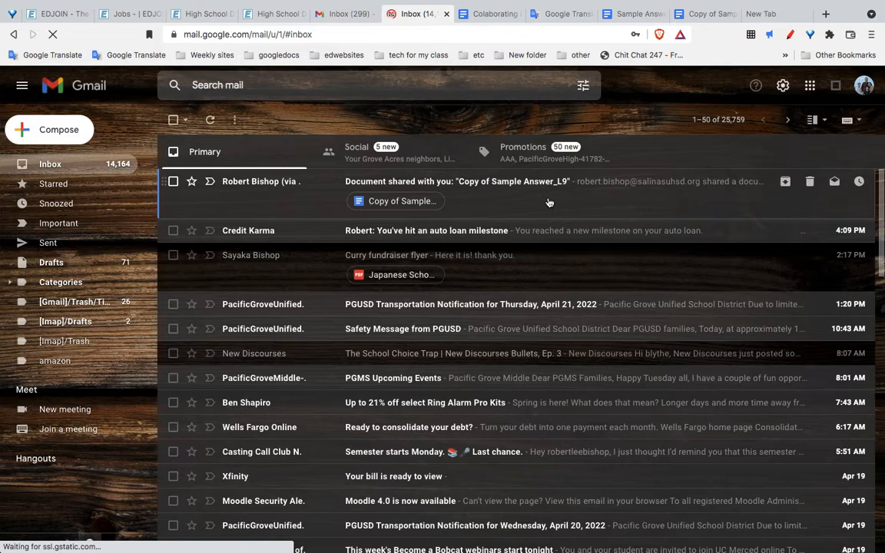
Open the email sharing "Copy of Sample Answer_L9" and open the document from its invitation
{"action": "left_click", "coordinate": [550, 202]}
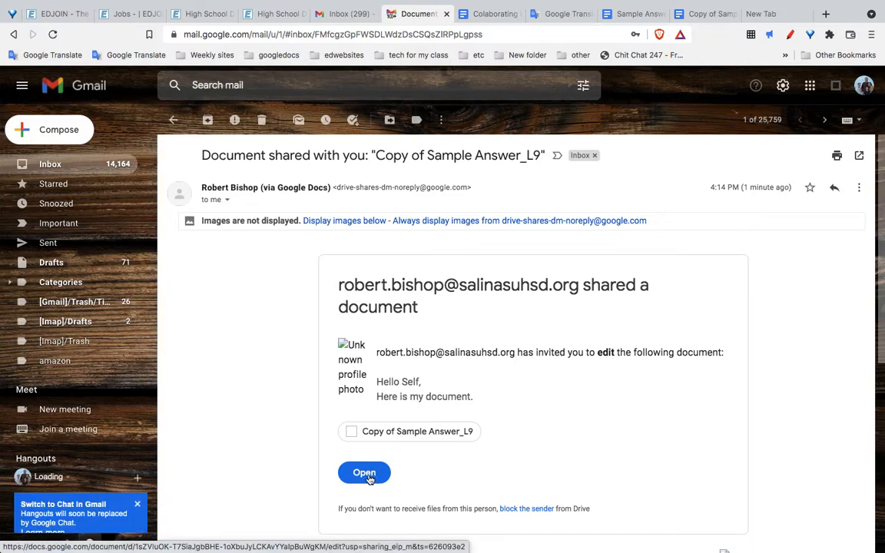
{"action": "left_click", "coordinate": [366, 474]}
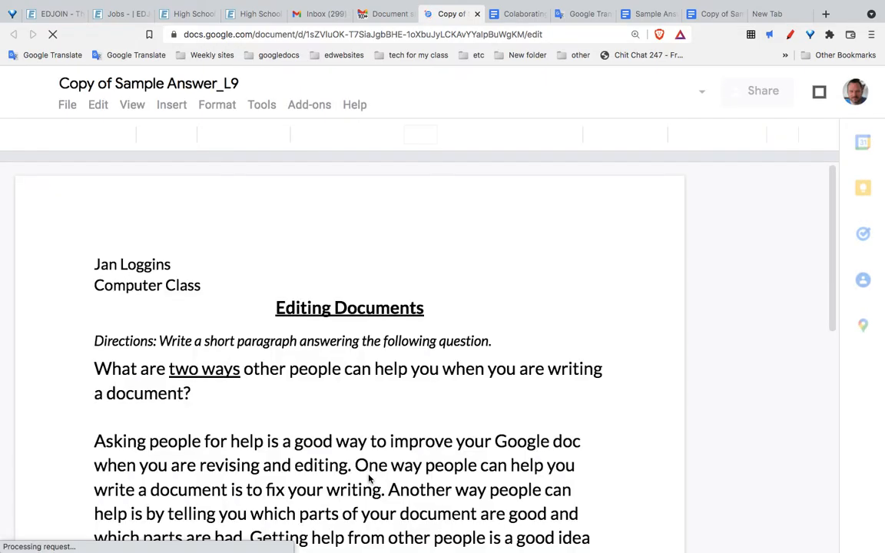
{"action": "scroll", "coordinate": [369, 478], "scroll_direction": "down", "scroll_amount": 2}
{"action": "scroll", "coordinate": [368, 479], "scroll_direction": "up", "scroll_amount": 1}
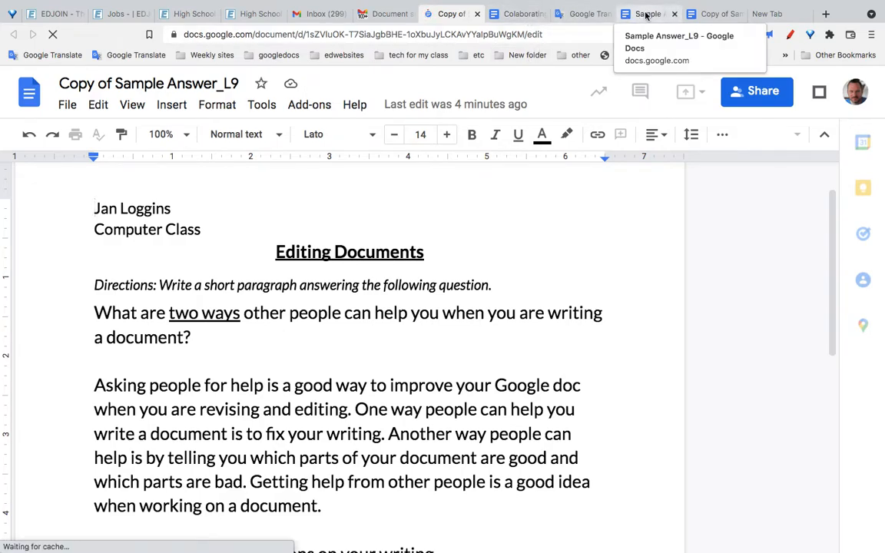
In "Colaborating in a Google Doc Lesson 3", color the Spanish translation of the question about opening shared documents green, leaving out its opening question mark
{"action": "left_click", "coordinate": [521, 15]}
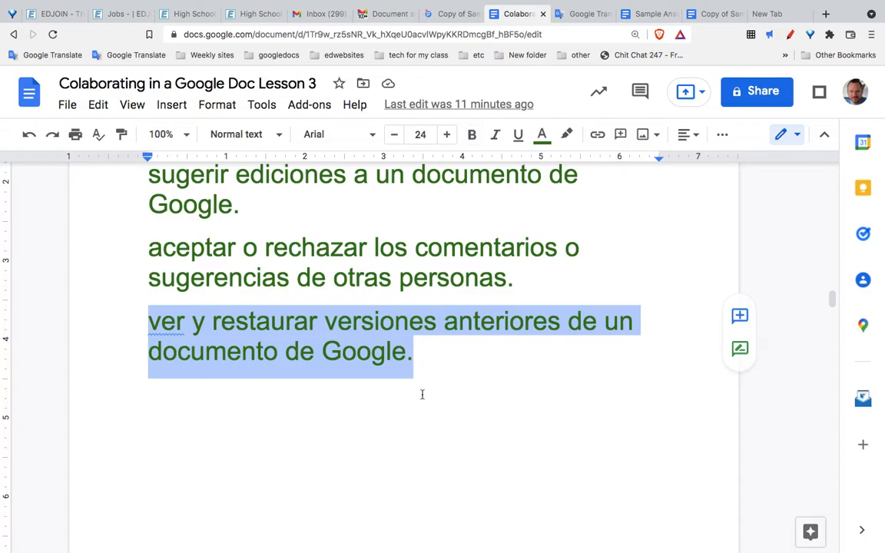
{"action": "scroll", "coordinate": [422, 394], "scroll_direction": "down", "scroll_amount": 3}
{"action": "scroll", "coordinate": [421, 394], "scroll_direction": "down", "scroll_amount": 5}
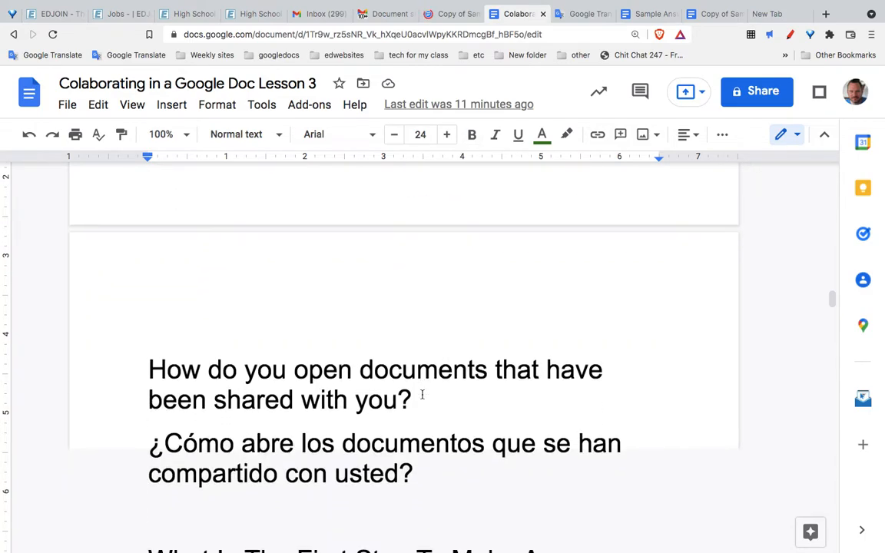
{"action": "scroll", "coordinate": [421, 394], "scroll_direction": "down", "scroll_amount": 1}
{"action": "left_click_drag", "start_coordinate": [149, 287], "coordinate": [421, 318]}
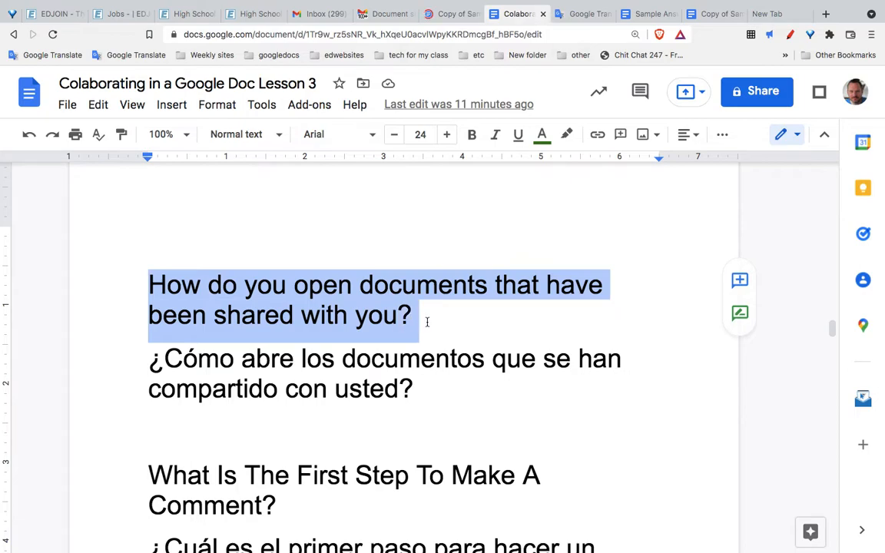
{"action": "left_click", "coordinate": [426, 321]}
{"action": "left_click_drag", "start_coordinate": [166, 366], "coordinate": [419, 379]}
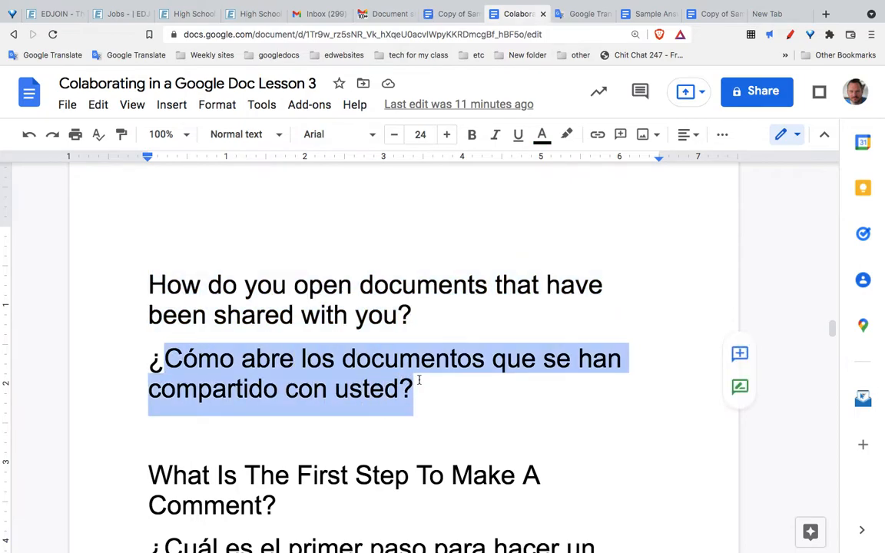
{"action": "left_click", "coordinate": [542, 135]}
{"action": "left_click", "coordinate": [617, 317]}
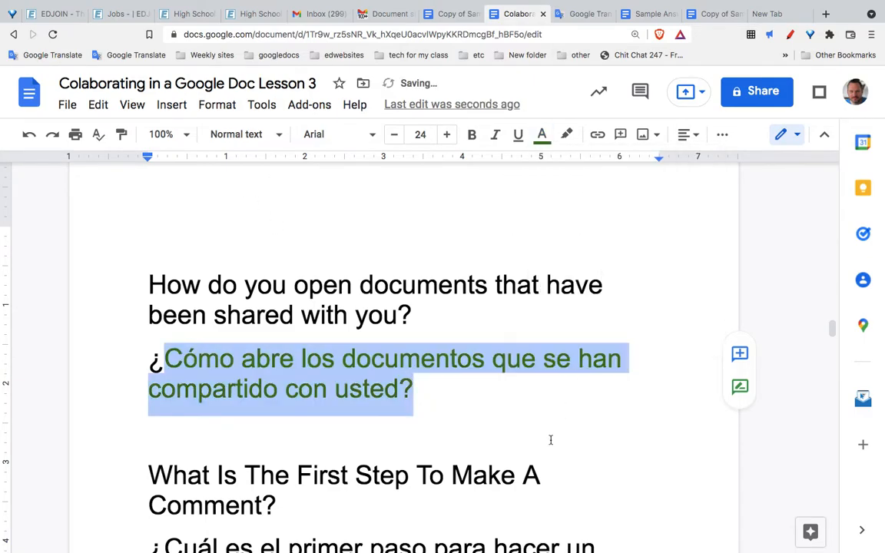
Insert four blank lines above "What Is The First Step To Make A Comment?" to separate it from the previous question
{"action": "scroll", "coordinate": [549, 438], "scroll_direction": "down", "scroll_amount": 5}
{"action": "left_click", "coordinate": [466, 444]}
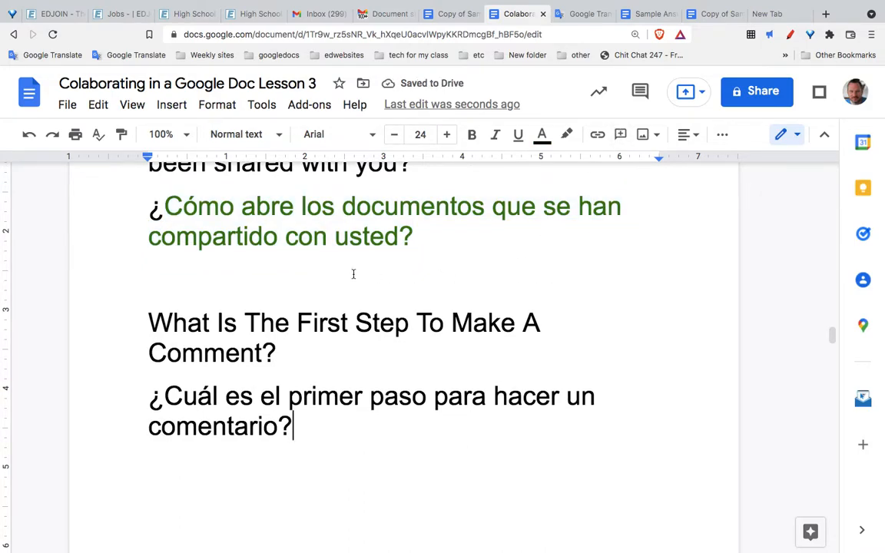
{"action": "left_click", "coordinate": [233, 272]}
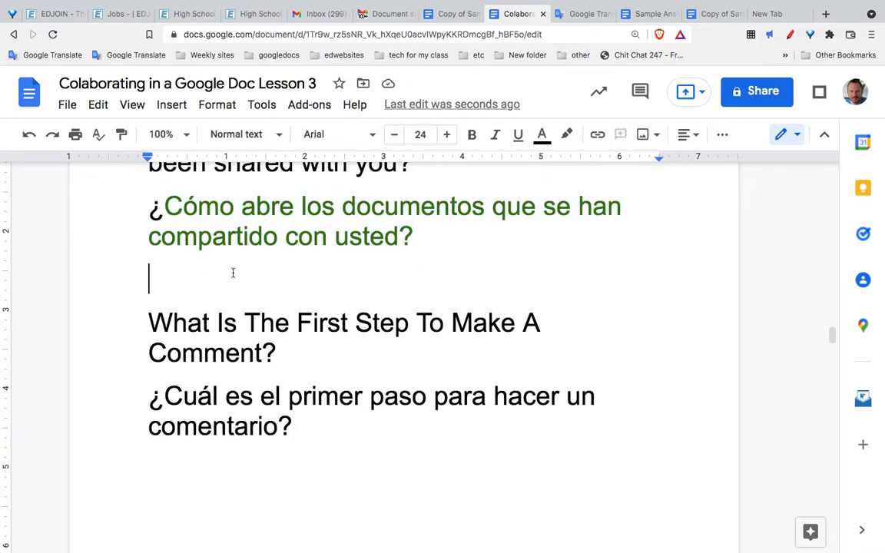
{"action": "key", "text": "Return"}
{"action": "key", "text": "Return"}
{"action": "key", "text": "Return"}
{"action": "key", "text": "Return"}
{"action": "scroll", "coordinate": [442, 345], "scroll_direction": "up", "scroll_amount": 3}
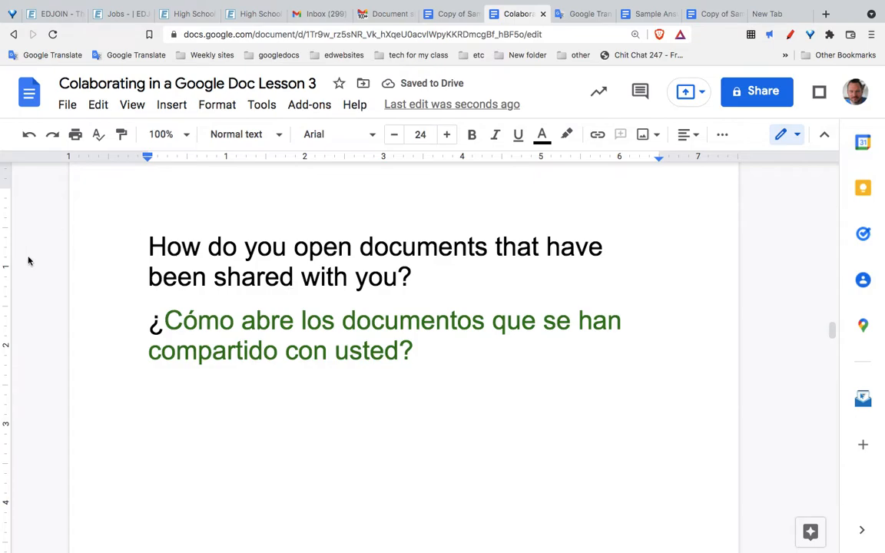
Compare the original Sample Answer_L9 with its copy, and close the original document
{"action": "left_click", "coordinate": [650, 20]}
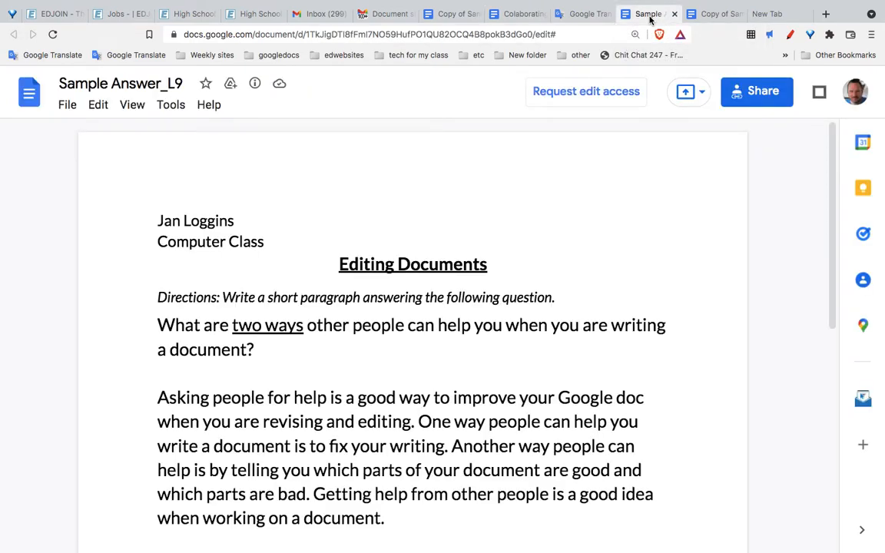
{"action": "left_click", "coordinate": [714, 16]}
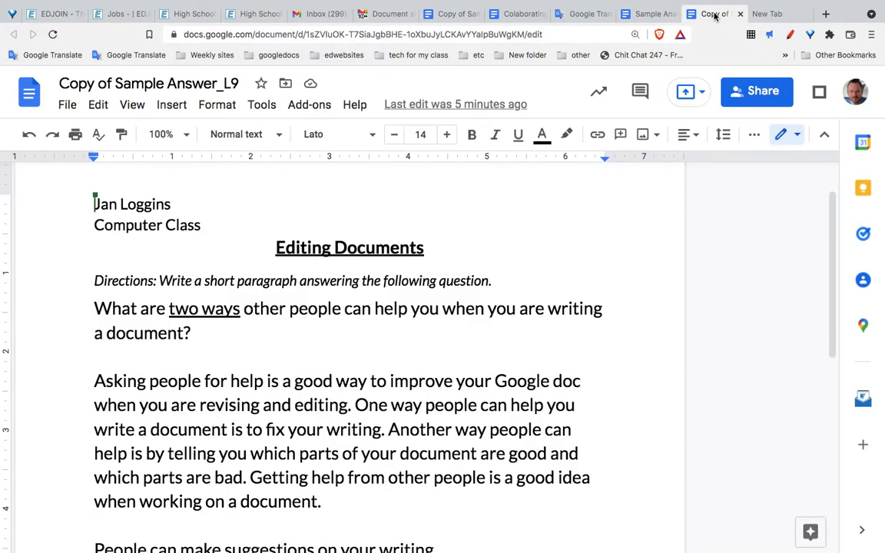
{"action": "left_click", "coordinate": [646, 15]}
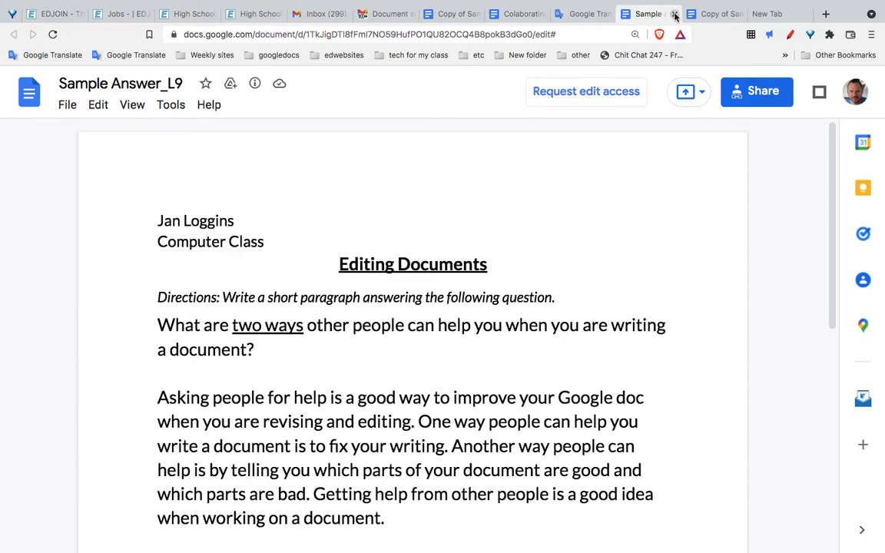
{"action": "left_click", "coordinate": [675, 13]}
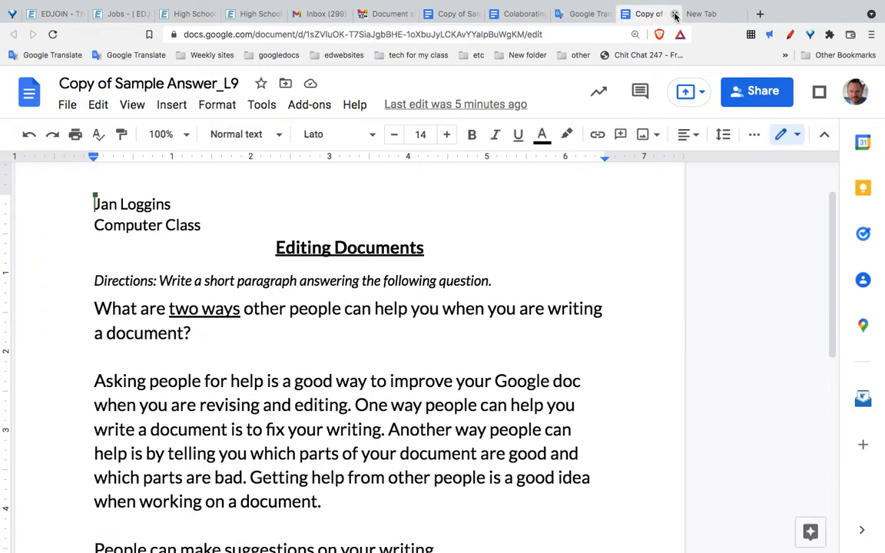
Return to the copy opened from the email and review its question and the answer's opening sentence by selecting the text
{"action": "left_click", "coordinate": [458, 14]}
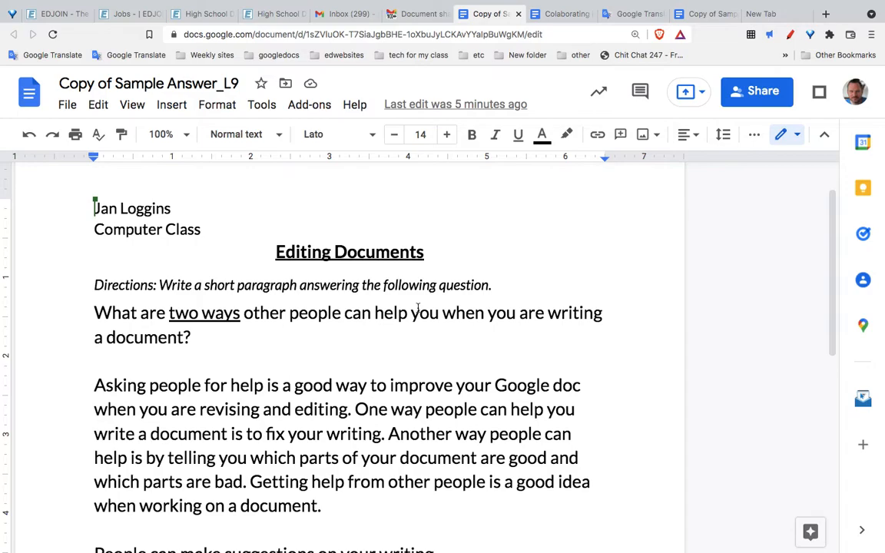
{"action": "scroll", "coordinate": [417, 307], "scroll_direction": "down", "scroll_amount": 1}
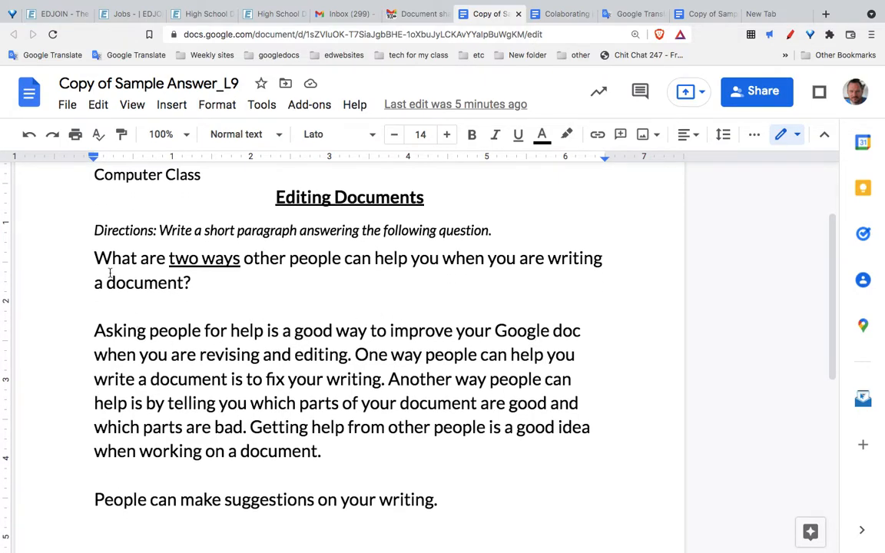
{"action": "left_click_drag", "start_coordinate": [169, 259], "coordinate": [281, 282]}
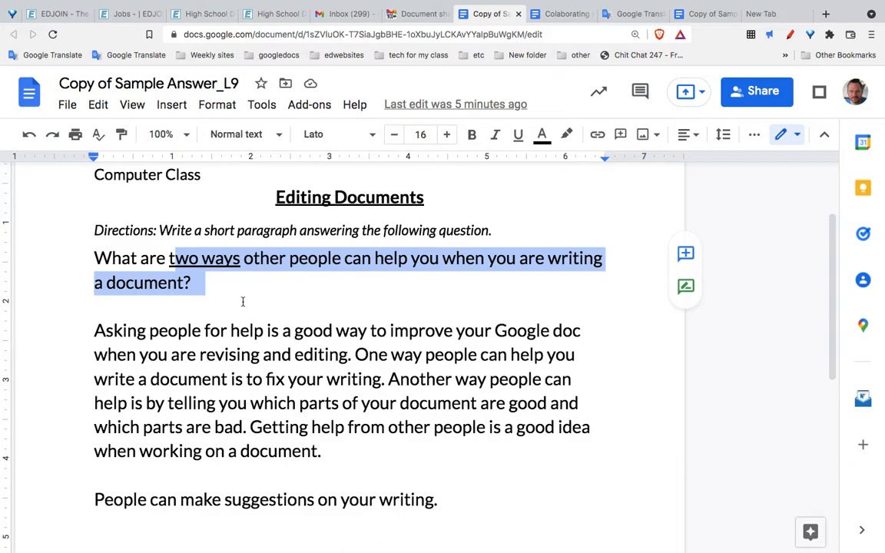
{"action": "left_click", "coordinate": [91, 333]}
{"action": "left_click_drag", "start_coordinate": [90, 333], "coordinate": [347, 347]}
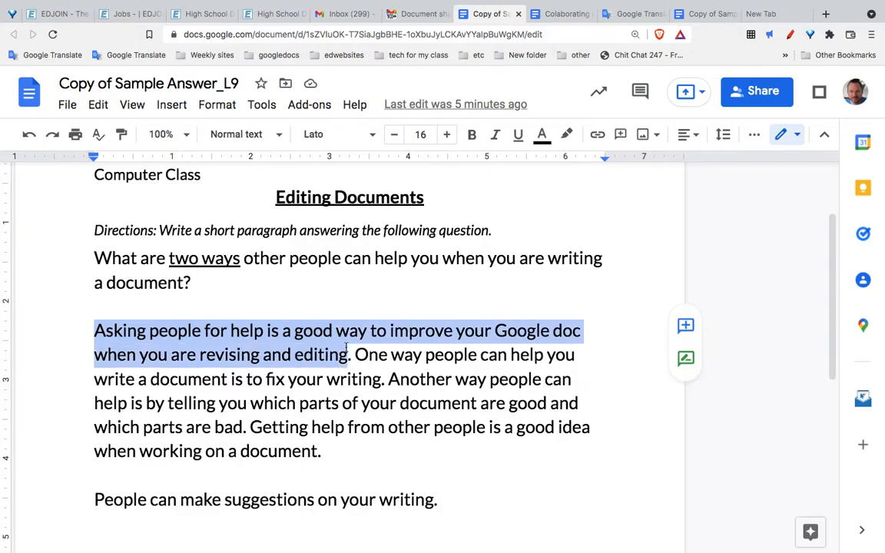
{"action": "left_click", "coordinate": [354, 354]}
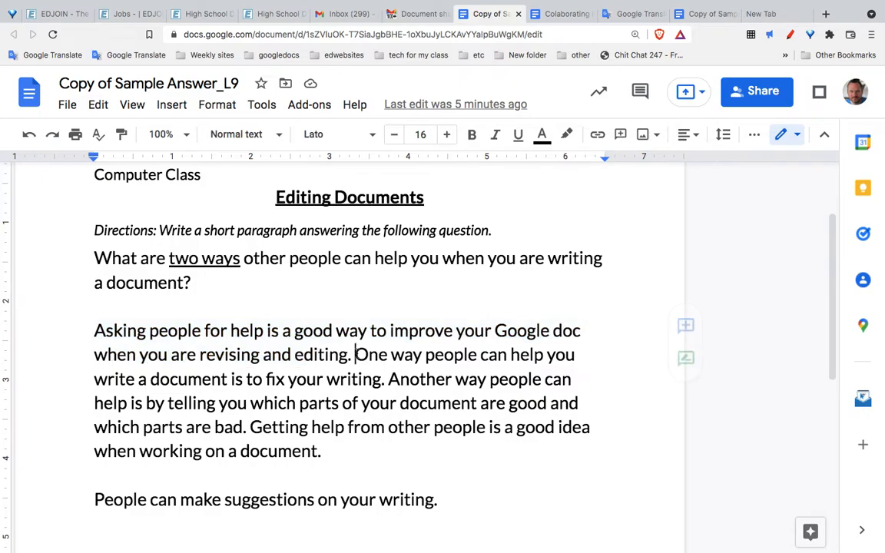
Add the comment "I think you should say more." to the sentence "One way people can help you write a document is to fix your writing."
{"action": "left_click_drag", "start_coordinate": [353, 354], "coordinate": [385, 382]}
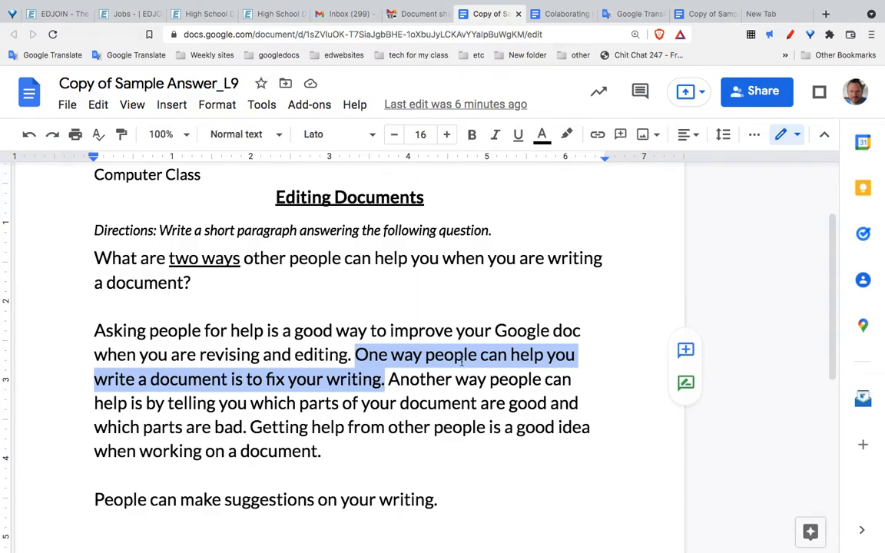
{"action": "left_click", "coordinate": [686, 349]}
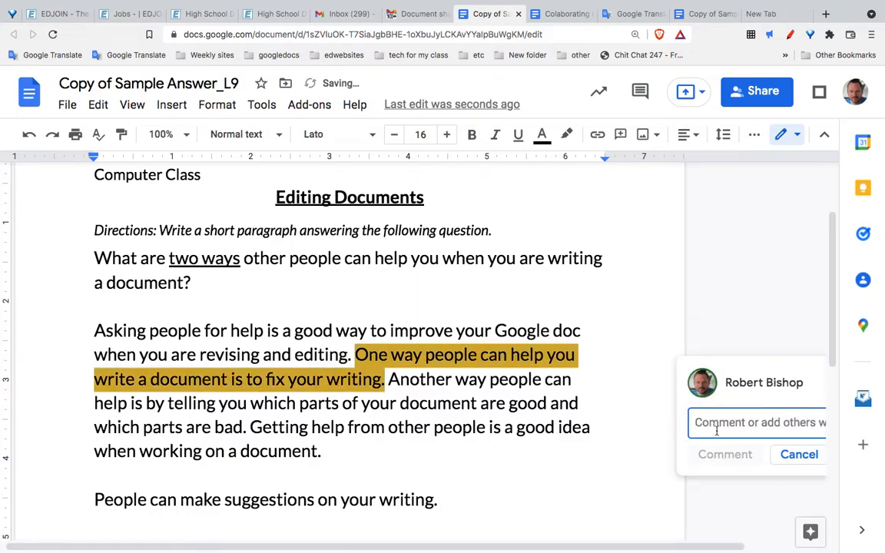
{"action": "type", "text": "I th"}
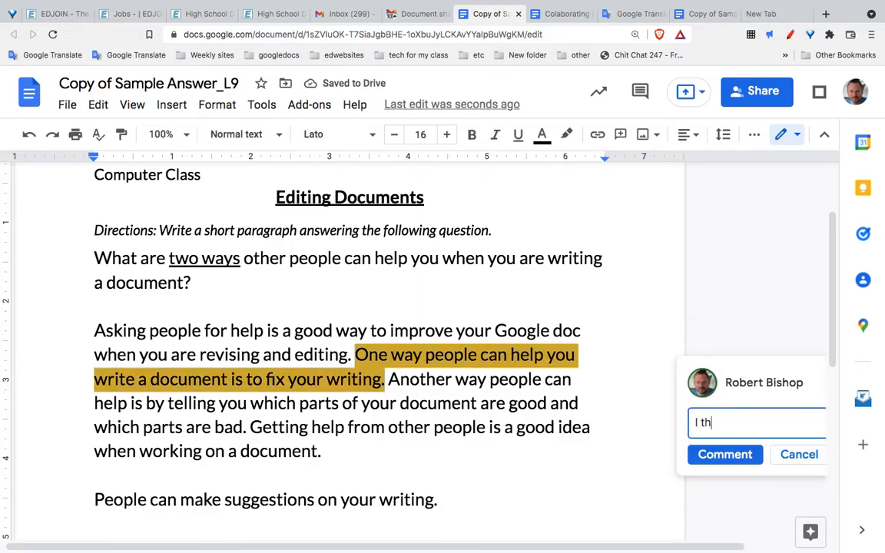
{"action": "type", "text": "ink "}
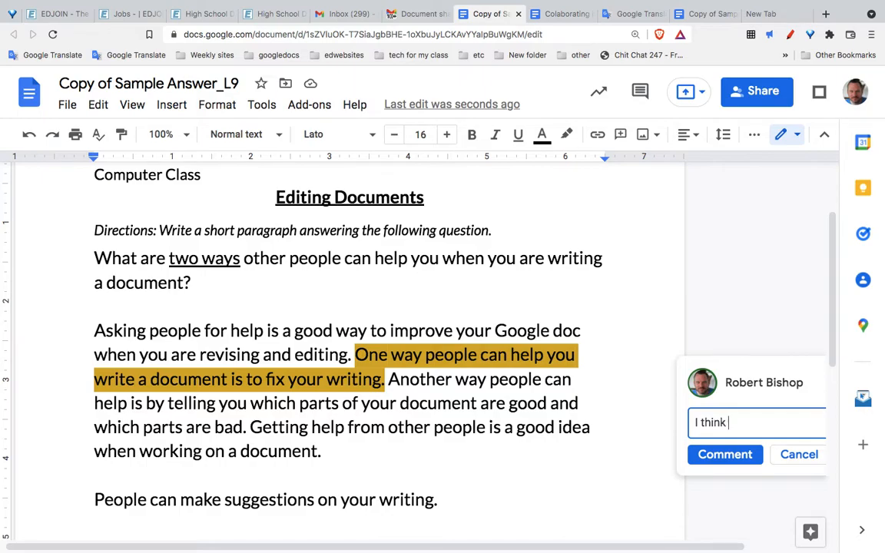
{"action": "type", "text": "you should say more"}
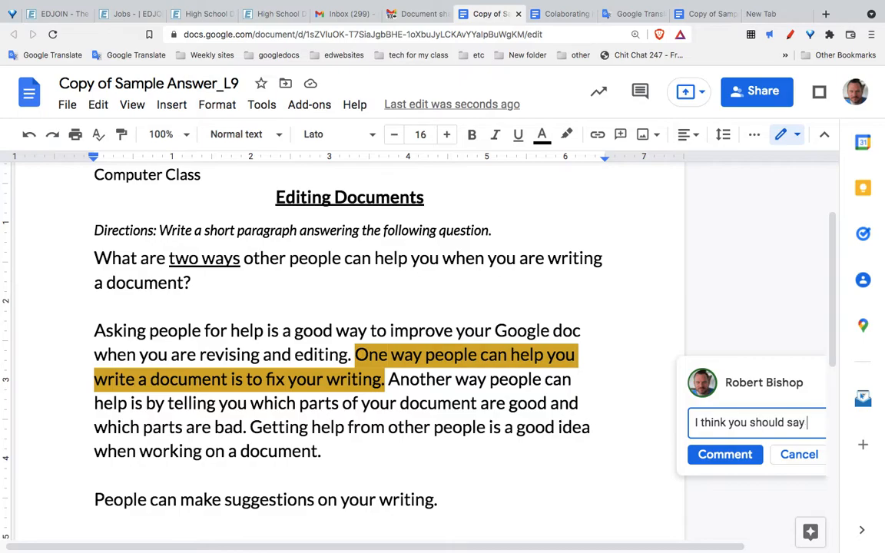
{"action": "type", "text": "."}
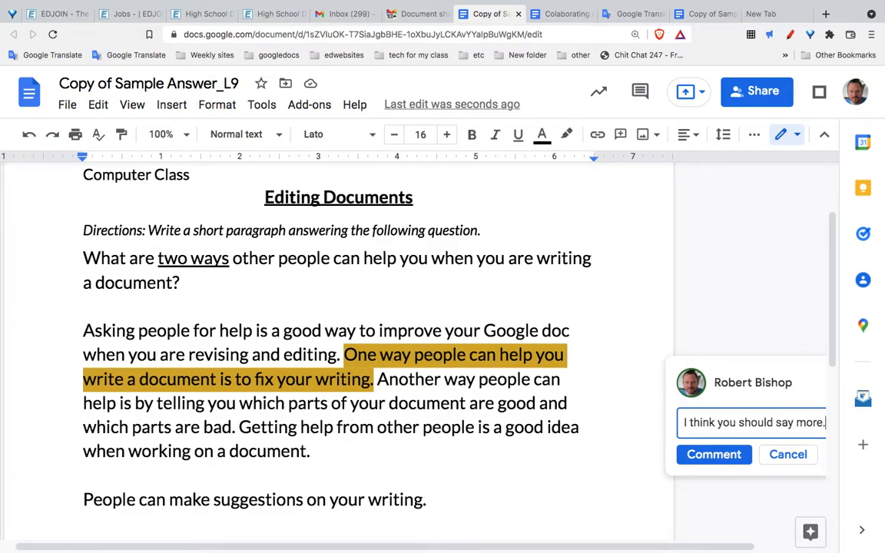
{"action": "left_click", "coordinate": [705, 461]}
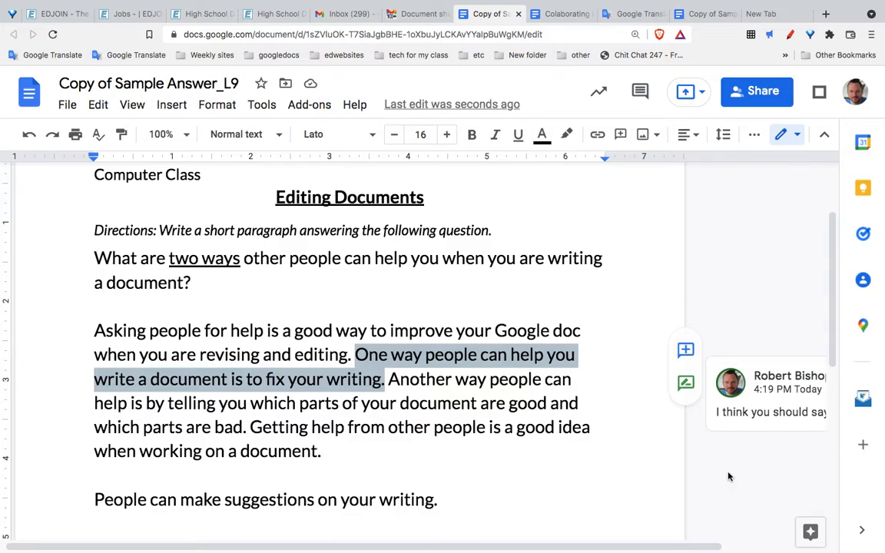
{"action": "scroll", "coordinate": [729, 477], "scroll_direction": "down", "scroll_amount": 1}
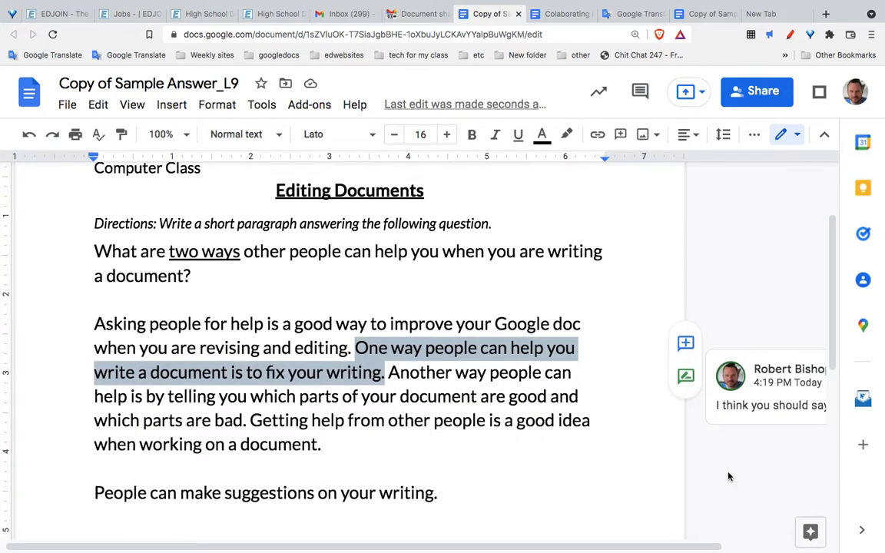
View the full comment attached to the highlighted sentence in Copy of Sample Answer_L9
{"action": "scroll", "coordinate": [729, 477], "scroll_direction": "up", "scroll_amount": 1}
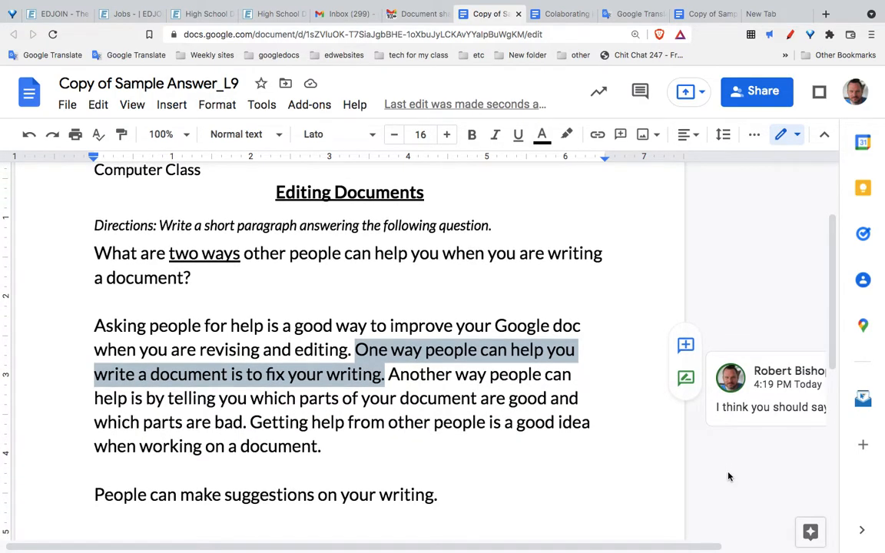
{"action": "scroll", "coordinate": [729, 477], "scroll_direction": "right", "scroll_amount": 3}
{"action": "scroll", "coordinate": [729, 477], "scroll_direction": "down", "scroll_amount": 2}
{"action": "scroll", "coordinate": [729, 477], "scroll_direction": "left", "scroll_amount": 2}
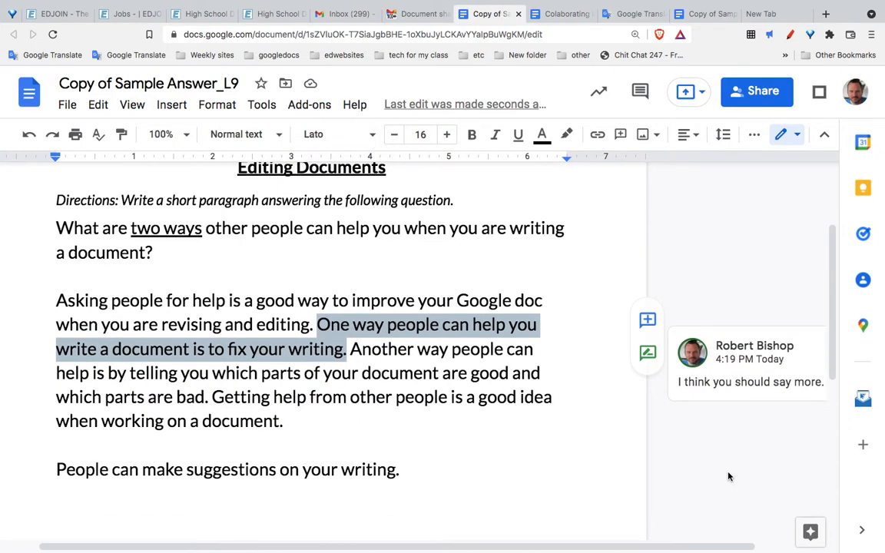
{"action": "scroll", "coordinate": [729, 477], "scroll_direction": "down", "scroll_amount": 2}
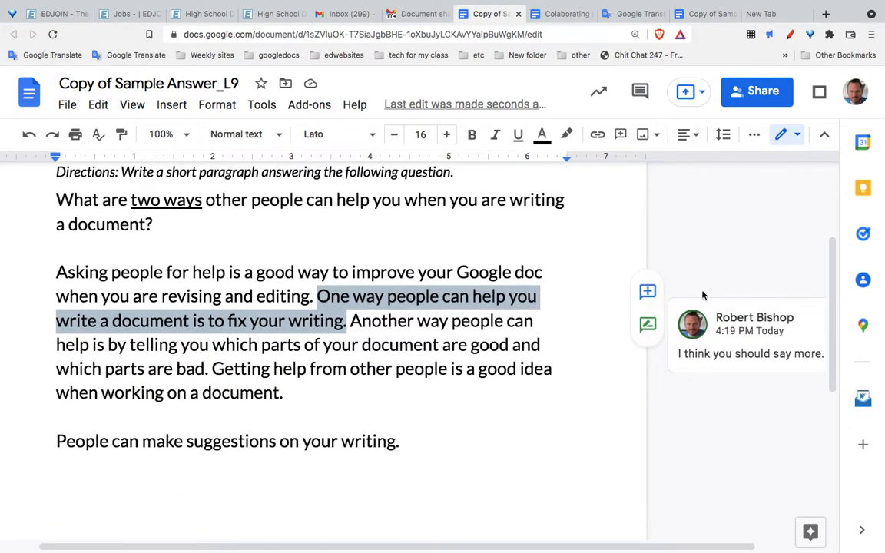
In Colaborating in a Google Doc Lesson 3, color "¿Cuál es el primer paso para hacer un comentario?" dark green
{"action": "left_click", "coordinate": [559, 13]}
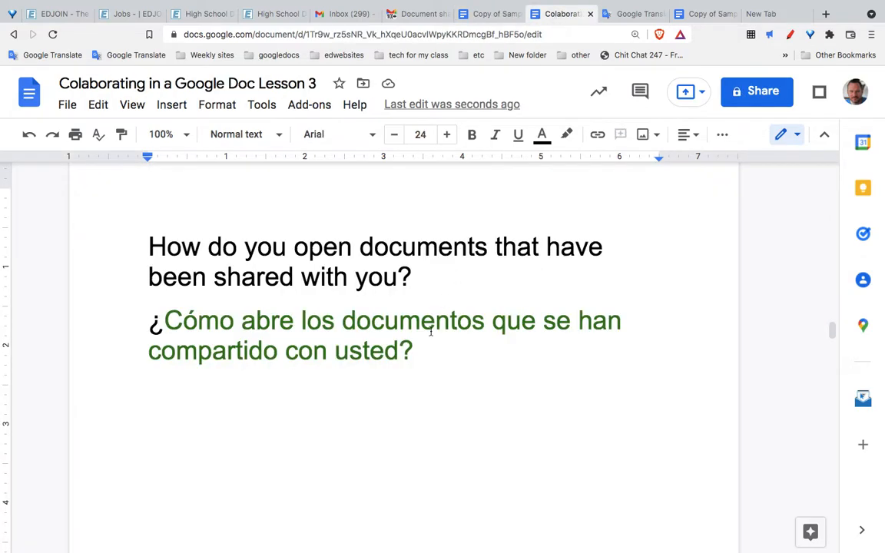
{"action": "scroll", "coordinate": [430, 331], "scroll_direction": "down", "scroll_amount": 5}
{"action": "scroll", "coordinate": [431, 331], "scroll_direction": "down", "scroll_amount": 10}
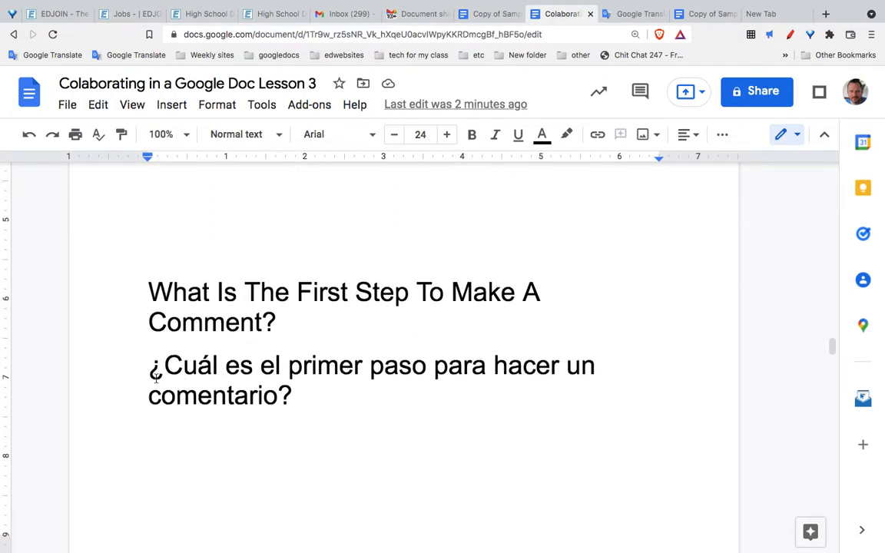
{"action": "left_click_drag", "start_coordinate": [146, 361], "coordinate": [305, 389]}
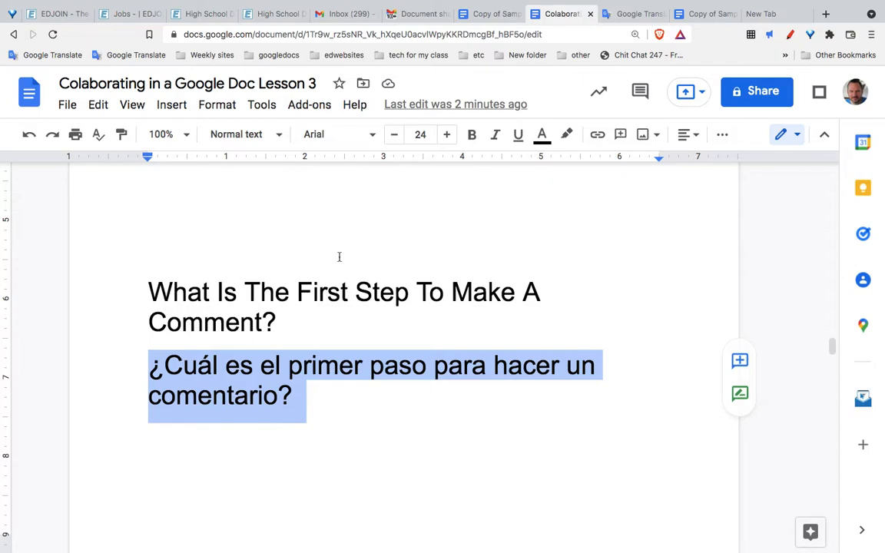
{"action": "left_click", "coordinate": [542, 134]}
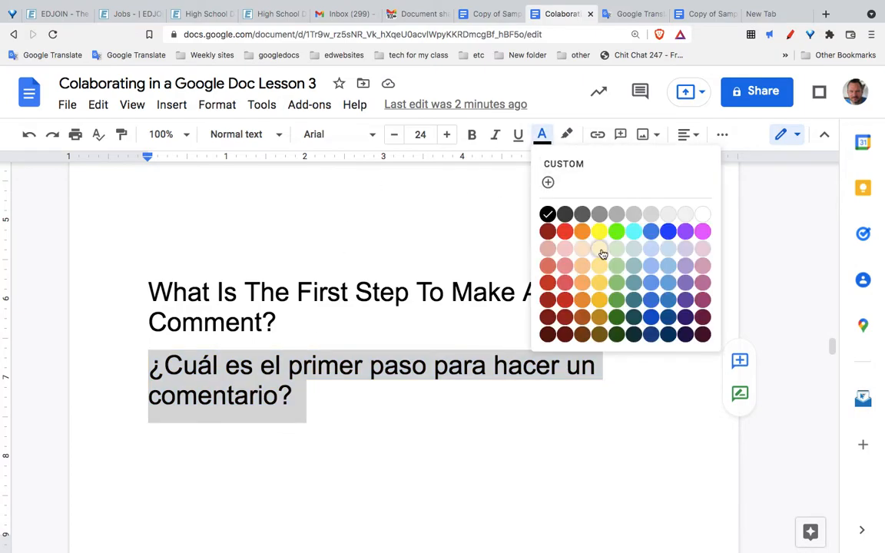
{"action": "left_click", "coordinate": [616, 300]}
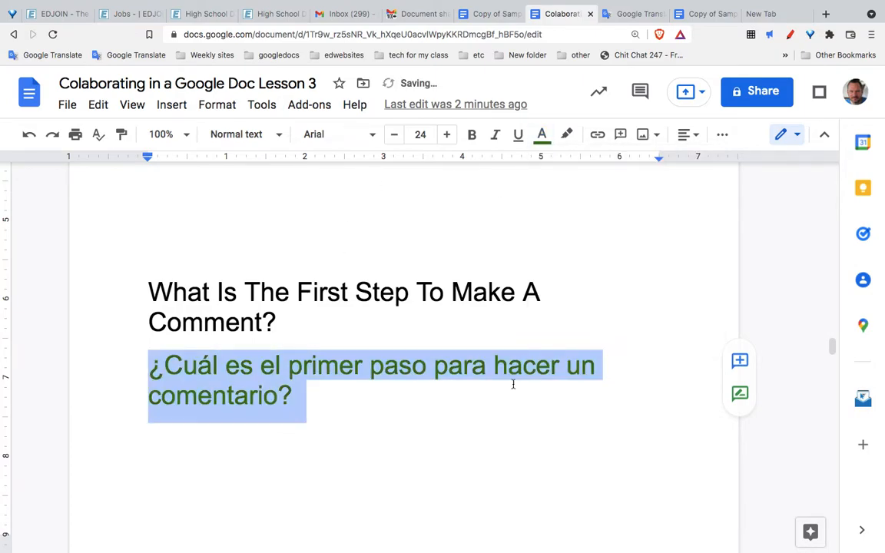
{"action": "left_click", "coordinate": [361, 404]}
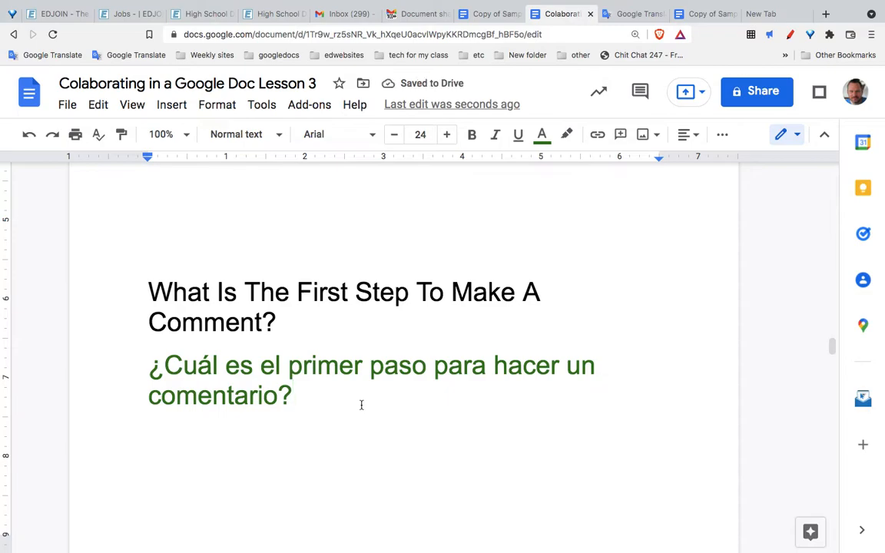
Review the lesson page below the comment question, including the question on the difference between suggesting edits and commenting
{"action": "scroll", "coordinate": [361, 405], "scroll_direction": "down", "scroll_amount": 1}
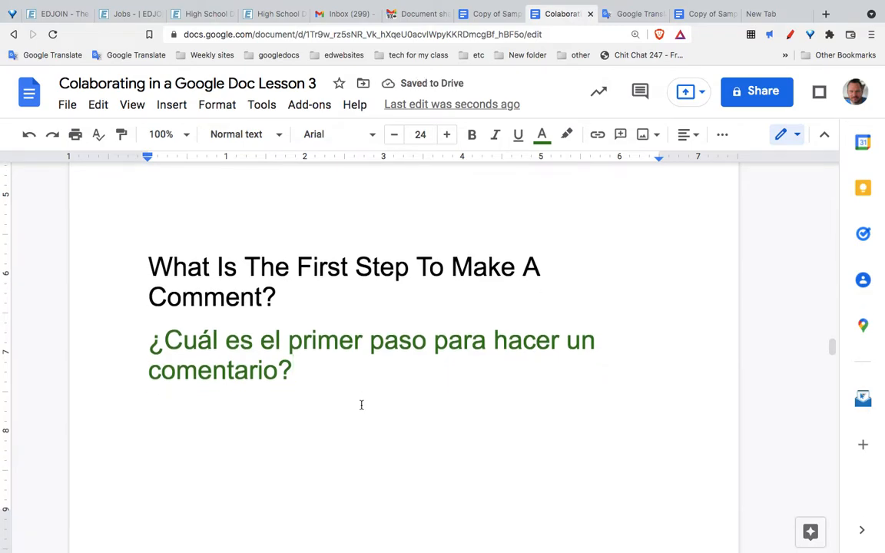
{"action": "scroll", "coordinate": [361, 405], "scroll_direction": "down", "scroll_amount": 2}
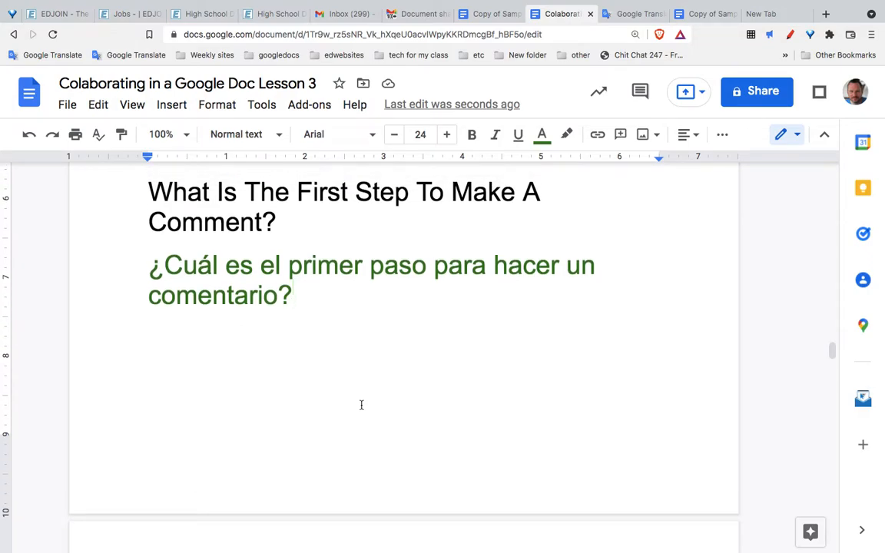
{"action": "scroll", "coordinate": [361, 405], "scroll_direction": "down", "scroll_amount": 1}
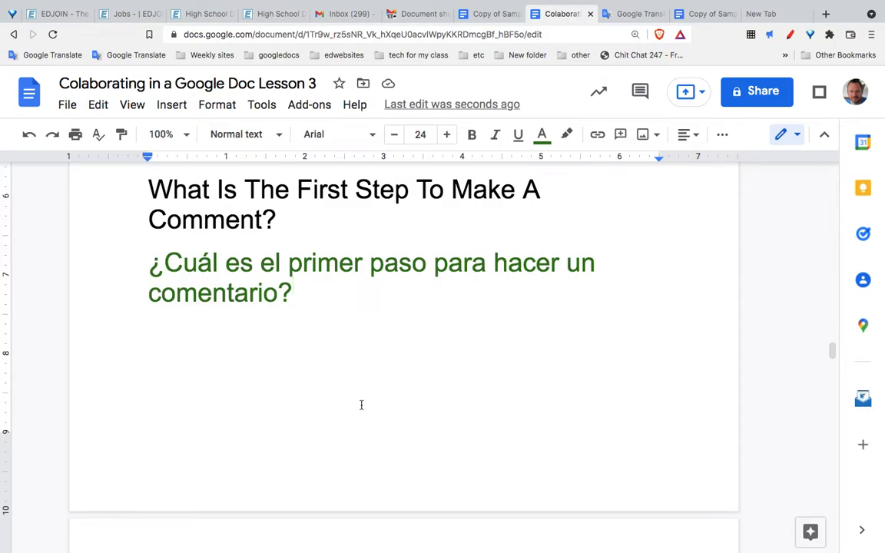
{"action": "scroll", "coordinate": [361, 404], "scroll_direction": "down", "scroll_amount": 1}
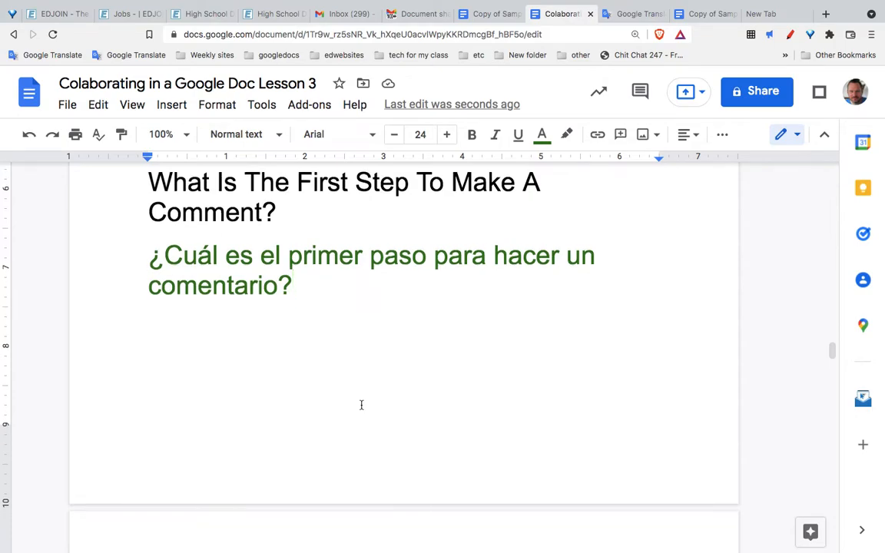
{"action": "scroll", "coordinate": [361, 405], "scroll_direction": "down", "scroll_amount": 4}
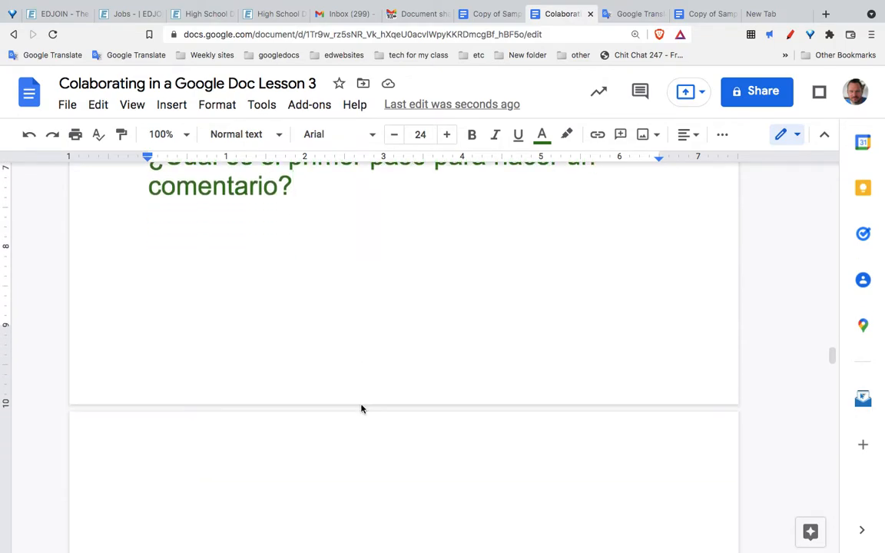
{"action": "scroll", "coordinate": [361, 405], "scroll_direction": "down", "scroll_amount": 5}
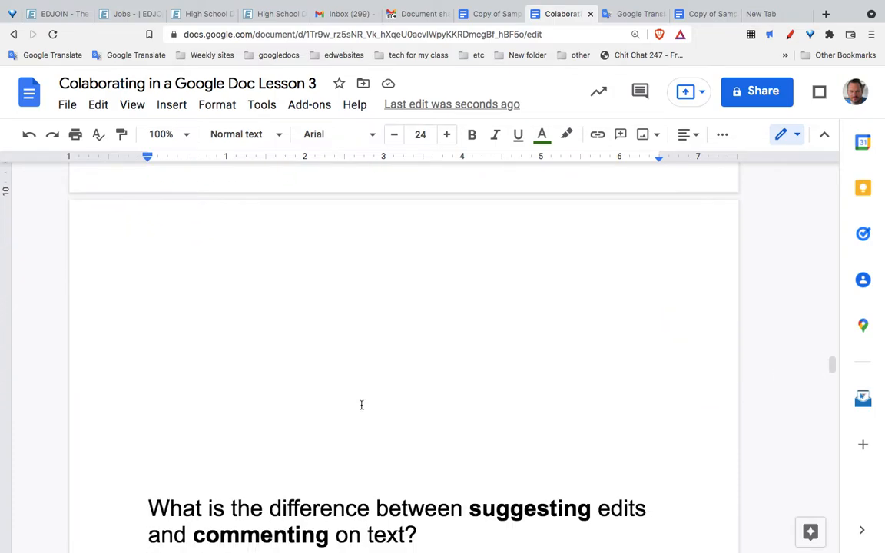
{"action": "scroll", "coordinate": [361, 405], "scroll_direction": "down", "scroll_amount": 3}
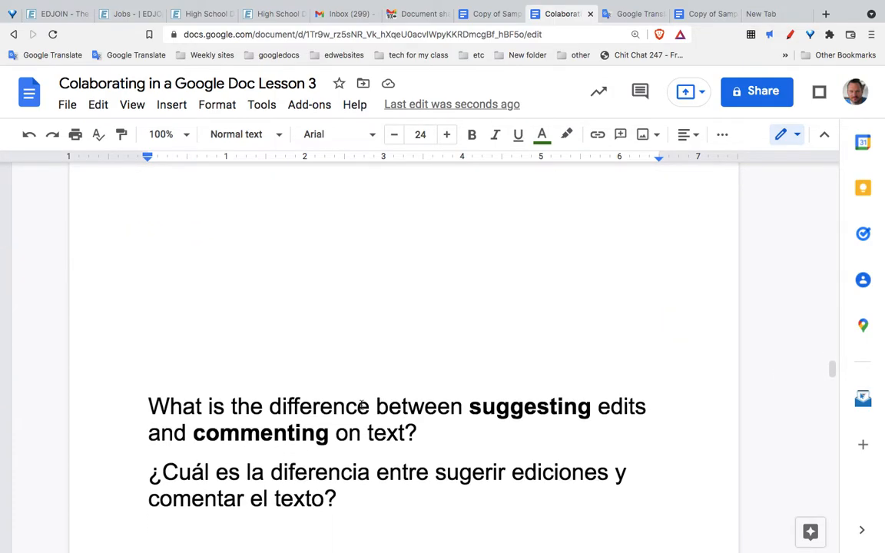
{"action": "scroll", "coordinate": [361, 405], "scroll_direction": "up", "scroll_amount": 1}
{"action": "scroll", "coordinate": [361, 404], "scroll_direction": "up", "scroll_amount": 4}
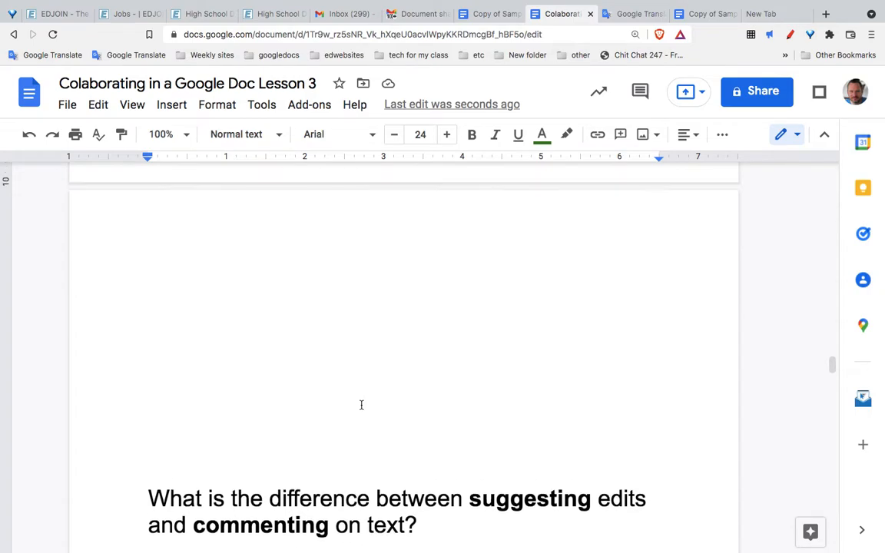
{"action": "scroll", "coordinate": [361, 405], "scroll_direction": "up", "scroll_amount": 2}
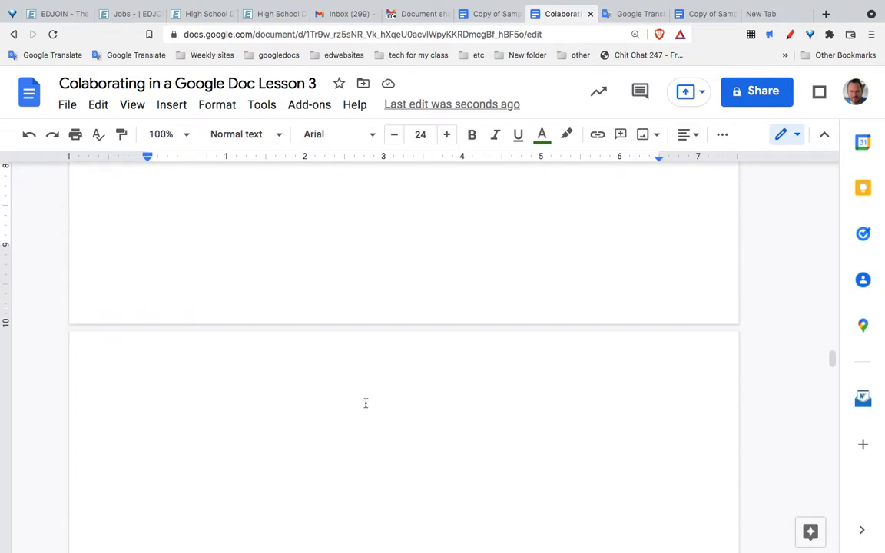
Switch to the other open instance of Copy of Sample Answer_L9 and review the answer paragraph containing the commented sentence
{"action": "left_click", "coordinate": [702, 15]}
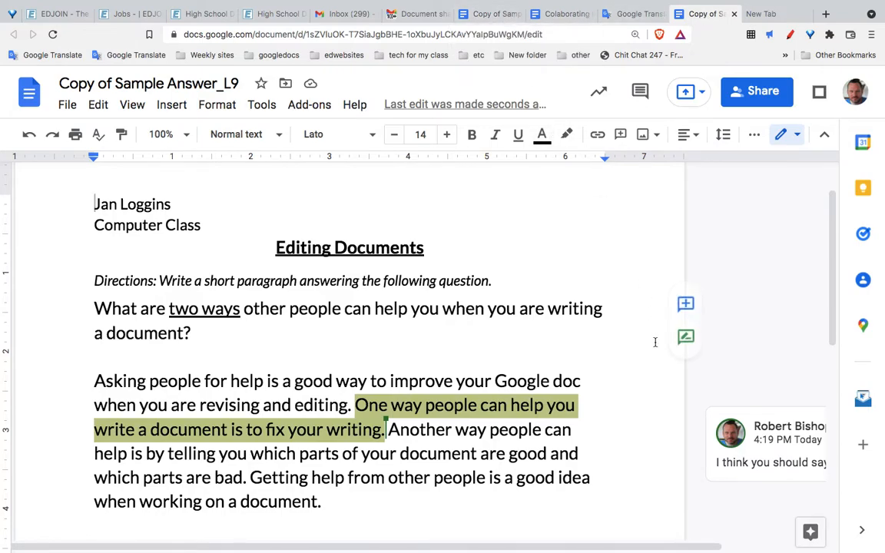
{"action": "scroll", "coordinate": [644, 440], "scroll_direction": "down", "scroll_amount": 1}
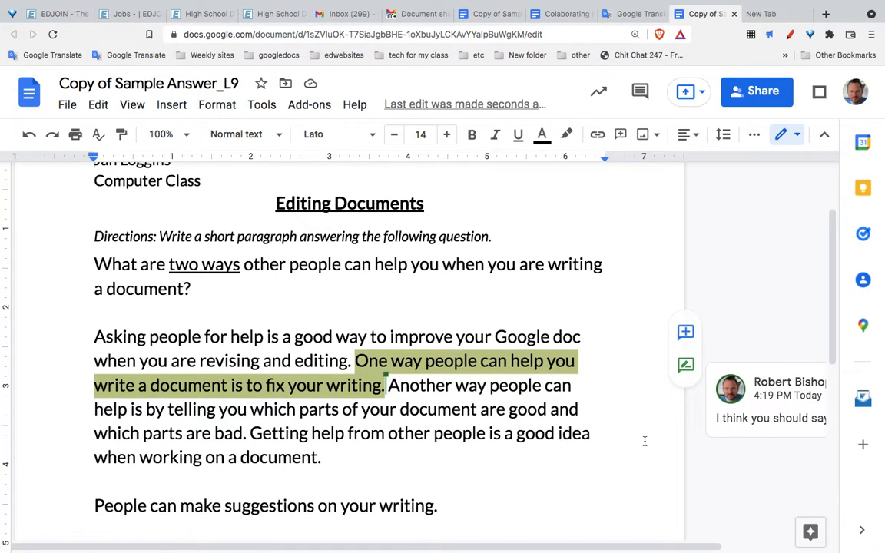
{"action": "scroll", "coordinate": [644, 440], "scroll_direction": "down", "scroll_amount": 1}
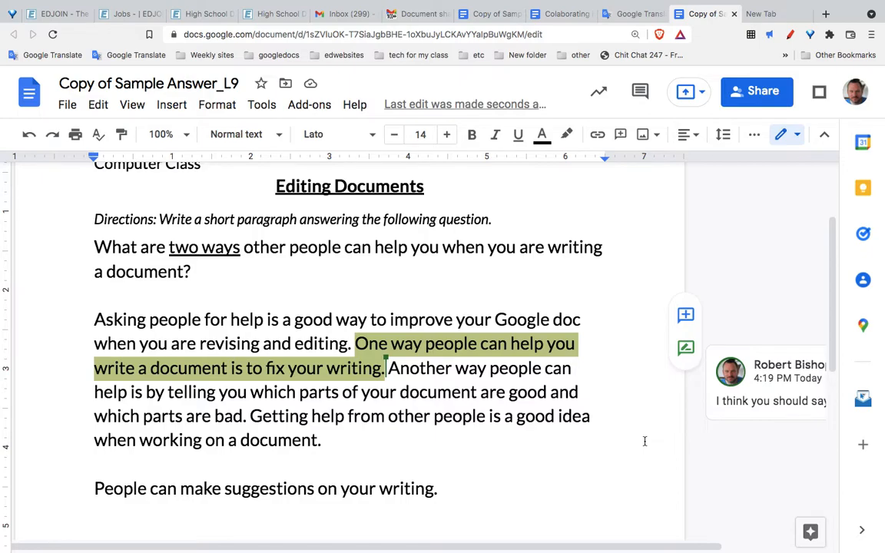
{"action": "scroll", "coordinate": [644, 441], "scroll_direction": "down", "scroll_amount": 2}
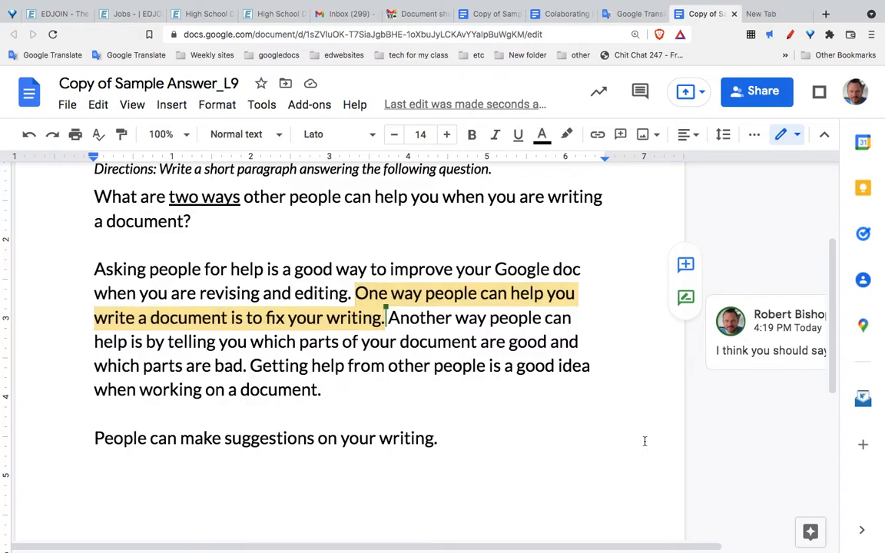
{"action": "scroll", "coordinate": [644, 441], "scroll_direction": "down", "scroll_amount": 1}
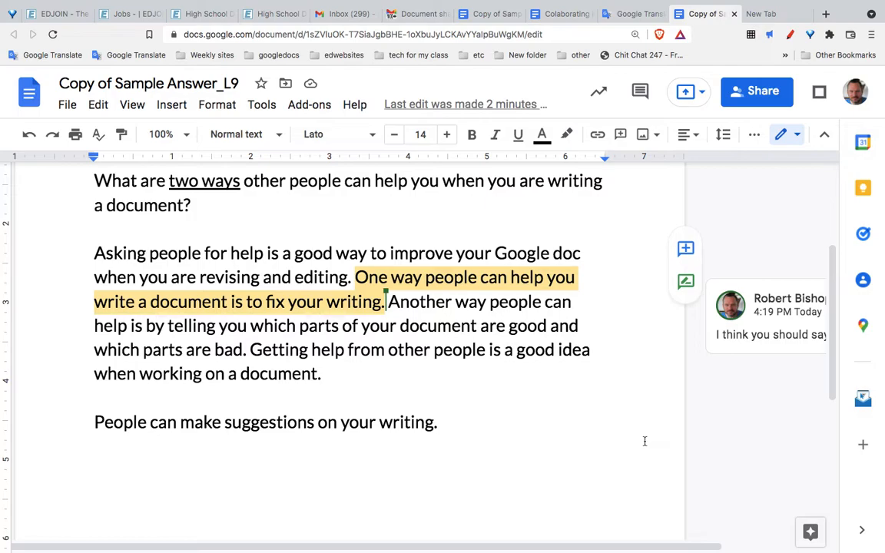
{"action": "scroll", "coordinate": [645, 441], "scroll_direction": "down", "scroll_amount": 1}
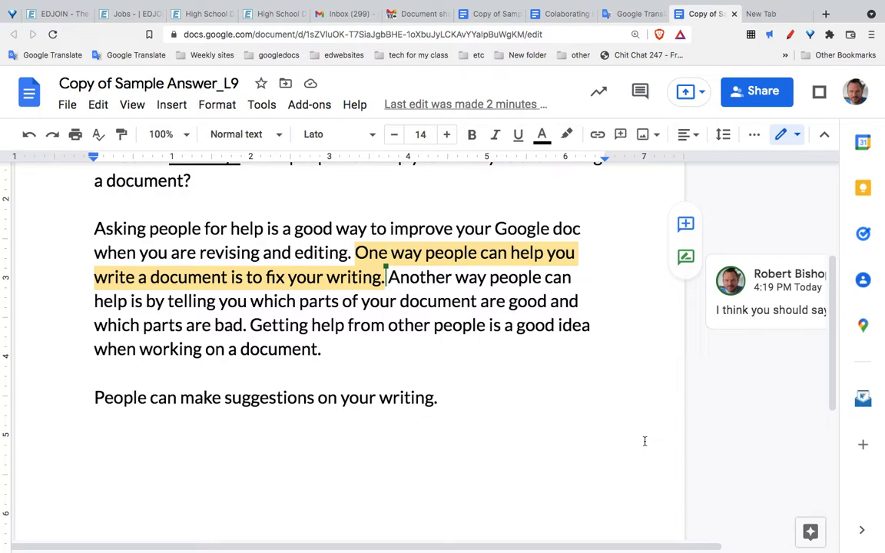
{"action": "scroll", "coordinate": [645, 441], "scroll_direction": "up", "scroll_amount": 1}
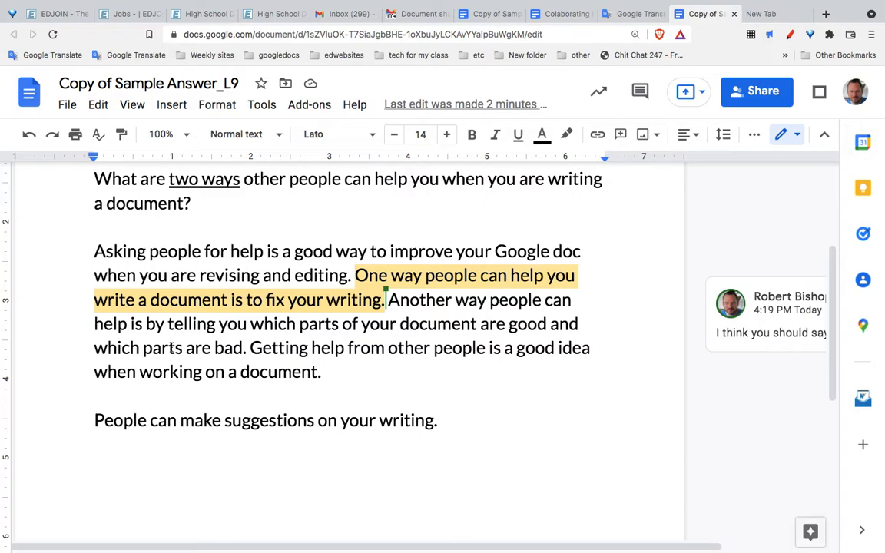
Select the word "bad" in "which parts are bad" and turn on suggesting edits
{"action": "left_click_drag", "start_coordinate": [94, 349], "coordinate": [243, 348]}
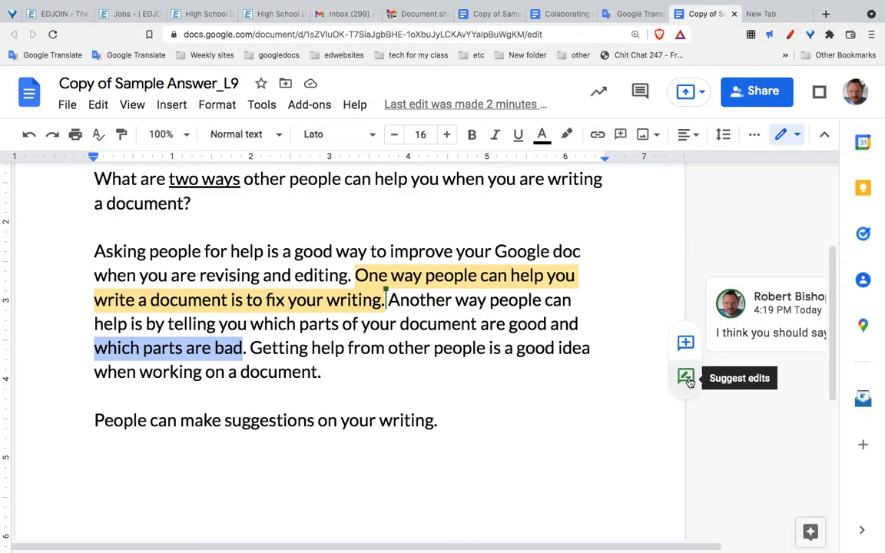
{"action": "left_click", "coordinate": [215, 348]}
{"action": "double_click", "coordinate": [217, 348]}
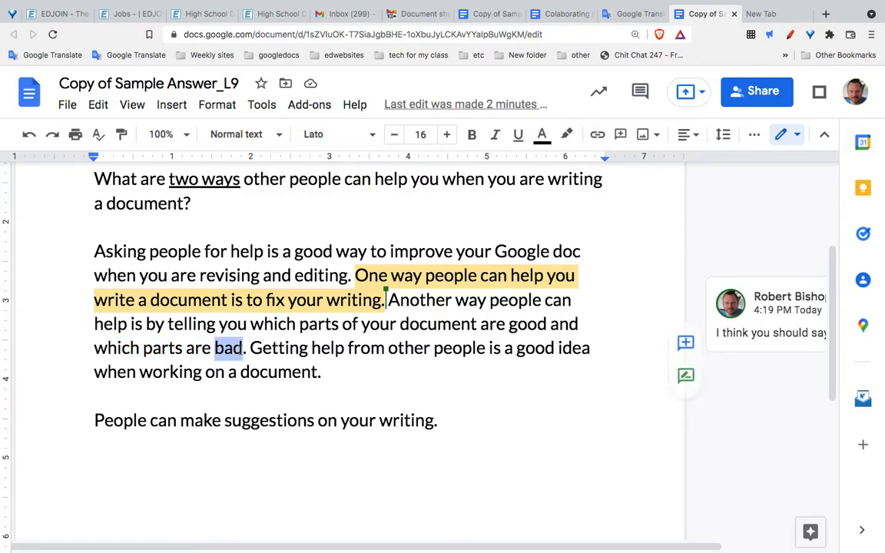
{"action": "left_click", "coordinate": [685, 375]}
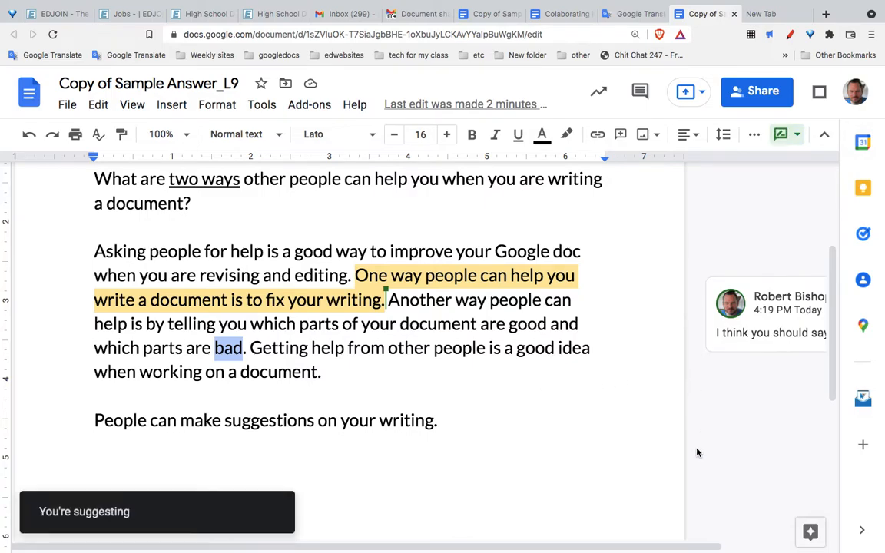
{"action": "scroll", "coordinate": [698, 437], "scroll_direction": "down", "scroll_amount": 2}
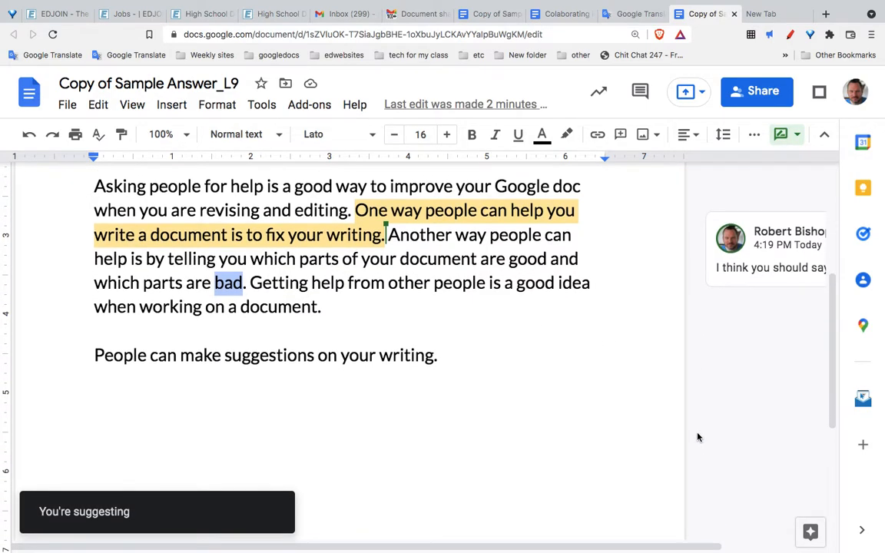
Suggest replacing "bad" with "difficult to understand" in the answer paragraph
{"action": "type", "text": "d"}
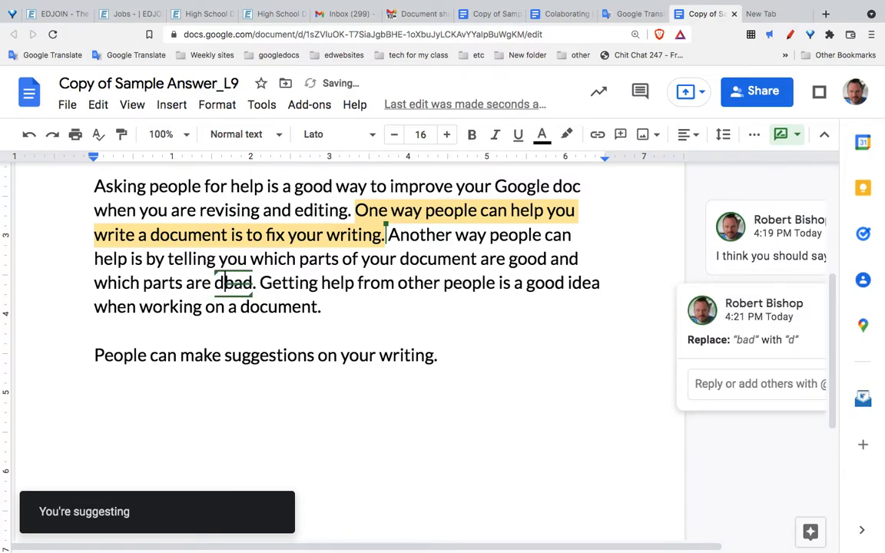
{"action": "type", "text": "ifficu"}
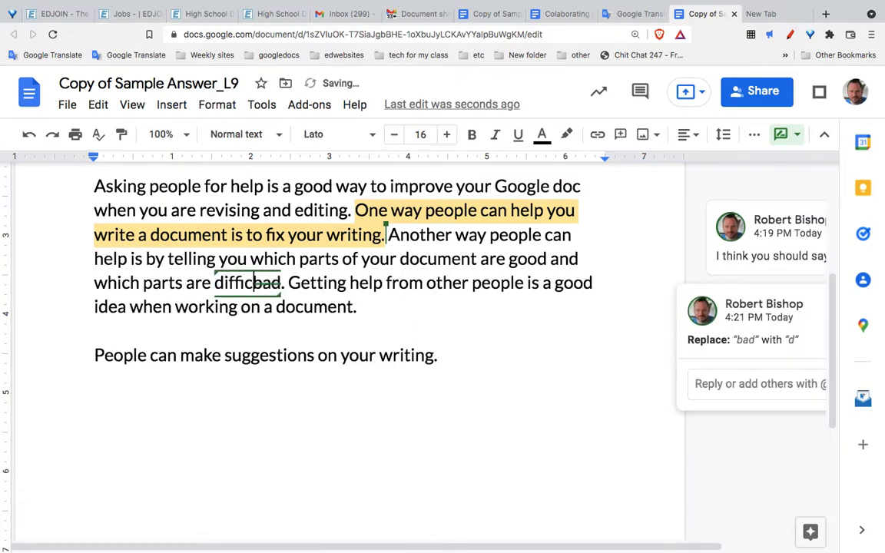
{"action": "type", "text": "lt to"}
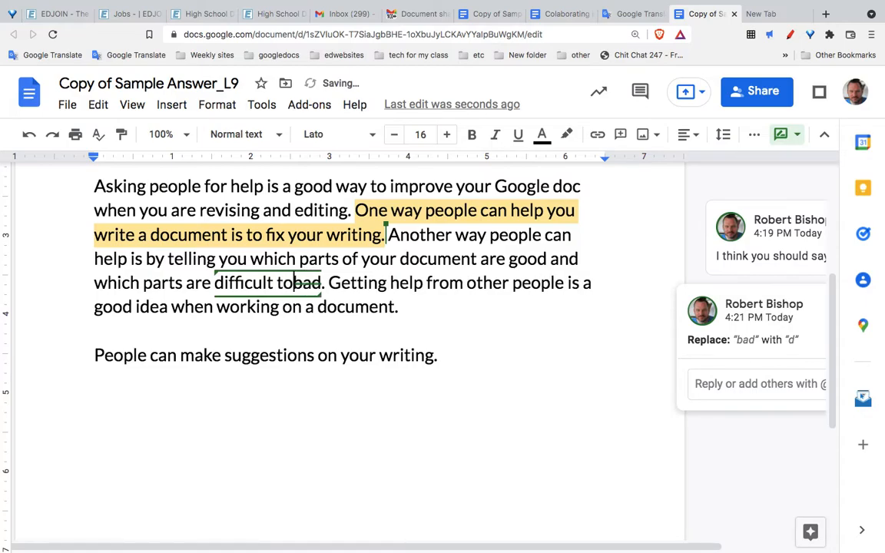
{"action": "type", "text": " unde"}
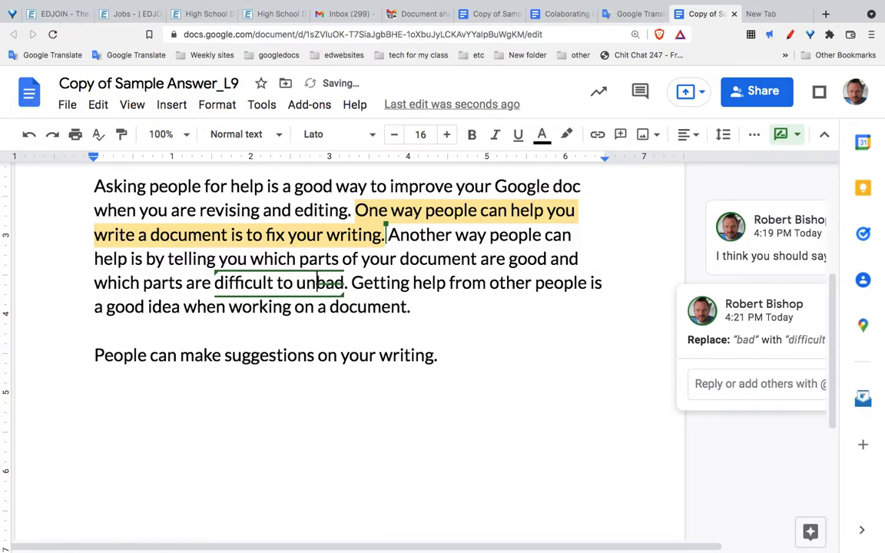
{"action": "type", "text": "rstand"}
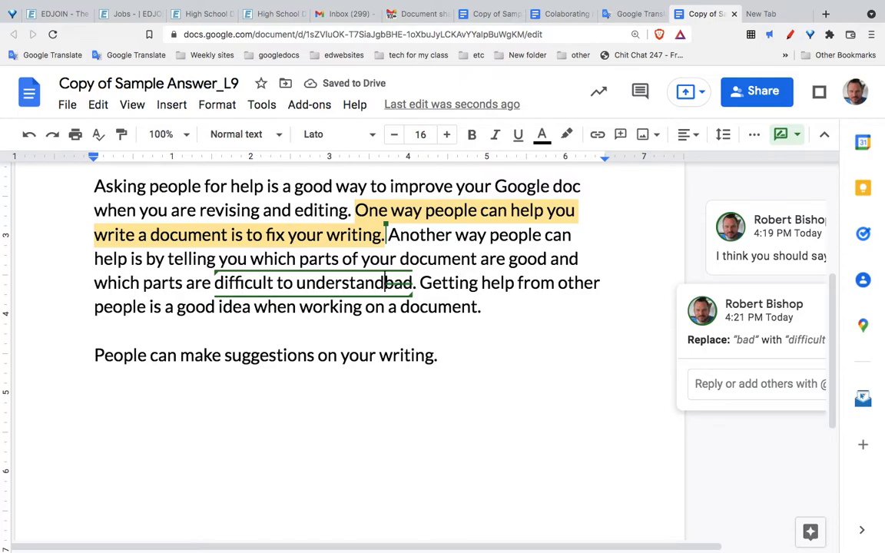
Withdraw the suggested replacement "difficult to understand" and restore the original word "bad"
{"action": "key", "text": "BackSpace"}
{"action": "key", "text": "BackSpace"}
{"action": "key", "text": "BackSpace"}
{"action": "key", "text": "BackSpace"}
{"action": "key", "text": "BackSpace"}
{"action": "key", "text": "BackSpace"}
{"action": "key", "text": "BackSpace"}
{"action": "key", "text": "BackSpace"}
{"action": "key", "text": "BackSpace"}
{"action": "key", "text": "BackSpace"}
{"action": "key", "text": "BackSpace"}
{"action": "key", "text": "BackSpace"}
{"action": "key", "text": "BackSpace"}
{"action": "key", "text": "BackSpace"}
{"action": "key", "text": "BackSpace"}
{"action": "key", "text": "BackSpace"}
{"action": "key", "text": "BackSpace"}
{"action": "key", "text": "BackSpace"}
{"action": "key", "text": "BackSpace"}
{"action": "key", "text": "BackSpace"}
{"action": "key", "text": "BackSpace"}
{"action": "key", "text": "BackSpace"}
{"action": "key", "text": "BackSpace"}
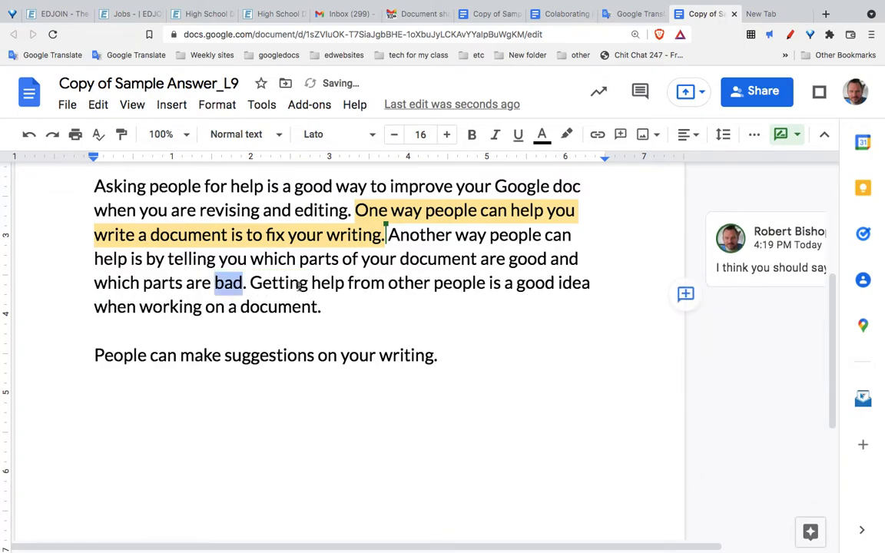
Suggest replacing "bad" with "difficult to understand" in the answer paragraph again
{"action": "left_click", "coordinate": [299, 285]}
{"action": "left_click_drag", "start_coordinate": [214, 282], "coordinate": [242, 283]}
{"action": "type", "text": "diff"}
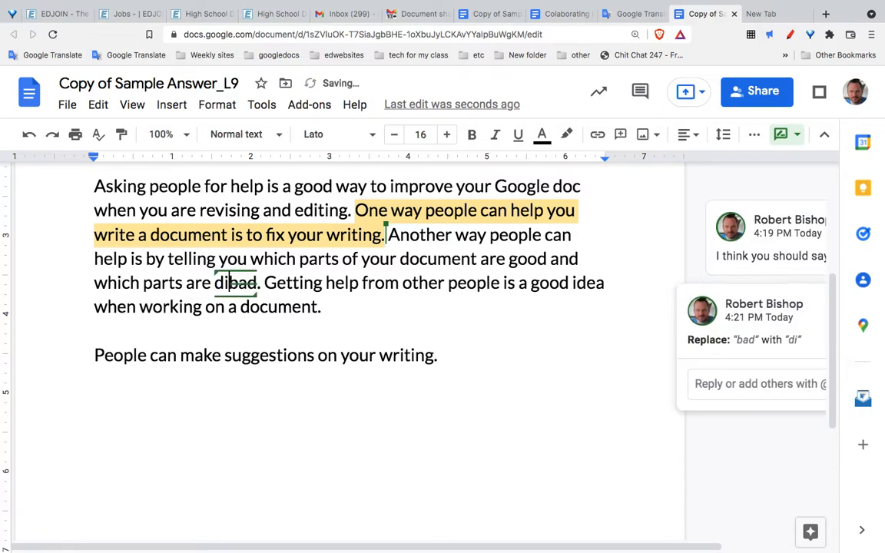
{"action": "type", "text": "icult t"}
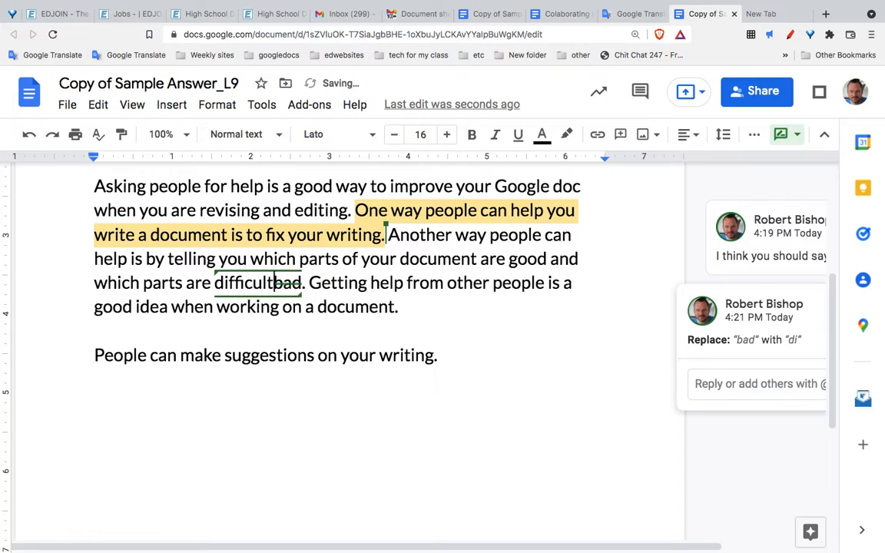
{"action": "type", "text": "o under"}
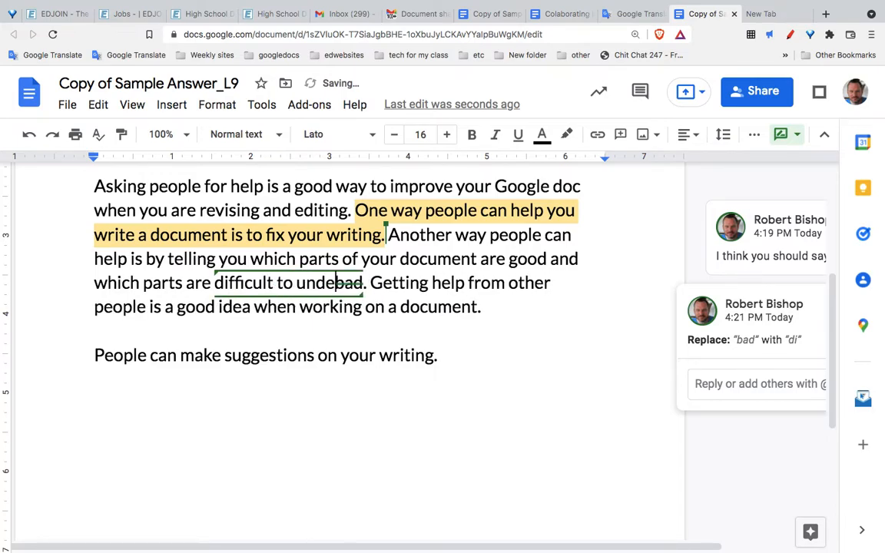
{"action": "type", "text": "stand"}
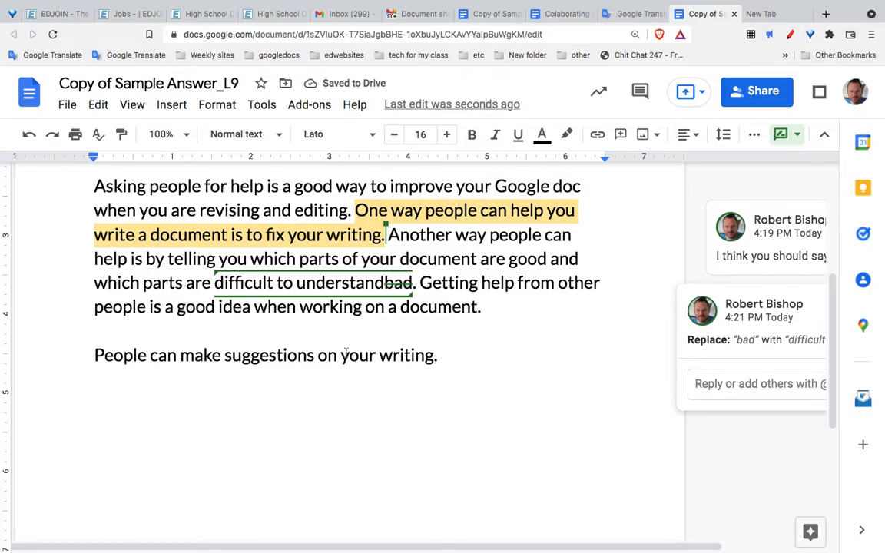
{"action": "left_click", "coordinate": [503, 343]}
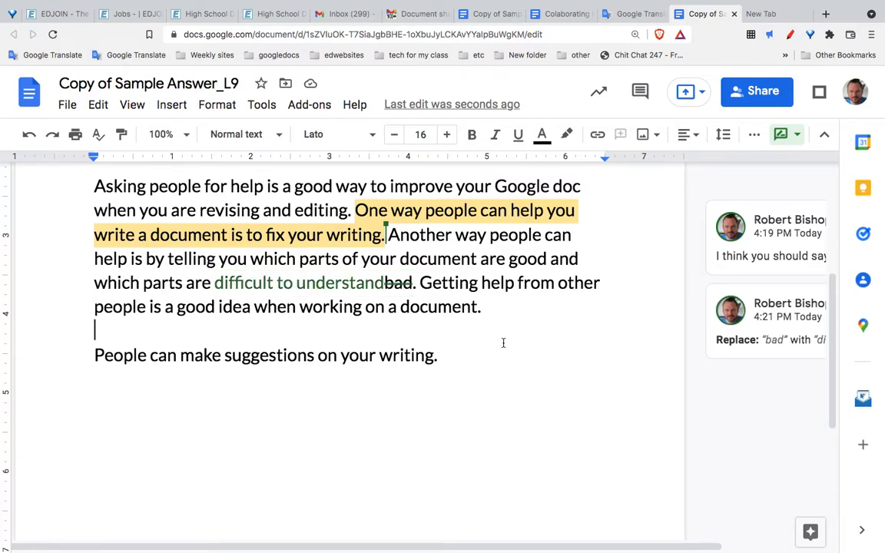
{"action": "scroll", "coordinate": [503, 342], "scroll_direction": "up", "scroll_amount": 1}
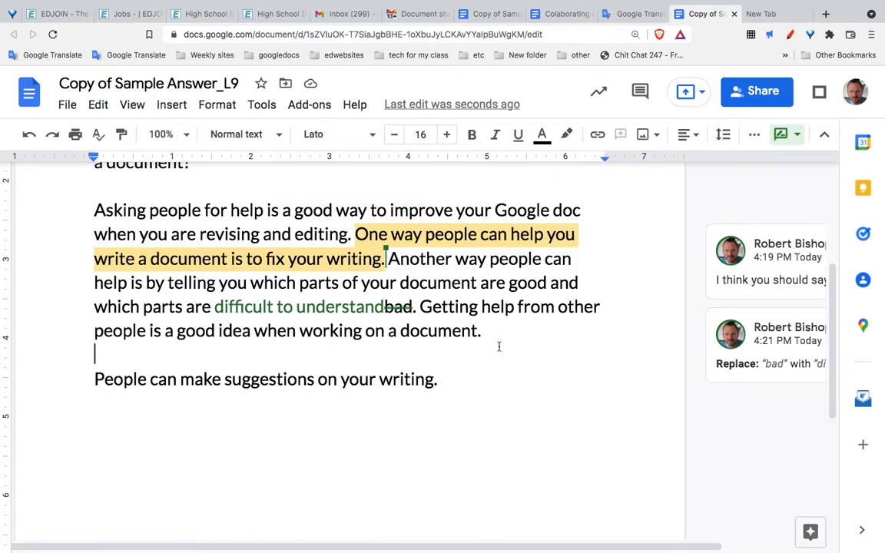
{"action": "scroll", "coordinate": [499, 347], "scroll_direction": "down", "scroll_amount": 1}
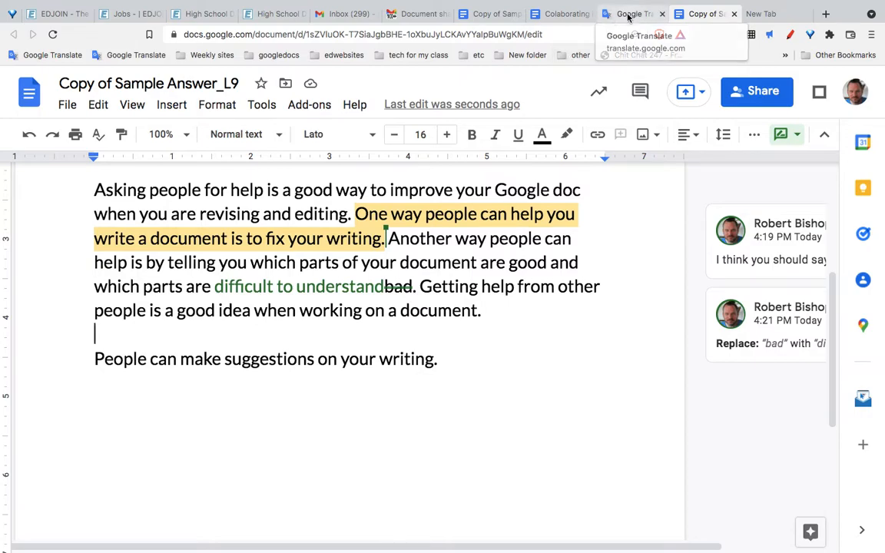
Switch to Colaborating in a Google Doc Lesson 3 and color the Spanish question about "sugerir ediciones y comentar el texto" green
{"action": "left_click", "coordinate": [561, 14]}
{"action": "scroll", "coordinate": [470, 292], "scroll_direction": "up", "scroll_amount": 5}
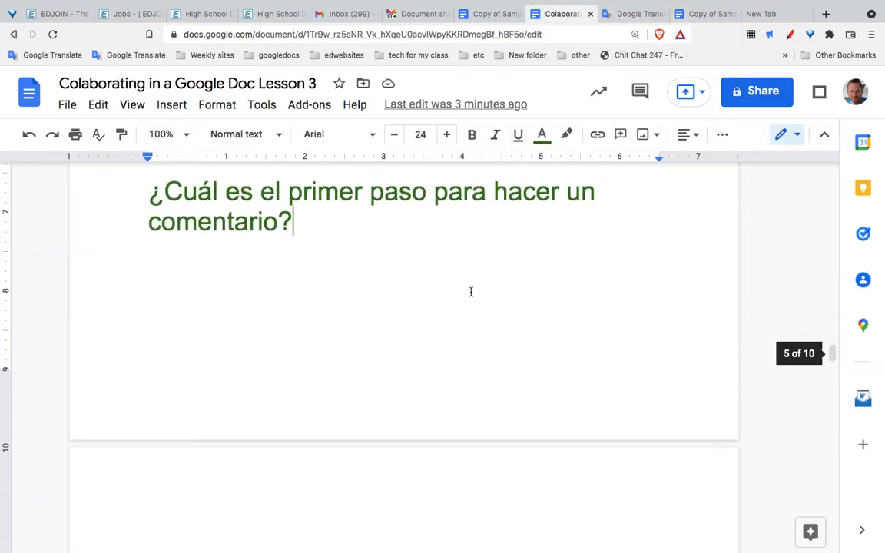
{"action": "scroll", "coordinate": [470, 292], "scroll_direction": "down", "scroll_amount": 3}
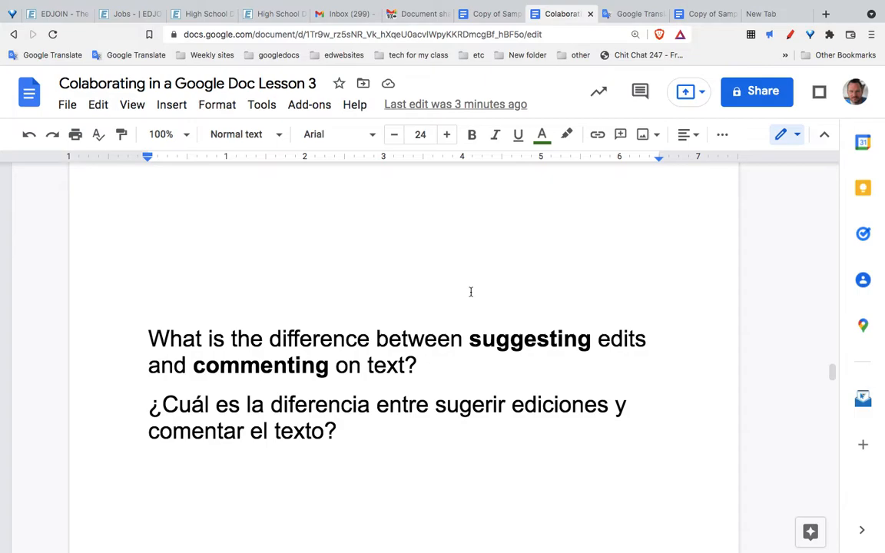
{"action": "left_click_drag", "start_coordinate": [149, 292], "coordinate": [248, 296]}
{"action": "left_click", "coordinate": [161, 360]}
{"action": "left_click_drag", "start_coordinate": [149, 360], "coordinate": [360, 397]}
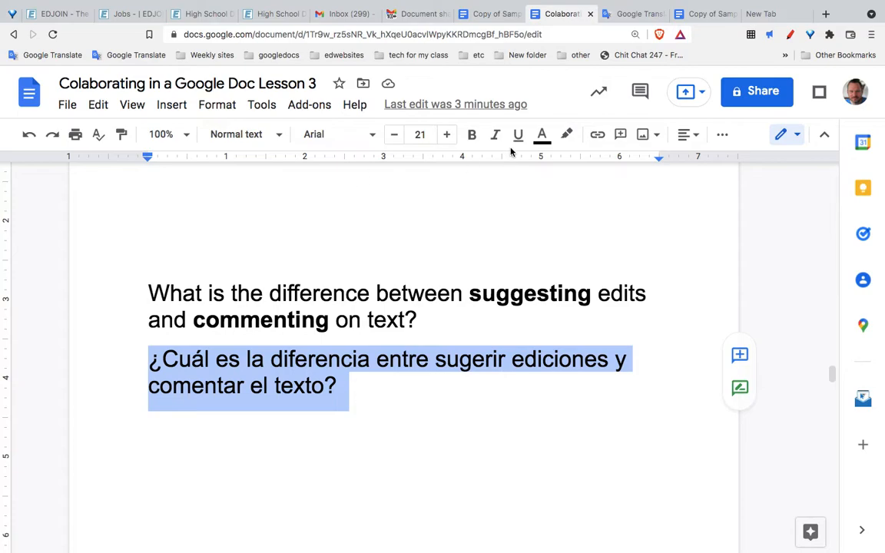
{"action": "left_click", "coordinate": [542, 137]}
{"action": "left_click", "coordinate": [619, 304]}
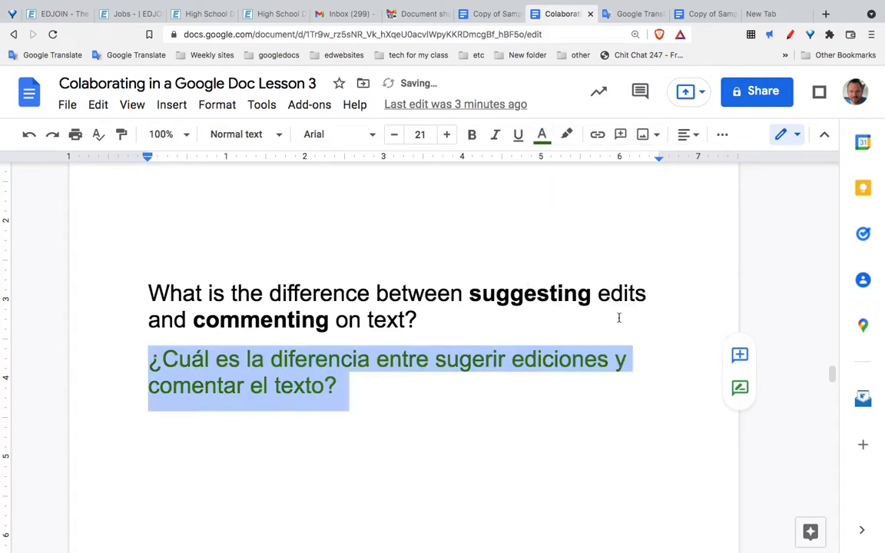
{"action": "left_click", "coordinate": [416, 411]}
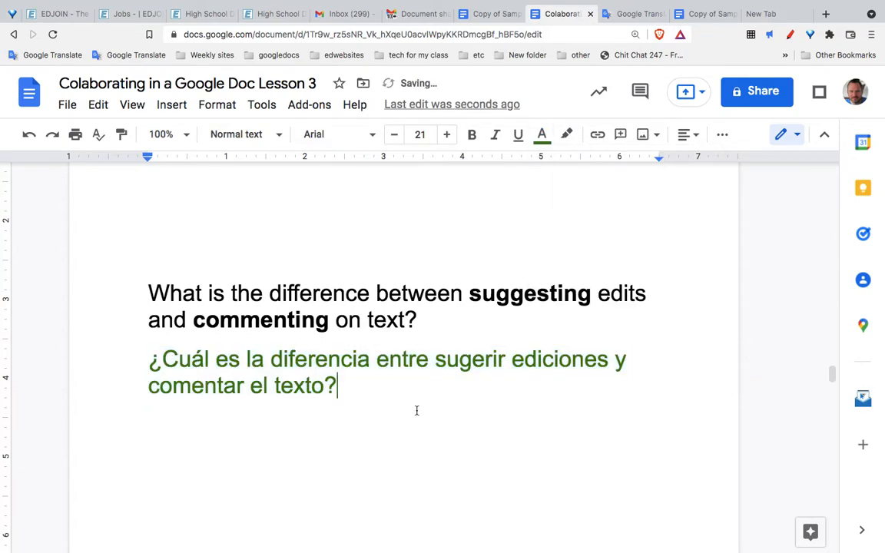
{"action": "scroll", "coordinate": [417, 411], "scroll_direction": "down", "scroll_amount": 1}
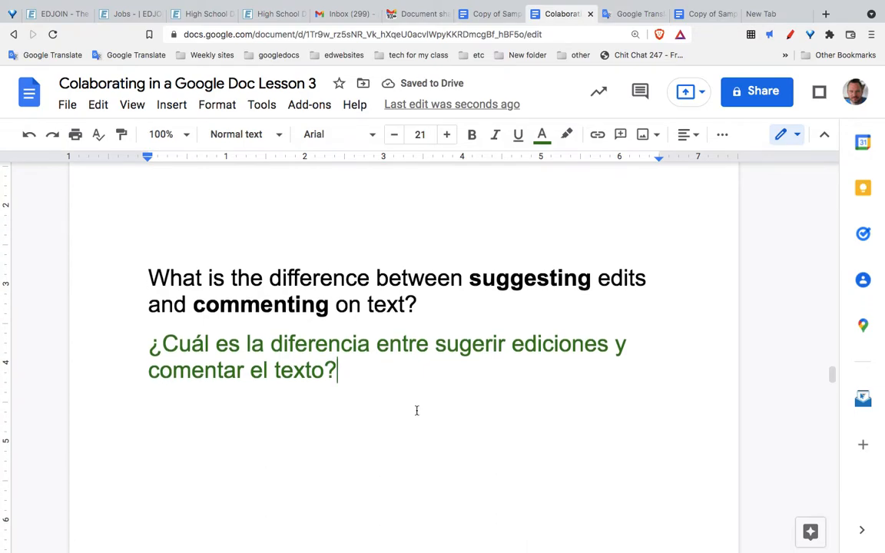
{"action": "scroll", "coordinate": [417, 411], "scroll_direction": "down", "scroll_amount": 1}
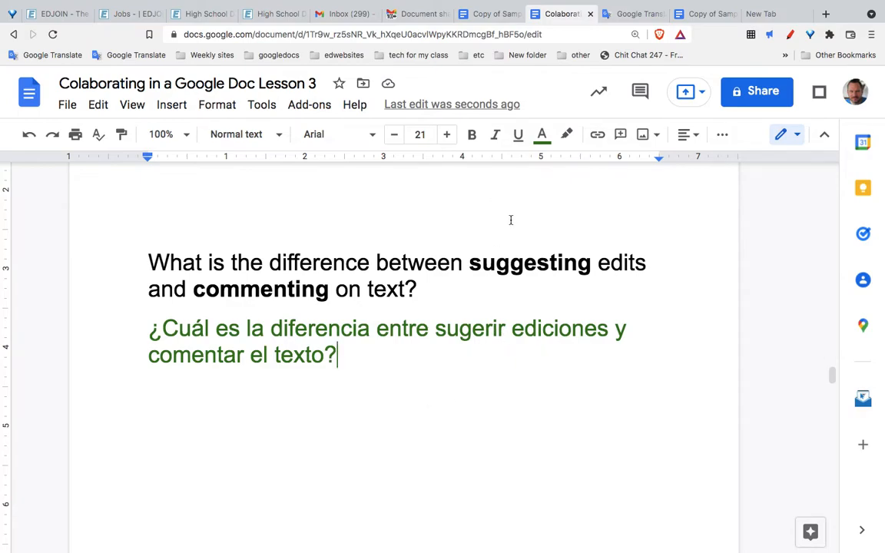
Switch to Copy of Sample Answer_L9 and extend the commented sentence after "fix your writing" with "by editing spelling"
{"action": "left_click", "coordinate": [492, 18]}
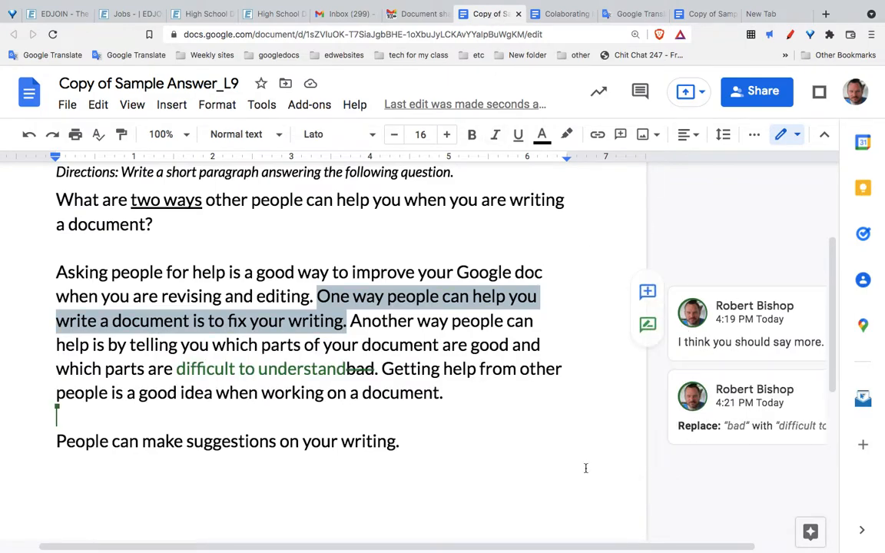
{"action": "scroll", "coordinate": [584, 468], "scroll_direction": "up", "scroll_amount": 3}
{"action": "scroll", "coordinate": [585, 468], "scroll_direction": "down", "scroll_amount": 5}
{"action": "scroll", "coordinate": [586, 468], "scroll_direction": "up", "scroll_amount": 2}
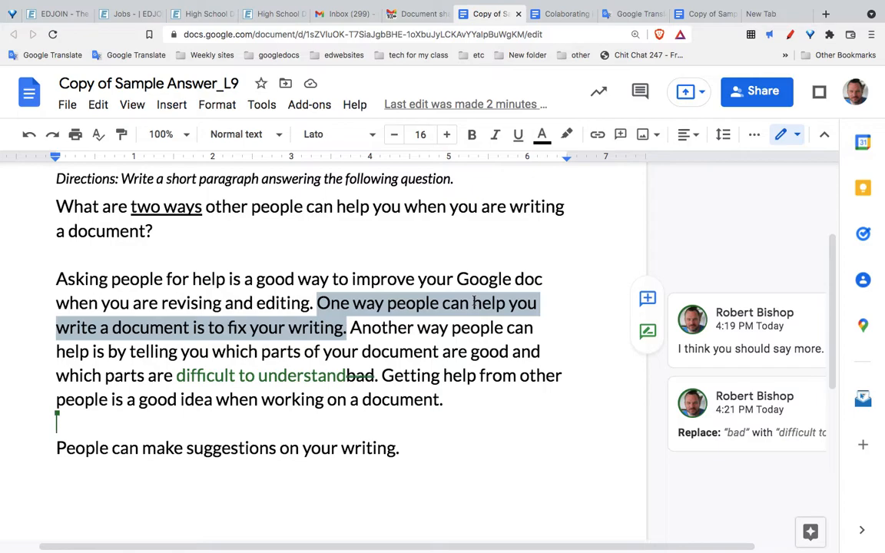
{"action": "scroll", "coordinate": [474, 302], "scroll_direction": "down", "scroll_amount": 1}
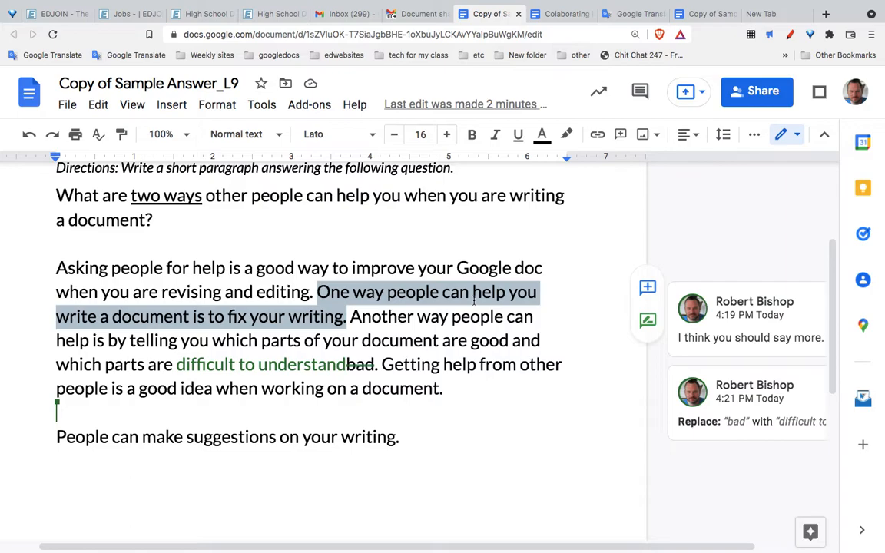
{"action": "left_click", "coordinate": [345, 323]}
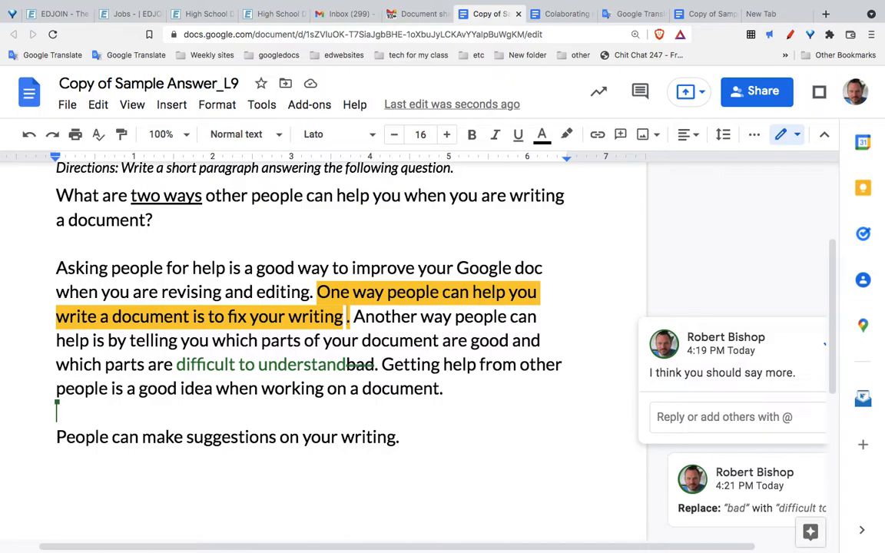
{"action": "type", "text": "by"}
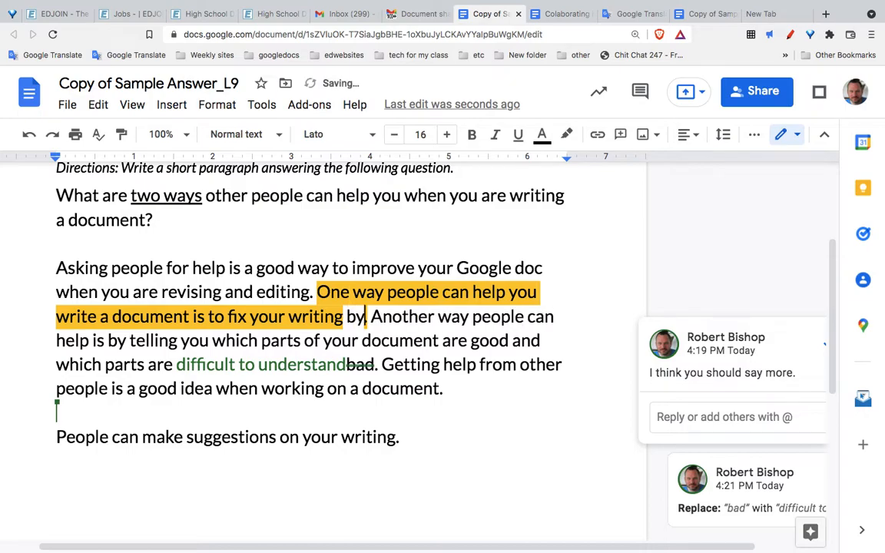
{"action": "type", "text": " e"}
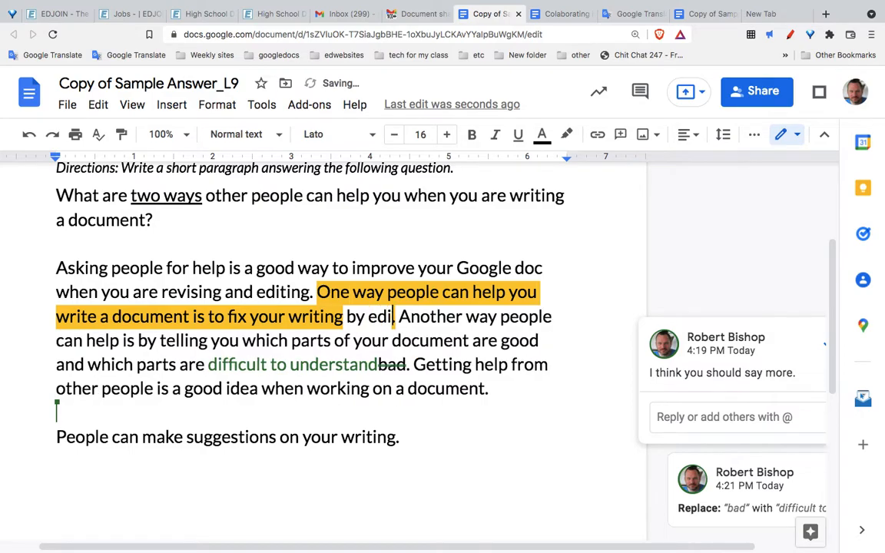
{"action": "type", "text": "diting"}
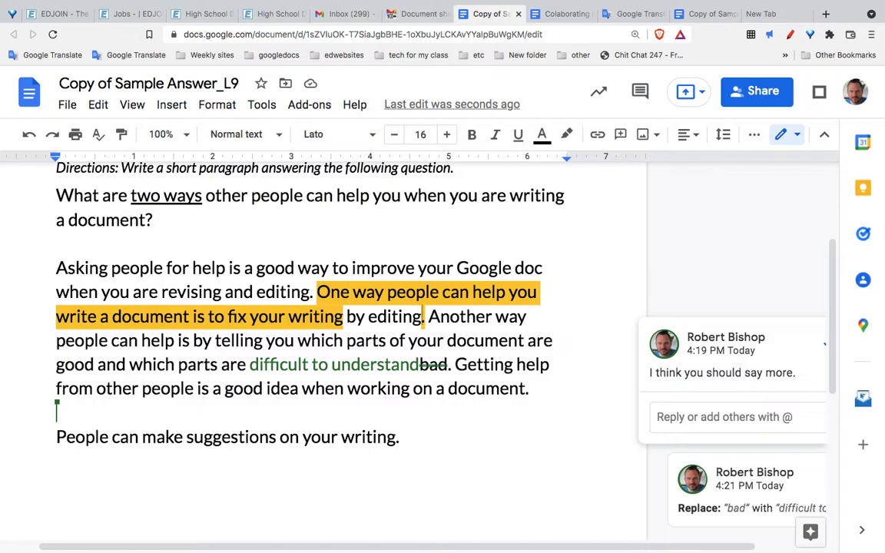
{"action": "type", "text": "spell"}
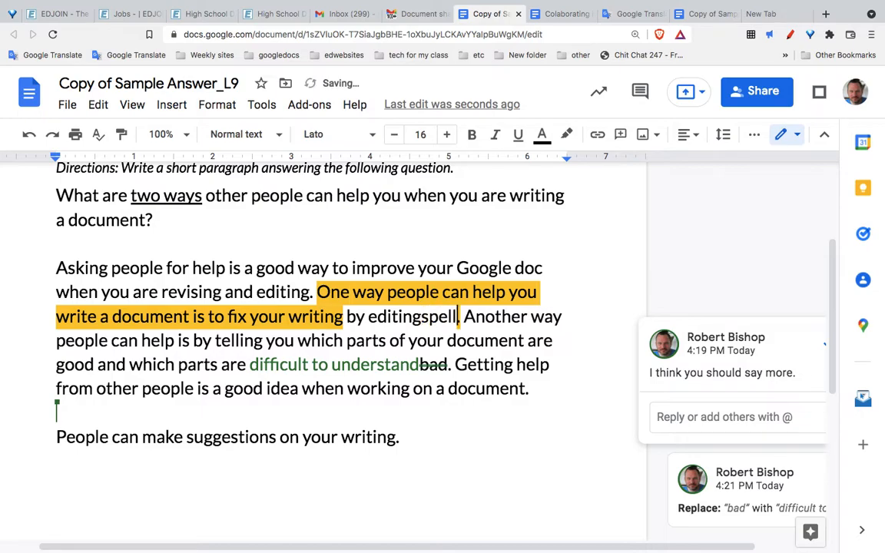
{"action": "type", "text": "ing"}
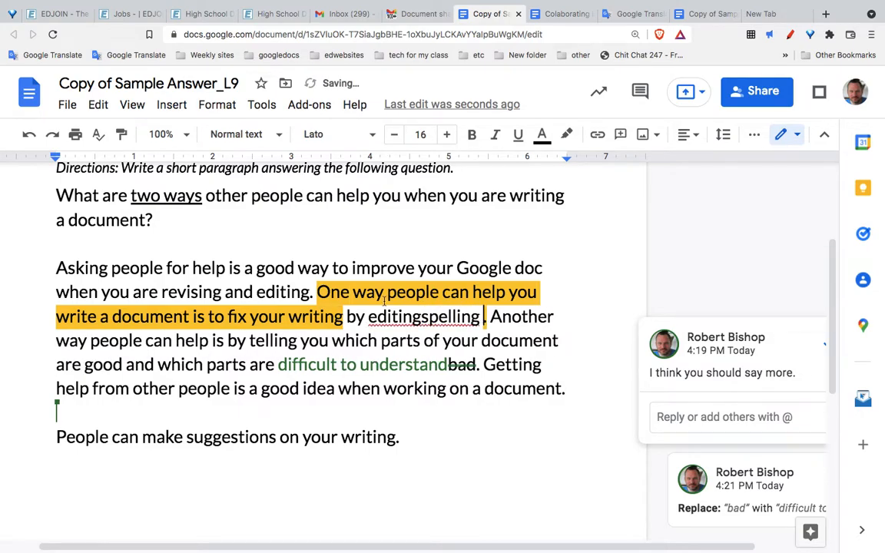
Separate "editing" and "spelling" with a space and add "and grammar mistakes" before the sentence's period
{"action": "left_click", "coordinate": [425, 316]}
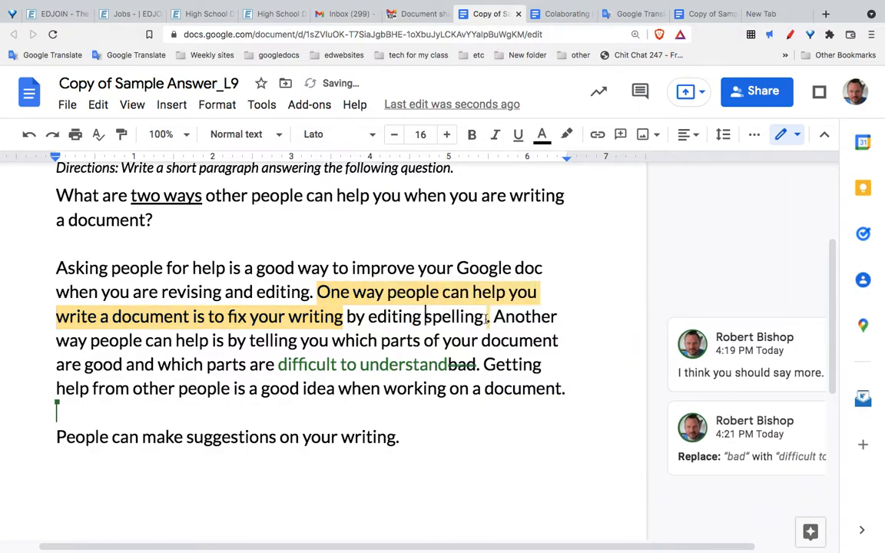
{"action": "left_click", "coordinate": [487, 318]}
{"action": "type", "text": "and grammar."}
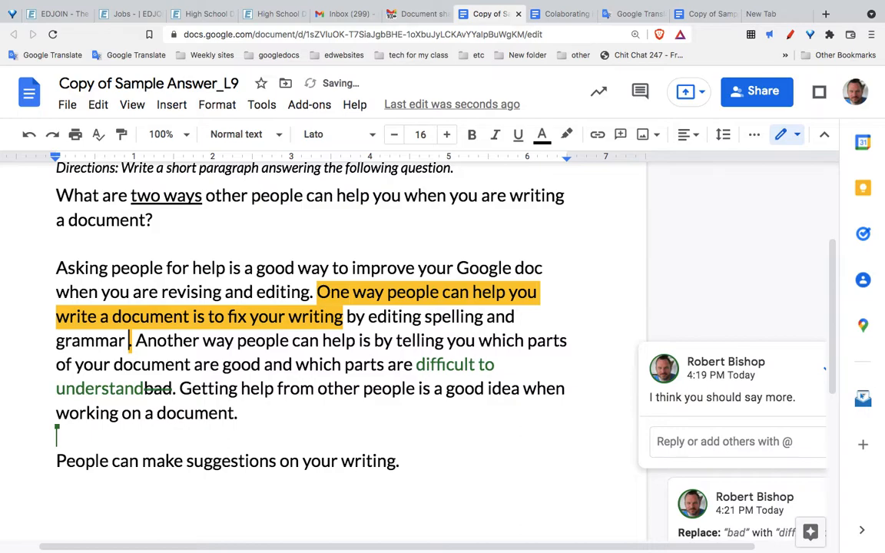
{"action": "type", "text": "mistakes"}
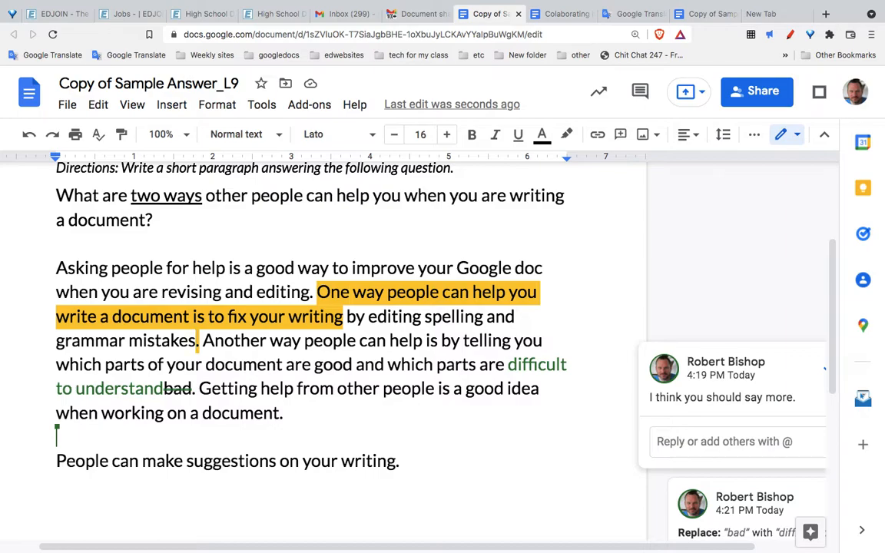
Switch to Colaborating in a Google Doc Lesson 3 and color the Spanish text "Cuándo debe resolver un comentario?" green
{"action": "left_click", "coordinate": [561, 14]}
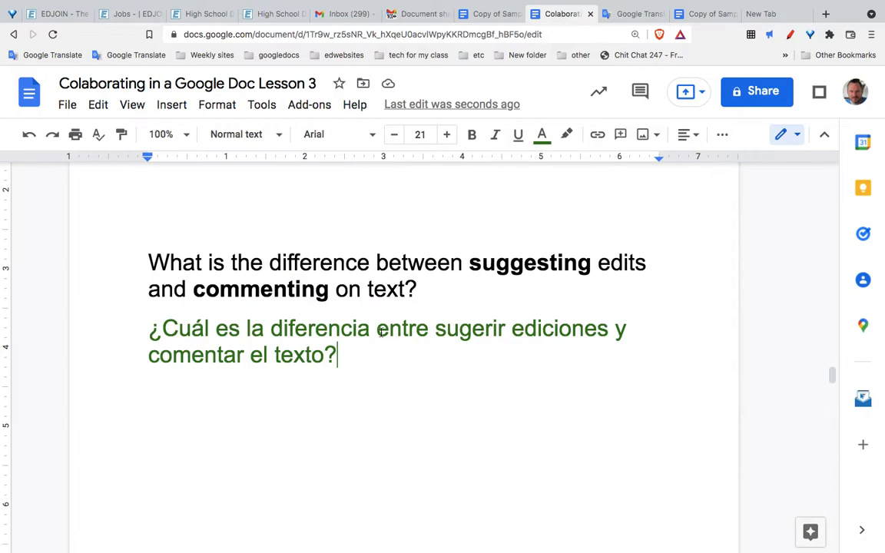
{"action": "scroll", "coordinate": [375, 415], "scroll_direction": "down", "scroll_amount": 5}
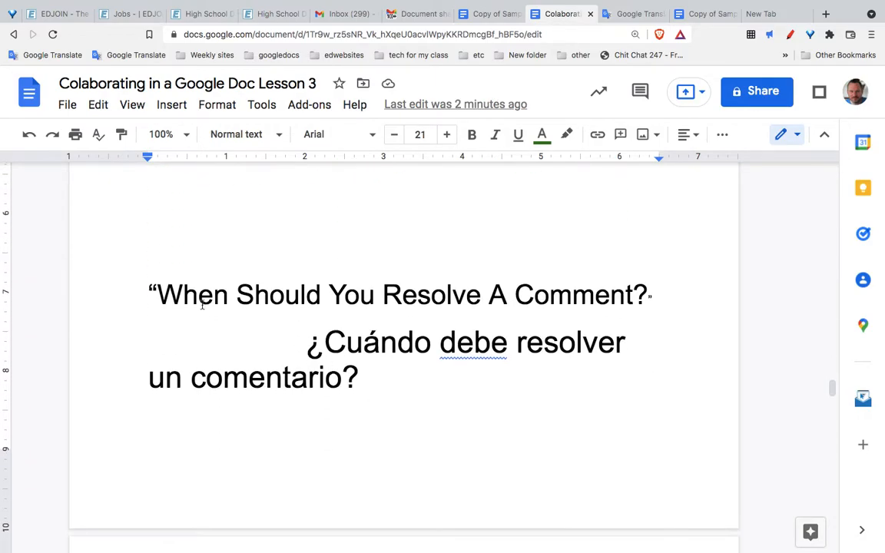
{"action": "left_click_drag", "start_coordinate": [158, 295], "coordinate": [625, 294]}
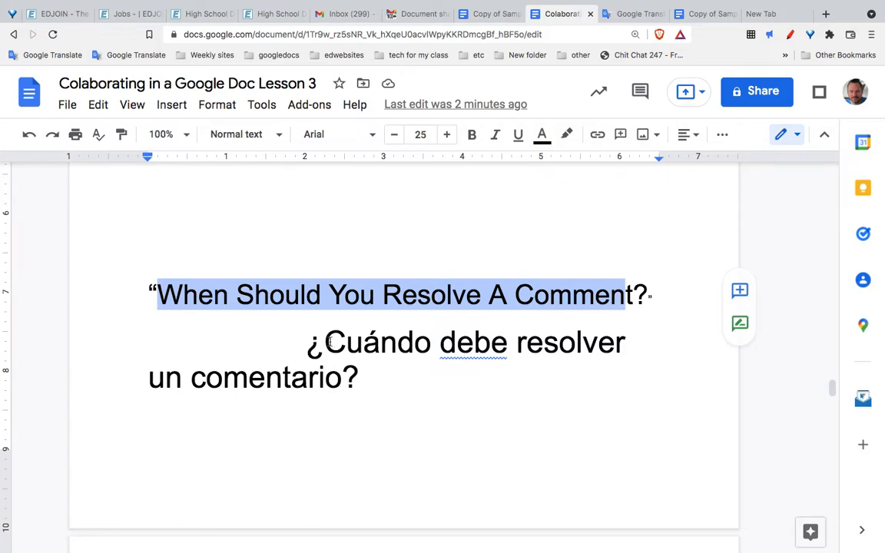
{"action": "left_click_drag", "start_coordinate": [329, 342], "coordinate": [355, 380]}
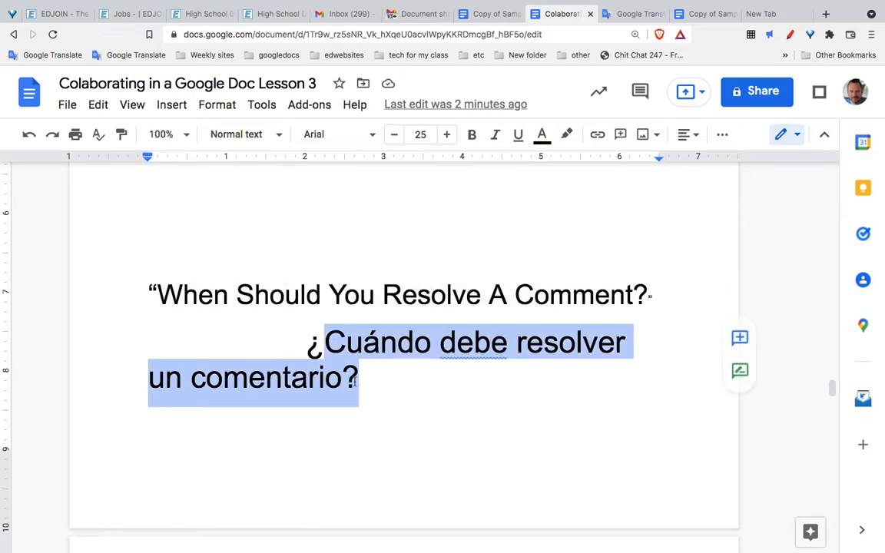
{"action": "left_click", "coordinate": [542, 134]}
{"action": "left_click", "coordinate": [616, 300]}
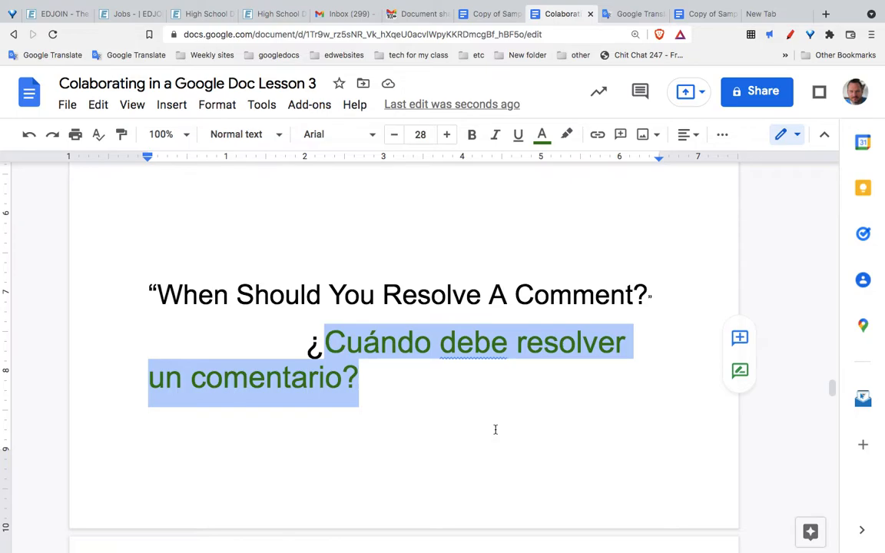
{"action": "scroll", "coordinate": [495, 430], "scroll_direction": "down", "scroll_amount": 2}
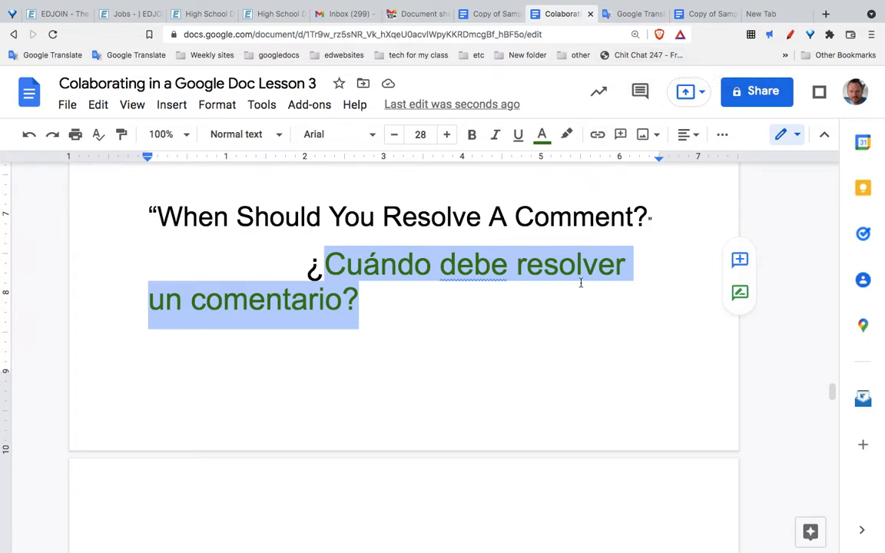
Switch to Copy of Sample Answer_L9 and examine the "I think you should say more." comment and the suggestion to replace "bad"
{"action": "left_click", "coordinate": [489, 14]}
{"action": "left_click", "coordinate": [518, 418]}
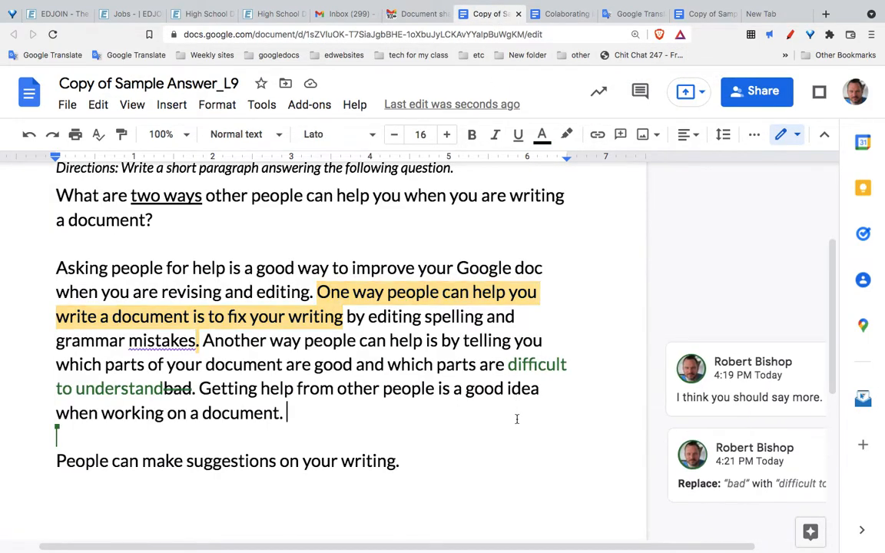
{"action": "left_click", "coordinate": [530, 368]}
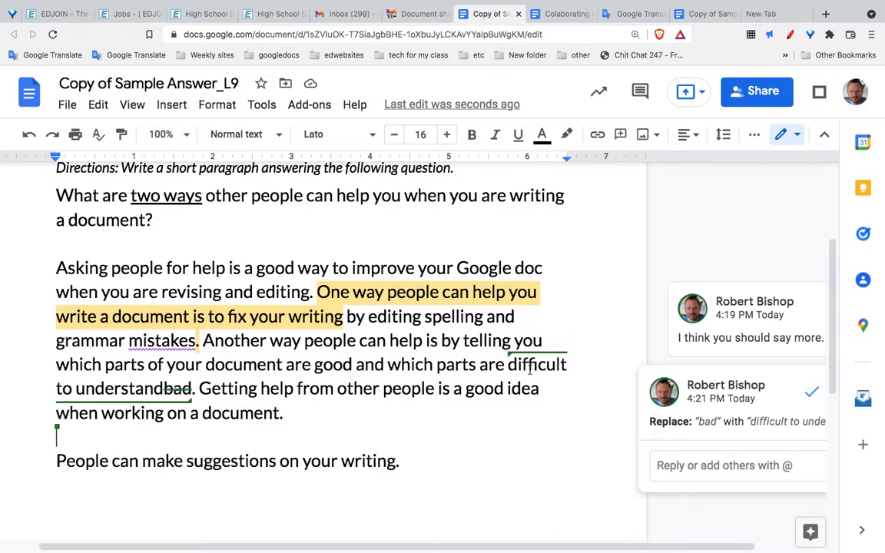
{"action": "left_click", "coordinate": [816, 311]}
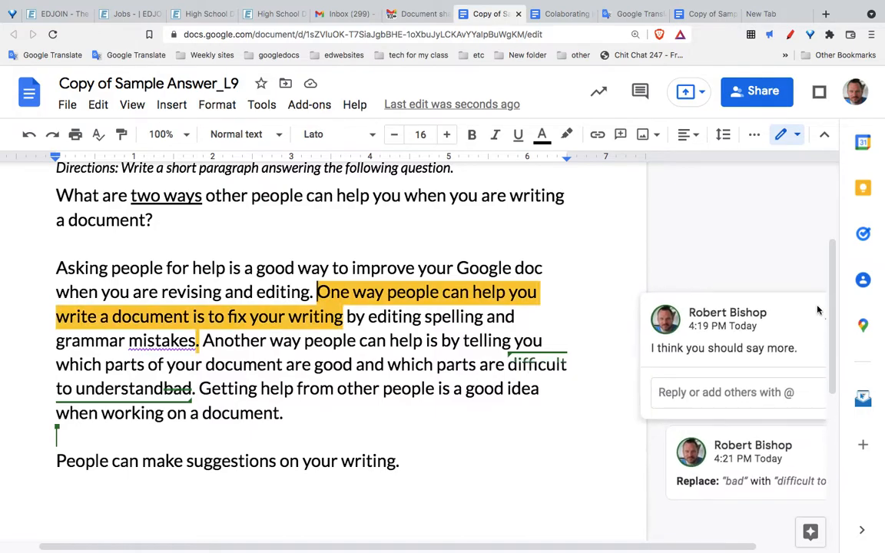
{"action": "left_click", "coordinate": [735, 464]}
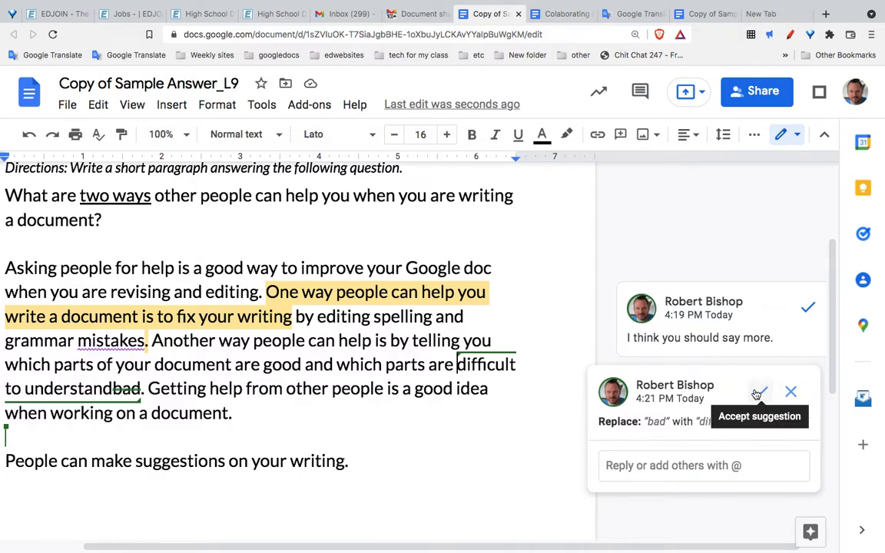
{"action": "scroll", "coordinate": [478, 403], "scroll_direction": "left", "scroll_amount": 2}
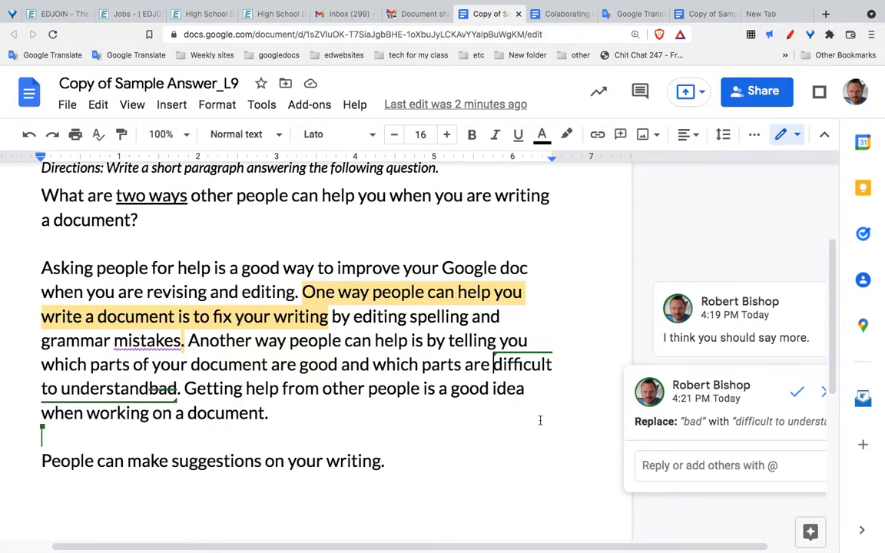
Accept the suggestion replacing "bad" with "difficult to understand", and undo the acceptance
{"action": "left_click", "coordinate": [799, 392]}
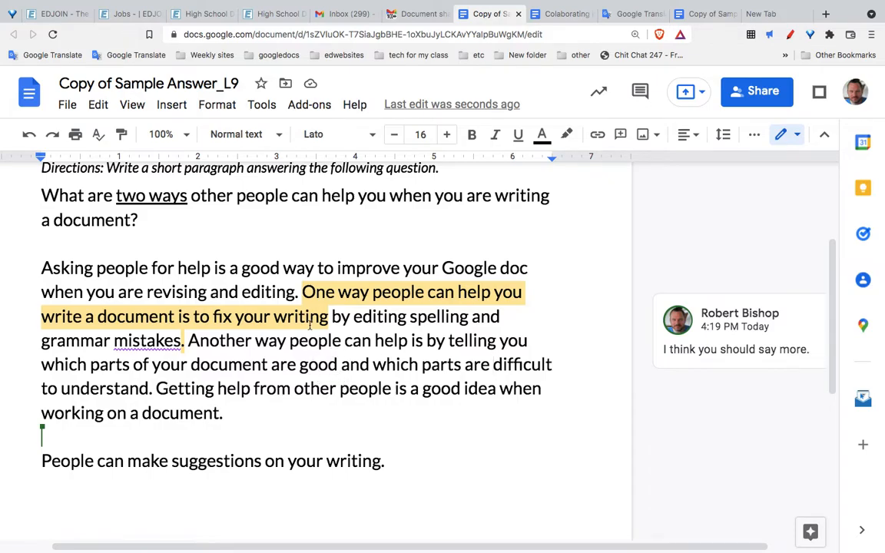
{"action": "key", "text": "super+z"}
{"action": "scroll", "coordinate": [500, 387], "scroll_direction": "right", "scroll_amount": 1}
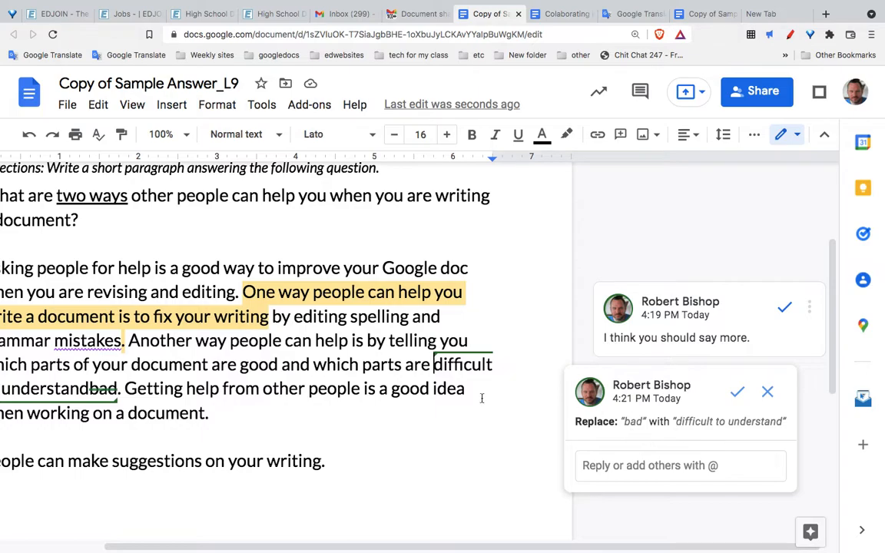
Accept the suggested "difficult to understand" wording once more and review the paragraph
{"action": "left_click", "coordinate": [738, 393]}
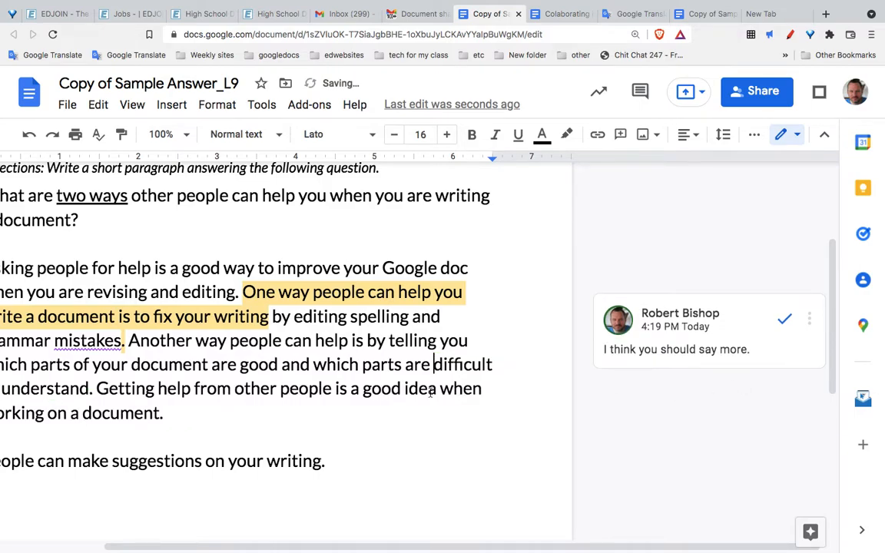
{"action": "scroll", "coordinate": [427, 393], "scroll_direction": "down", "scroll_amount": 2}
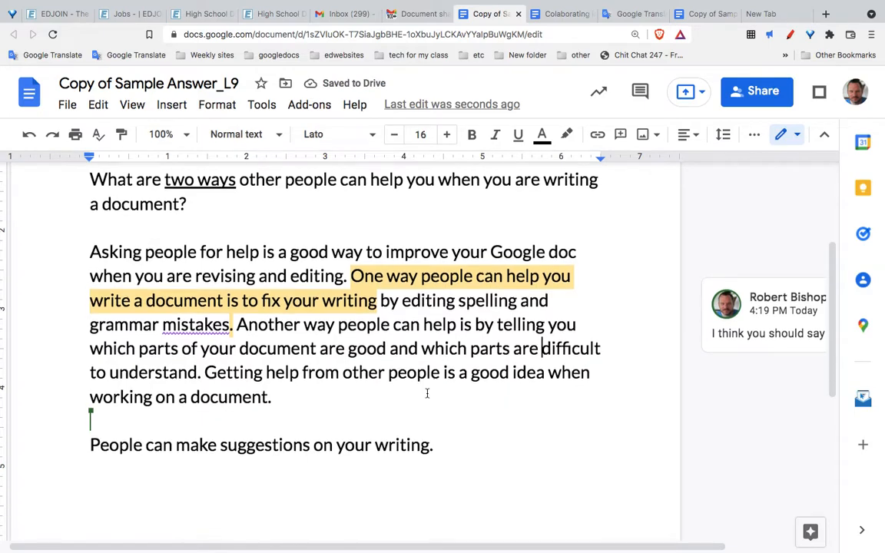
{"action": "scroll", "coordinate": [427, 394], "scroll_direction": "down", "scroll_amount": 2}
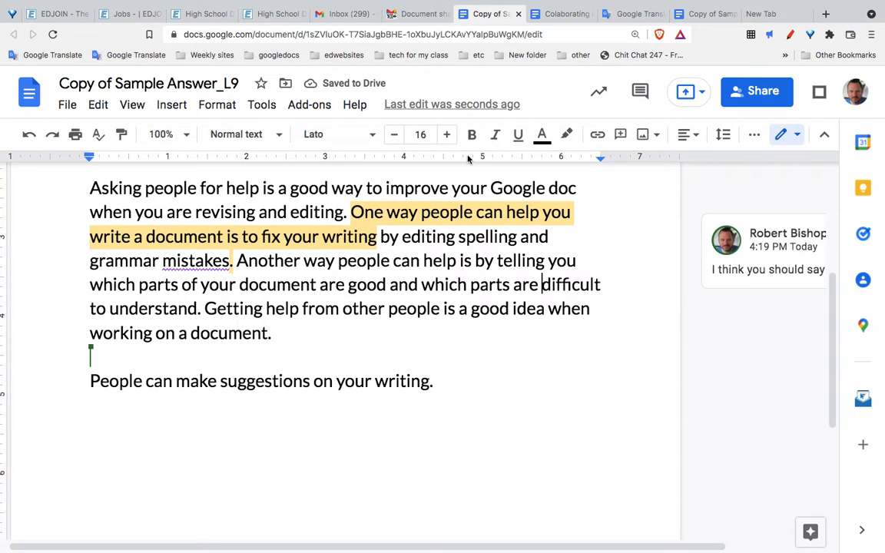
Switch to Colaborating in a Google Doc Lesson 3 and read the question about the three choices to respond to an editing suggestion
{"action": "left_click", "coordinate": [561, 13]}
{"action": "scroll", "coordinate": [433, 375], "scroll_direction": "down", "scroll_amount": 5}
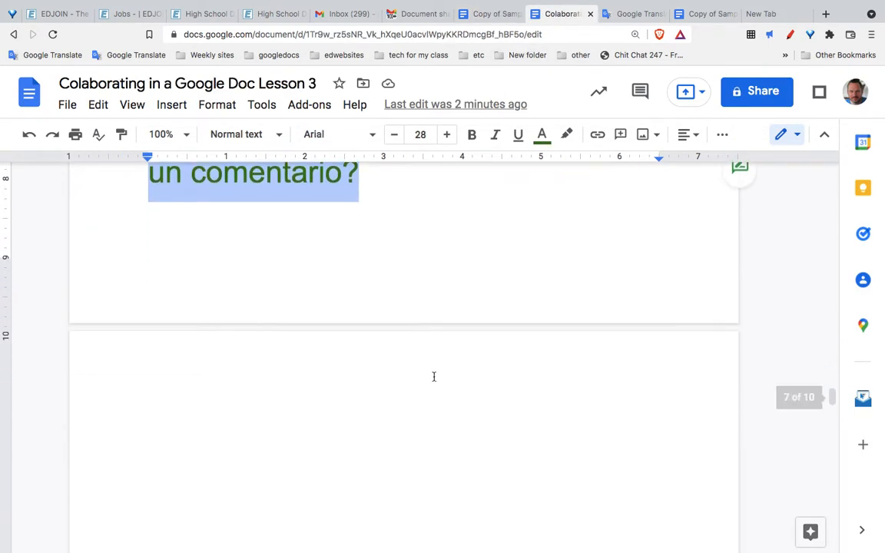
{"action": "scroll", "coordinate": [433, 376], "scroll_direction": "down", "scroll_amount": 2}
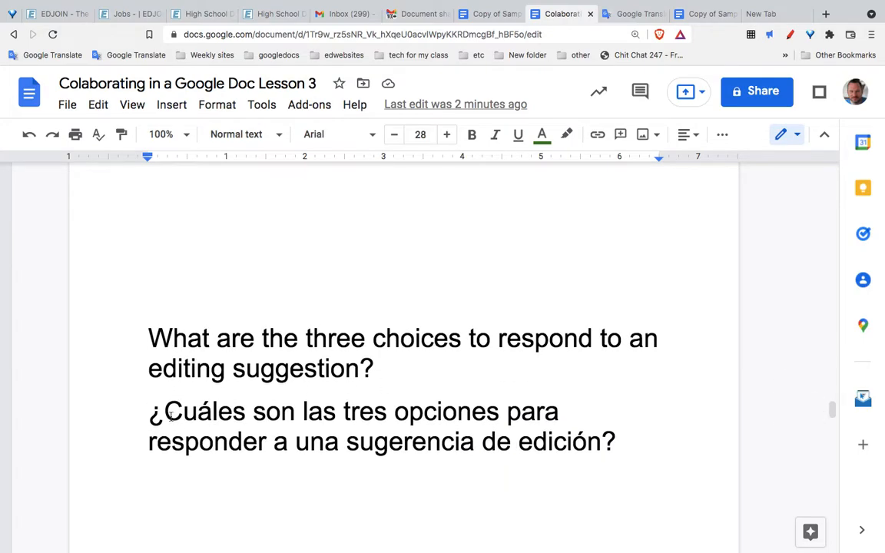
{"action": "scroll", "coordinate": [165, 410], "scroll_direction": "up", "scroll_amount": 1}
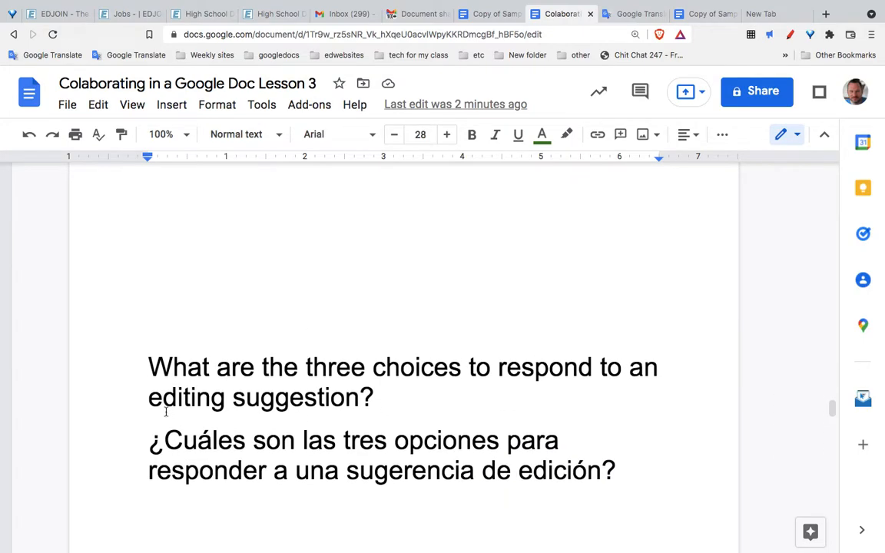
{"action": "scroll", "coordinate": [165, 411], "scroll_direction": "down", "scroll_amount": 1}
{"action": "scroll", "coordinate": [166, 411], "scroll_direction": "up", "scroll_amount": 2}
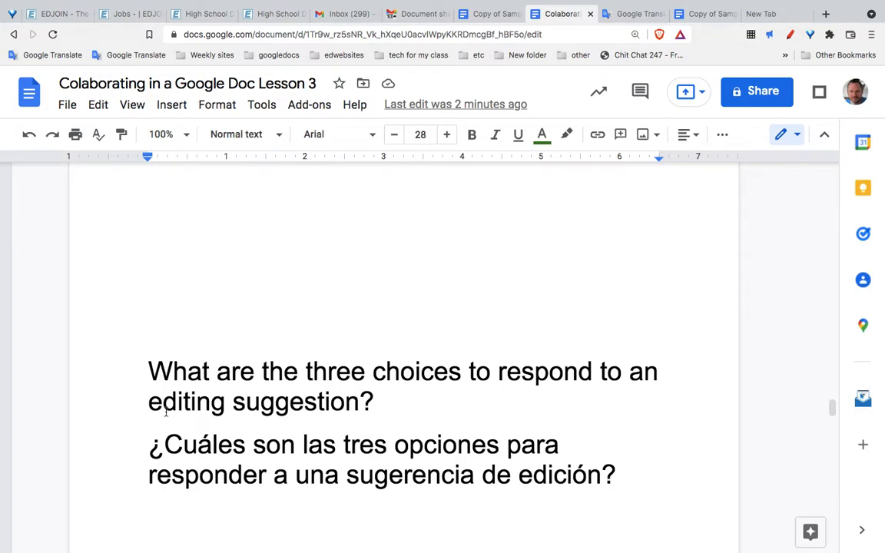
Return to Copy of Sample Answer_L9 and undo the last acceptance of the "difficult to understand" suggestion
{"action": "left_click", "coordinate": [496, 15]}
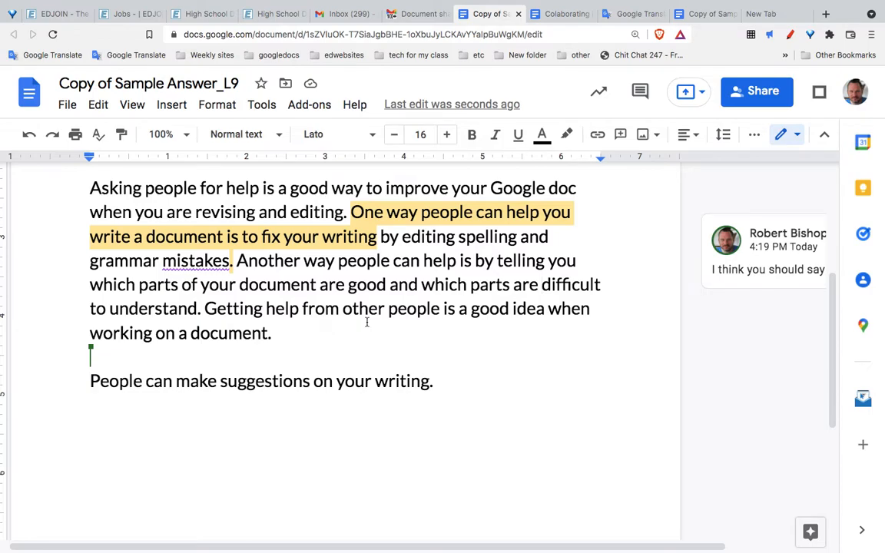
{"action": "key", "text": "super+z"}
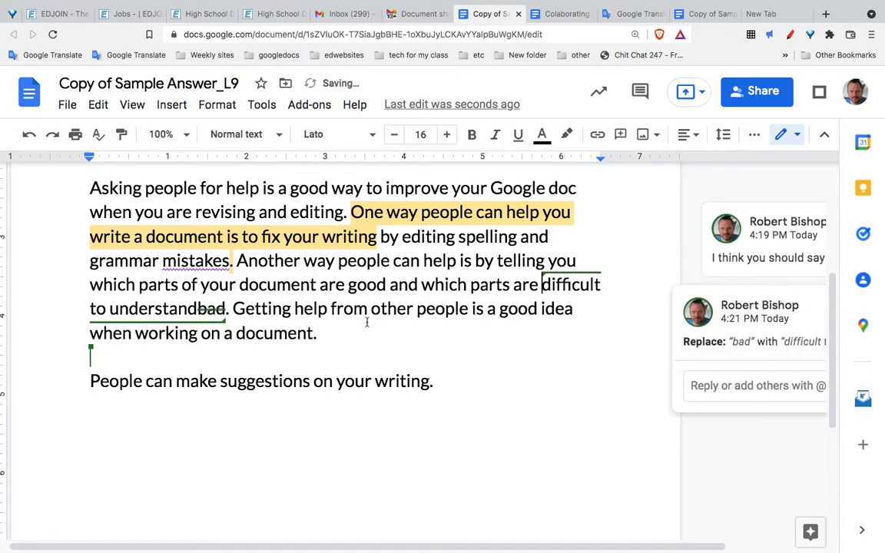
{"action": "scroll", "coordinate": [547, 381], "scroll_direction": "right", "scroll_amount": 1}
{"action": "scroll", "coordinate": [547, 381], "scroll_direction": "right", "scroll_amount": 1}
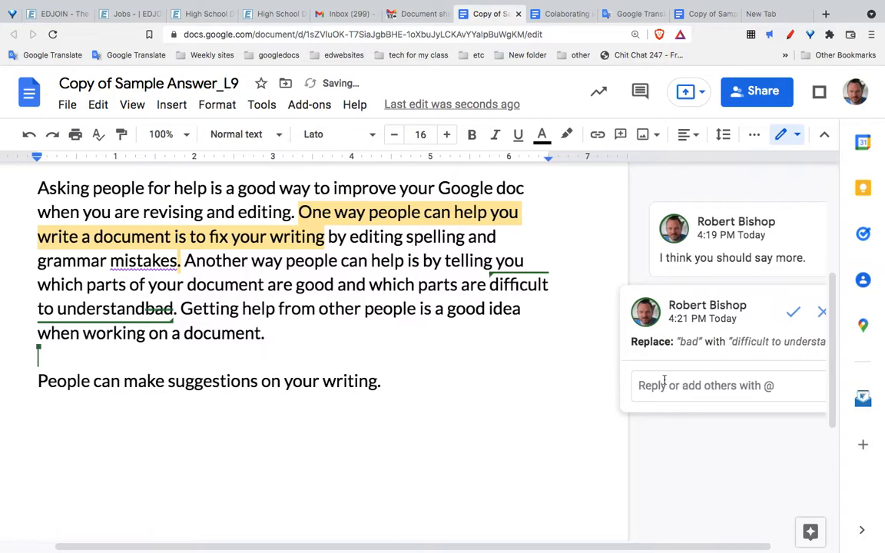
Reply "Why?" to the suggestion replacing "bad" with "difficult to understand", and accept the suggestion
{"action": "left_click", "coordinate": [677, 386]}
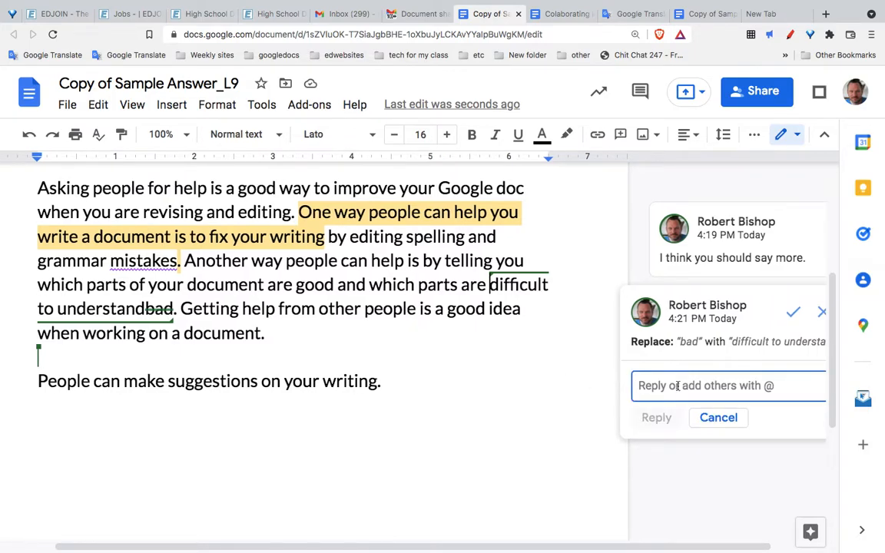
{"action": "type", "text": "Why?"}
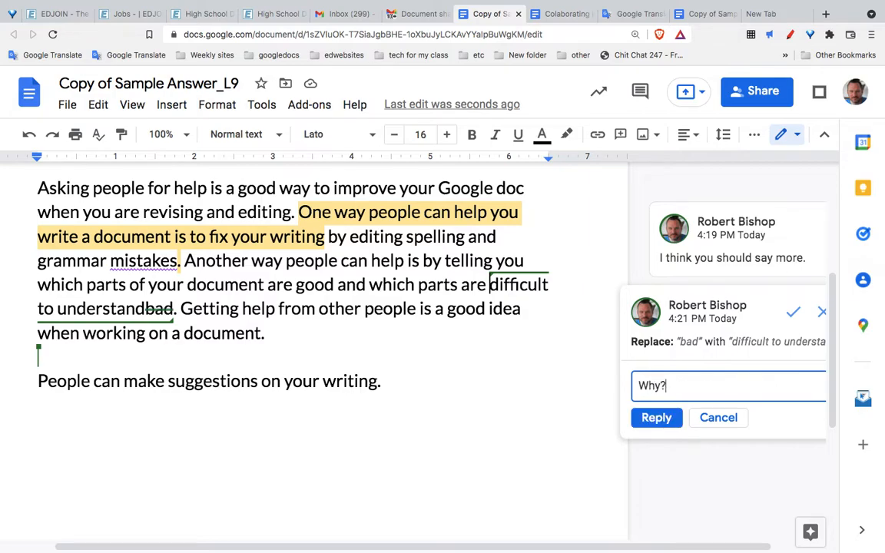
{"action": "left_click", "coordinate": [657, 417]}
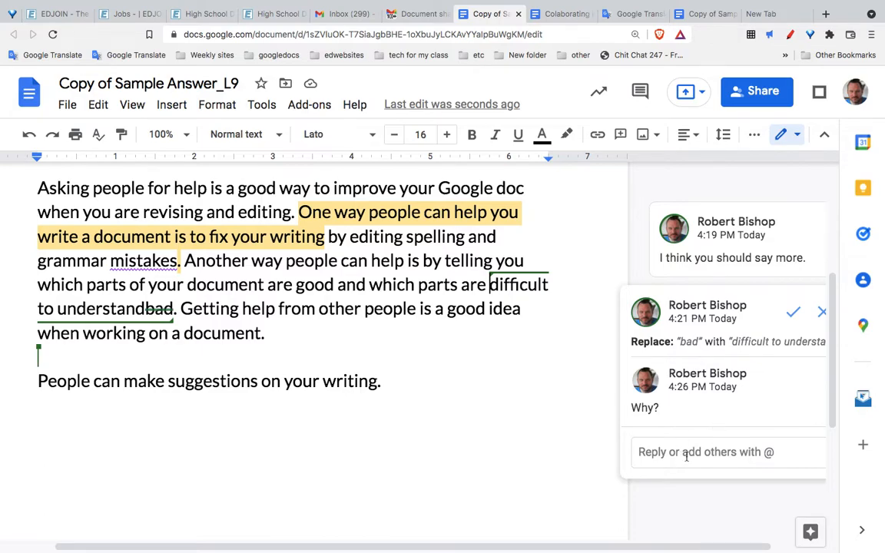
{"action": "left_click", "coordinate": [684, 457]}
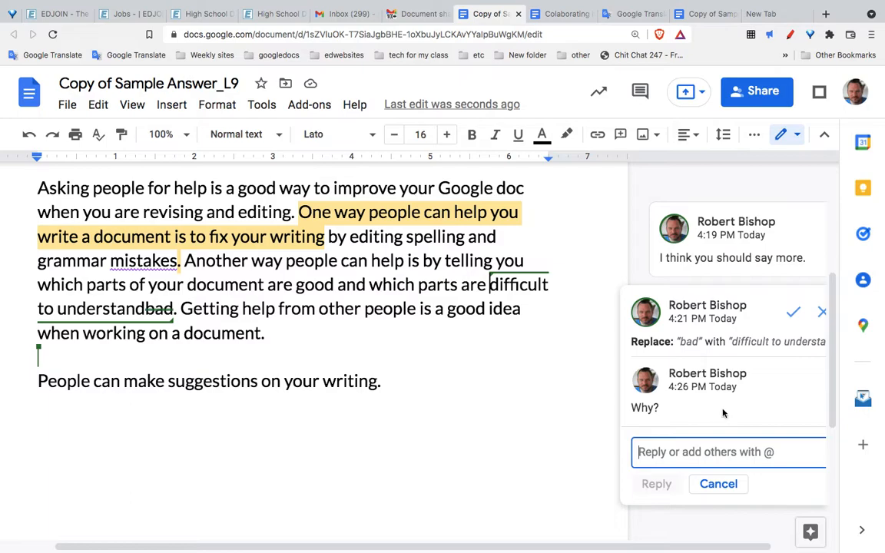
{"action": "left_click", "coordinate": [795, 314]}
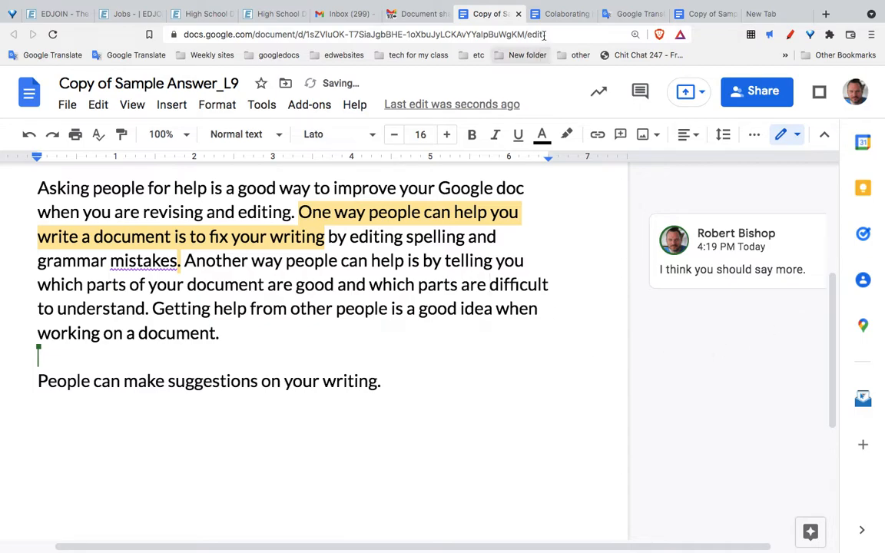
Switch to Colaborating in a Google Doc Lesson 3 and color the Spanish question "¿Cuáles son las tres opciones para responder a una sugerencia de edición?" green
{"action": "left_click", "coordinate": [556, 14]}
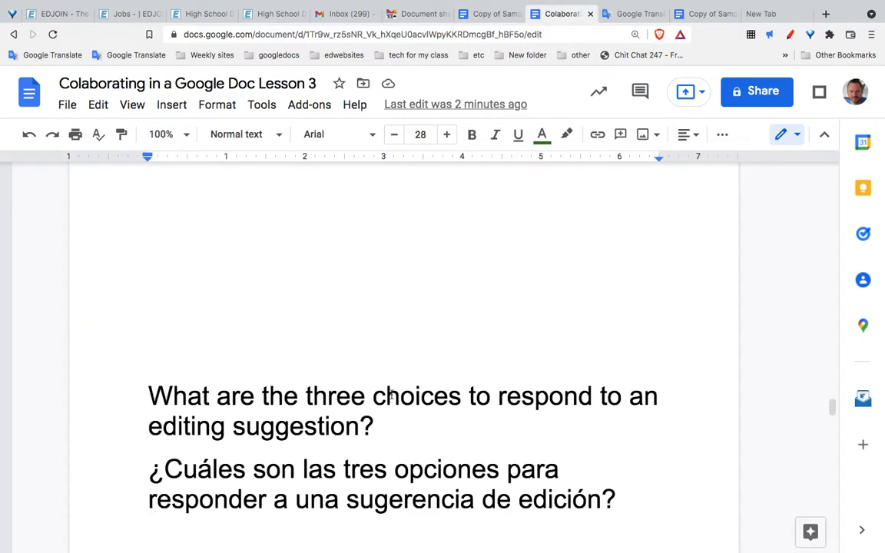
{"action": "scroll", "coordinate": [390, 394], "scroll_direction": "down", "scroll_amount": 3}
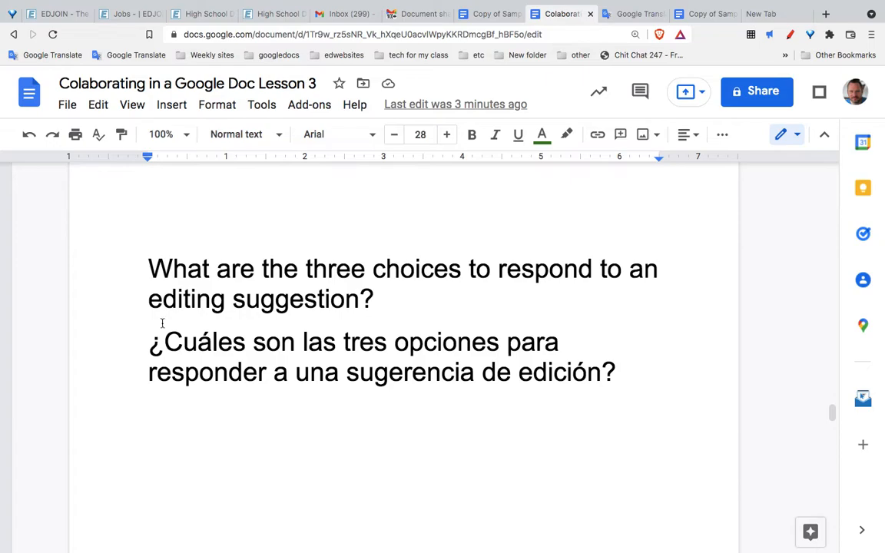
{"action": "left_click_drag", "start_coordinate": [151, 340], "coordinate": [626, 359]}
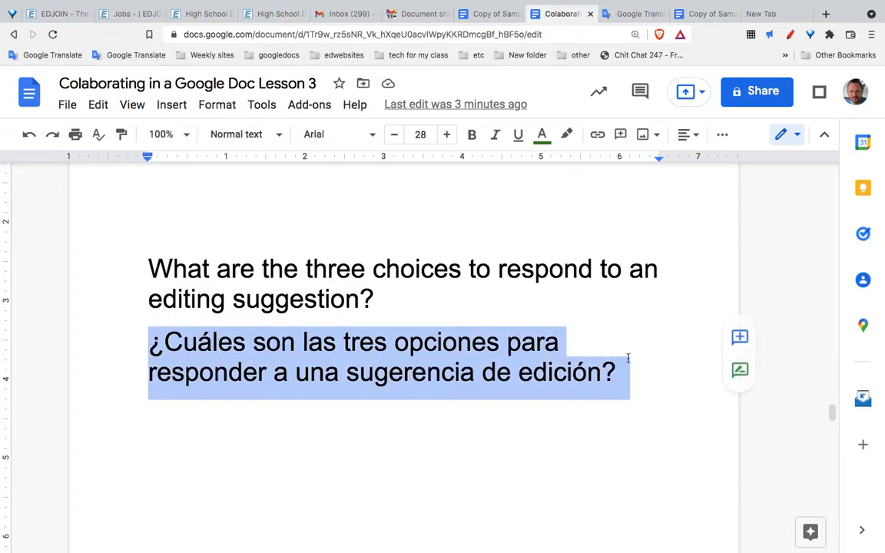
{"action": "left_click", "coordinate": [541, 135]}
{"action": "left_click", "coordinate": [610, 315]}
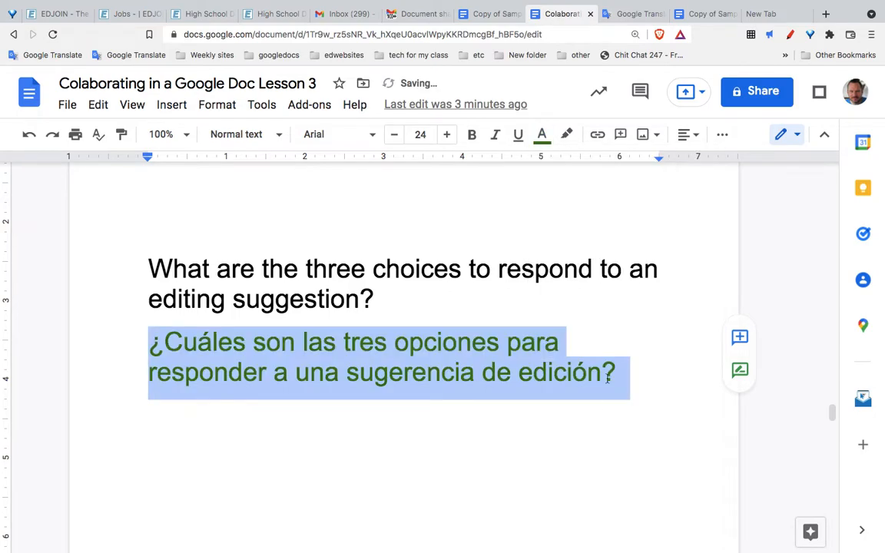
Look through the lesson's question about earlier document versions, objective 17, and the Writing Process table
{"action": "scroll", "coordinate": [592, 418], "scroll_direction": "down", "scroll_amount": 1}
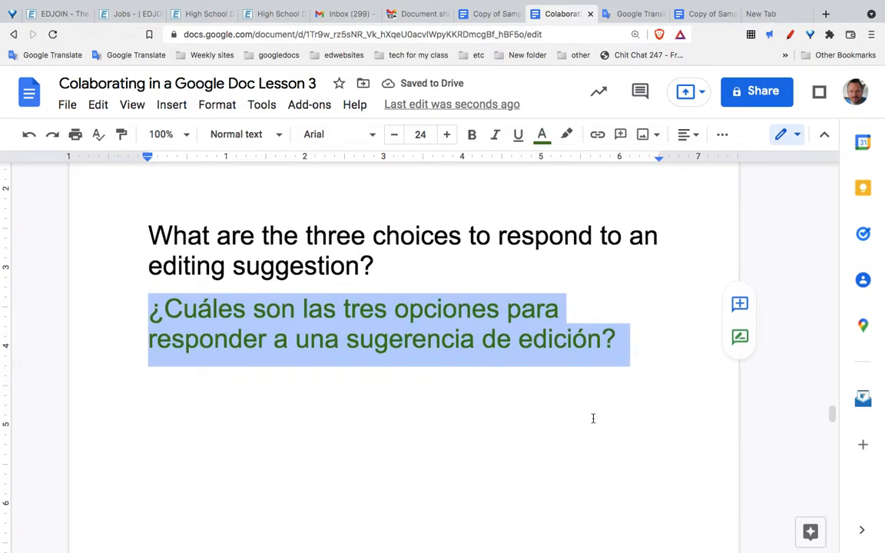
{"action": "scroll", "coordinate": [531, 418], "scroll_direction": "down", "scroll_amount": 2}
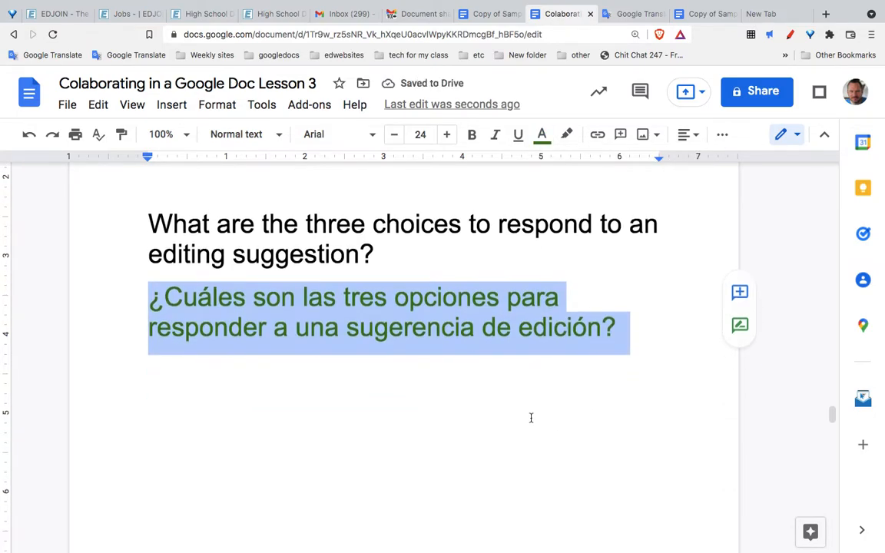
{"action": "scroll", "coordinate": [531, 418], "scroll_direction": "up", "scroll_amount": 1}
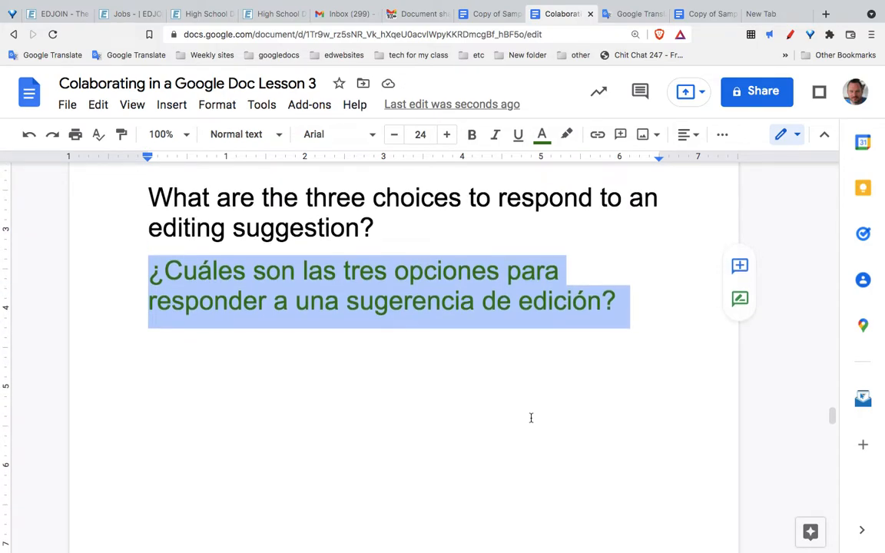
{"action": "scroll", "coordinate": [531, 418], "scroll_direction": "down", "scroll_amount": 1}
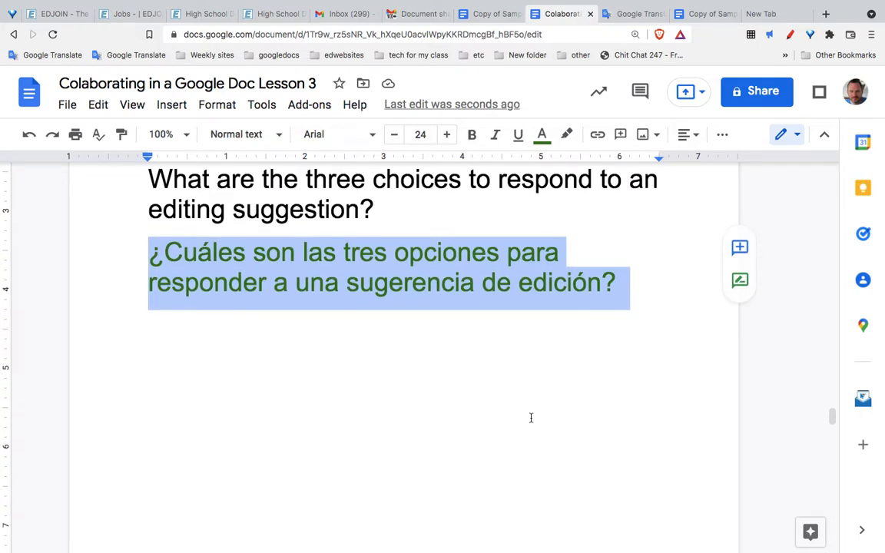
{"action": "scroll", "coordinate": [530, 418], "scroll_direction": "down", "scroll_amount": 1}
{"action": "scroll", "coordinate": [531, 418], "scroll_direction": "down", "scroll_amount": 2}
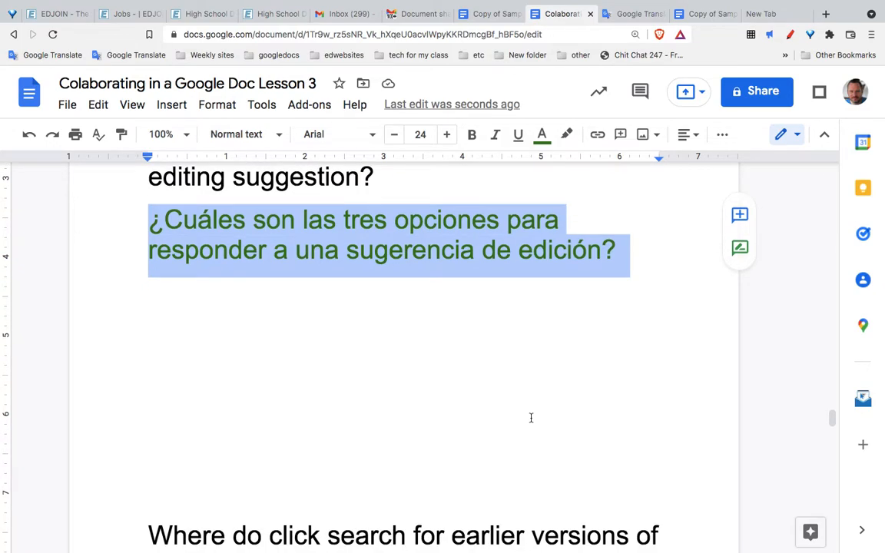
{"action": "scroll", "coordinate": [531, 418], "scroll_direction": "down", "scroll_amount": 1}
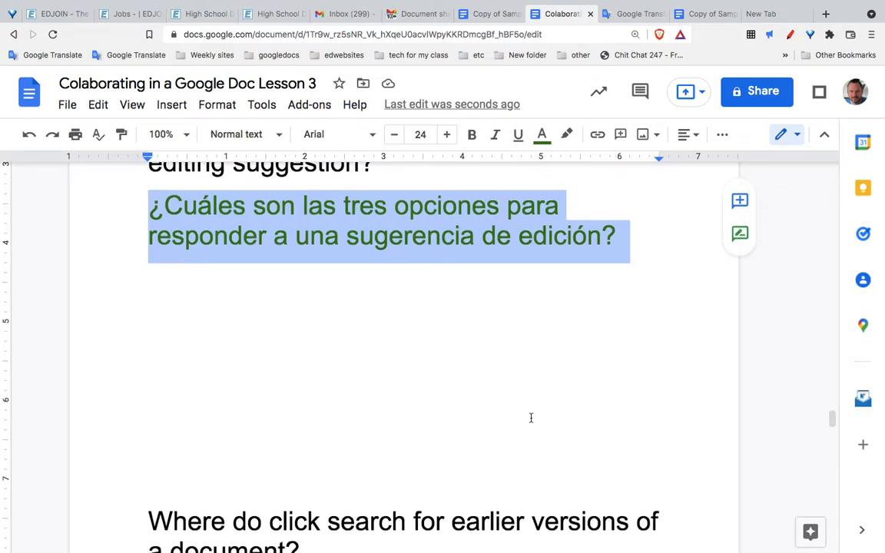
{"action": "scroll", "coordinate": [530, 418], "scroll_direction": "down", "scroll_amount": 3}
{"action": "scroll", "coordinate": [531, 418], "scroll_direction": "up", "scroll_amount": 5}
{"action": "scroll", "coordinate": [531, 418], "scroll_direction": "up", "scroll_amount": 1}
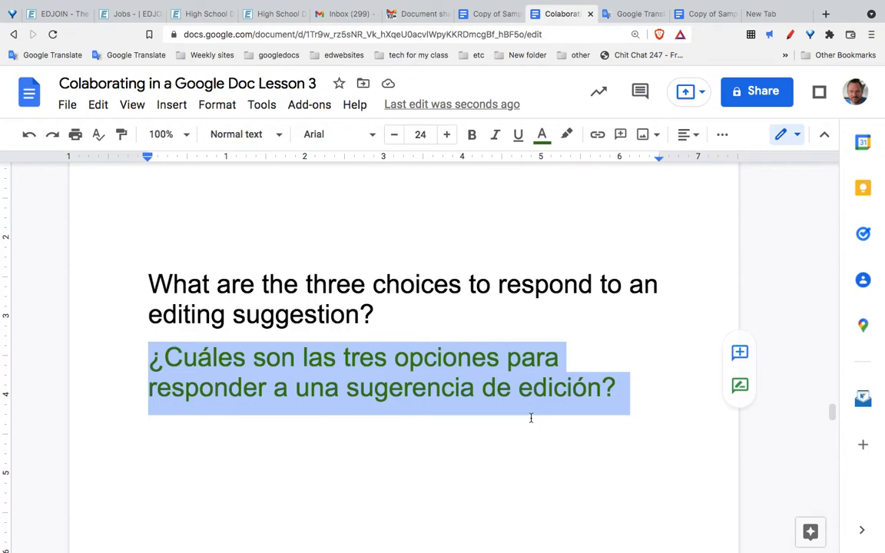
{"action": "scroll", "coordinate": [531, 418], "scroll_direction": "down", "scroll_amount": 10}
{"action": "scroll", "coordinate": [530, 418], "scroll_direction": "up", "scroll_amount": 15}
{"action": "scroll", "coordinate": [530, 418], "scroll_direction": "up", "scroll_amount": 20}
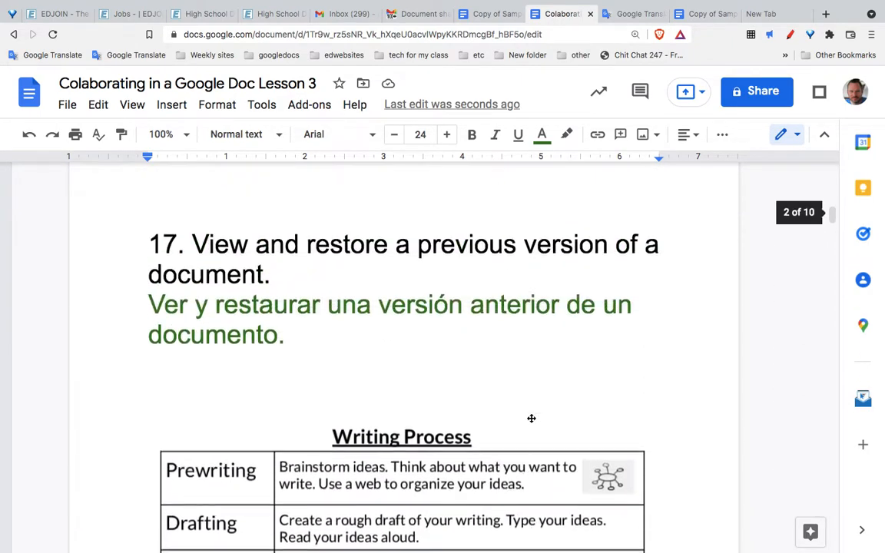
{"action": "scroll", "coordinate": [531, 418], "scroll_direction": "down", "scroll_amount": 20}
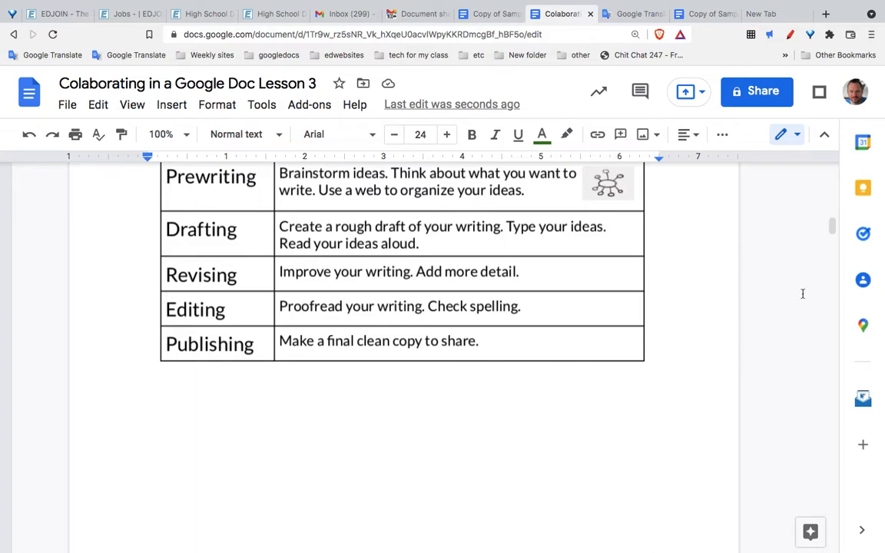
View the available document modes, and look through the Writing Process table and objectives 15 and 16 of the lesson
{"action": "left_click", "coordinate": [798, 137]}
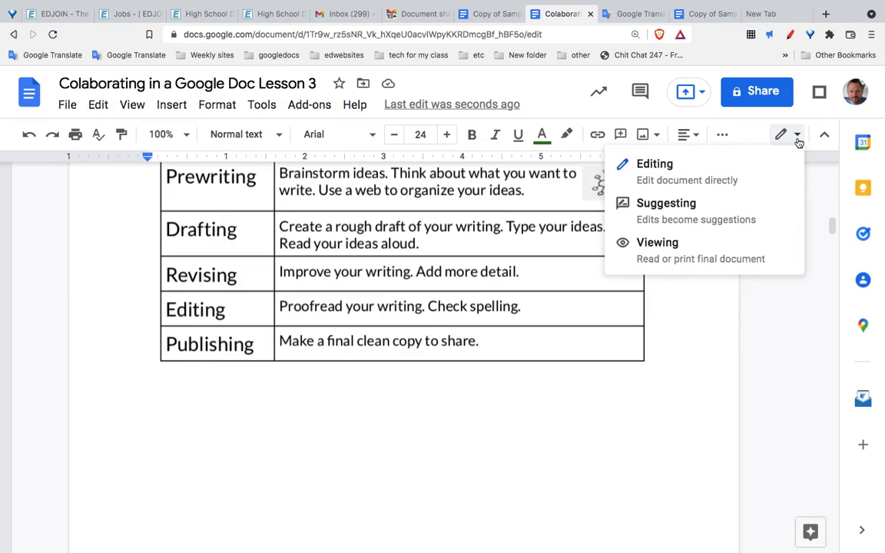
{"action": "left_click", "coordinate": [785, 367]}
{"action": "scroll", "coordinate": [785, 366], "scroll_direction": "up", "scroll_amount": 2}
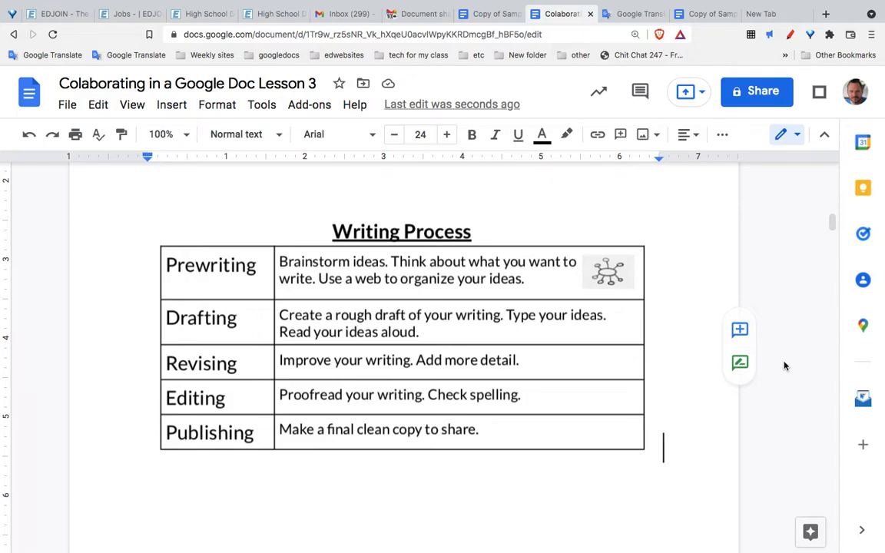
{"action": "scroll", "coordinate": [680, 292], "scroll_direction": "up", "scroll_amount": 1}
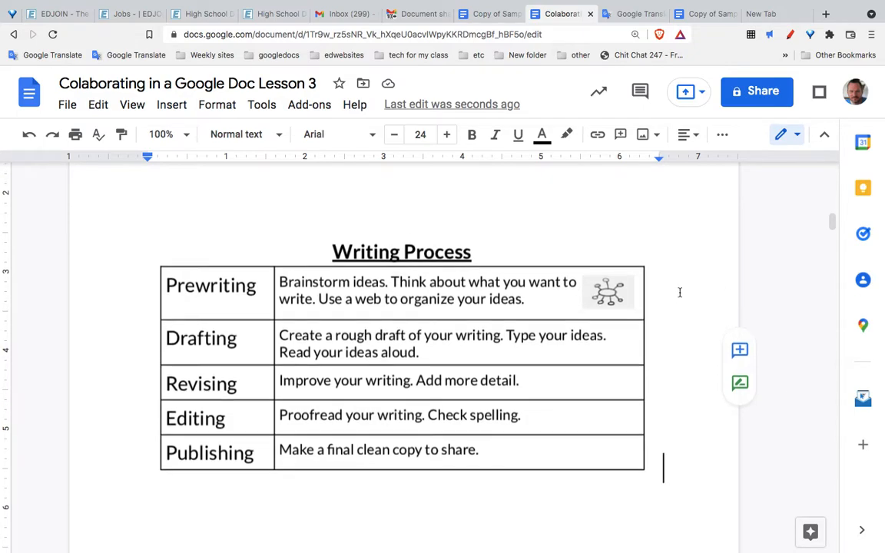
{"action": "scroll", "coordinate": [680, 292], "scroll_direction": "up", "scroll_amount": 15}
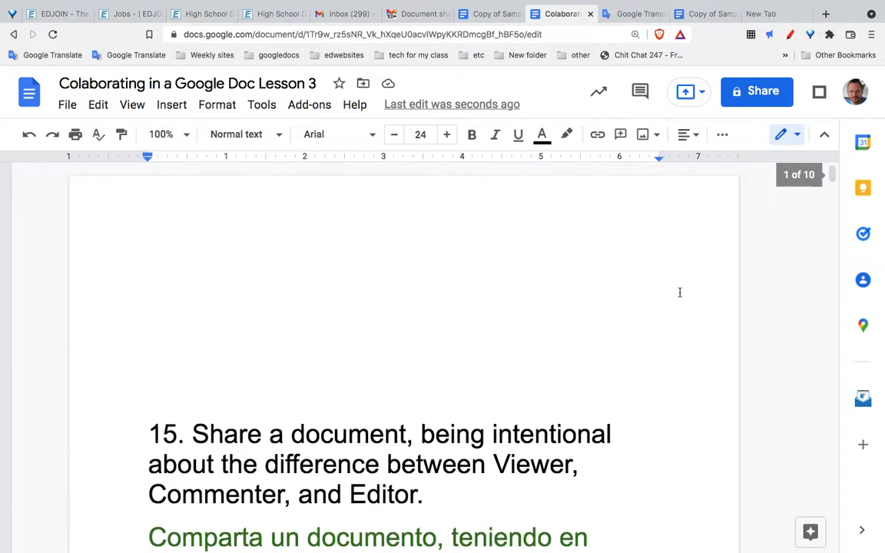
{"action": "scroll", "coordinate": [680, 292], "scroll_direction": "down", "scroll_amount": 6}
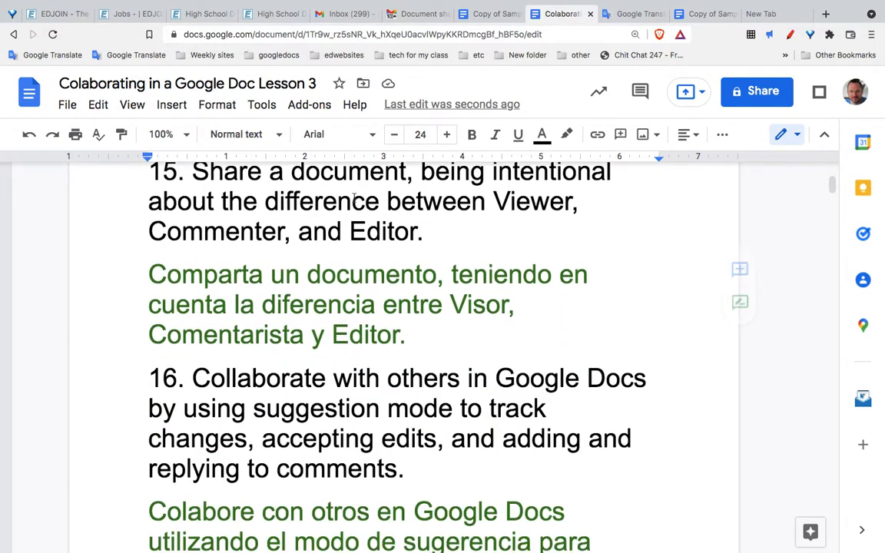
Examine the file and edit commands available for the lesson document
{"action": "left_click", "coordinate": [66, 104]}
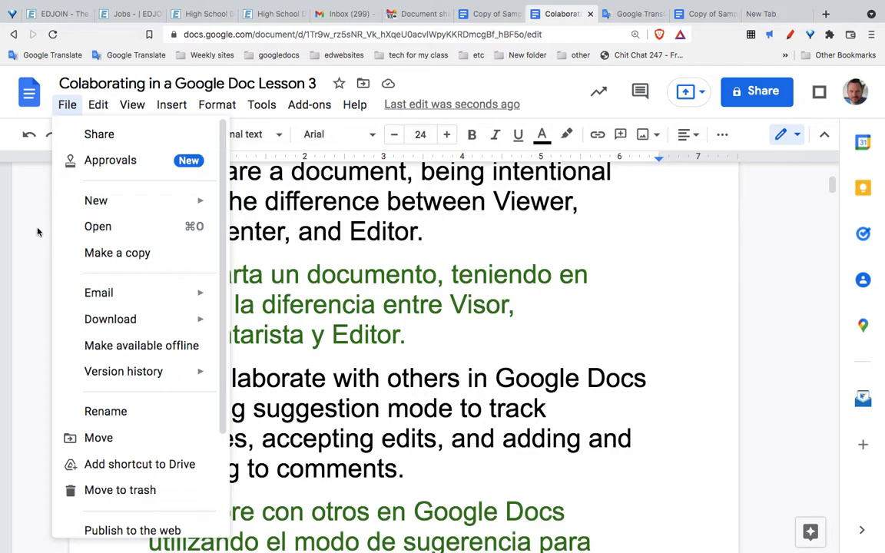
{"action": "mouse_move", "coordinate": [99, 110]}
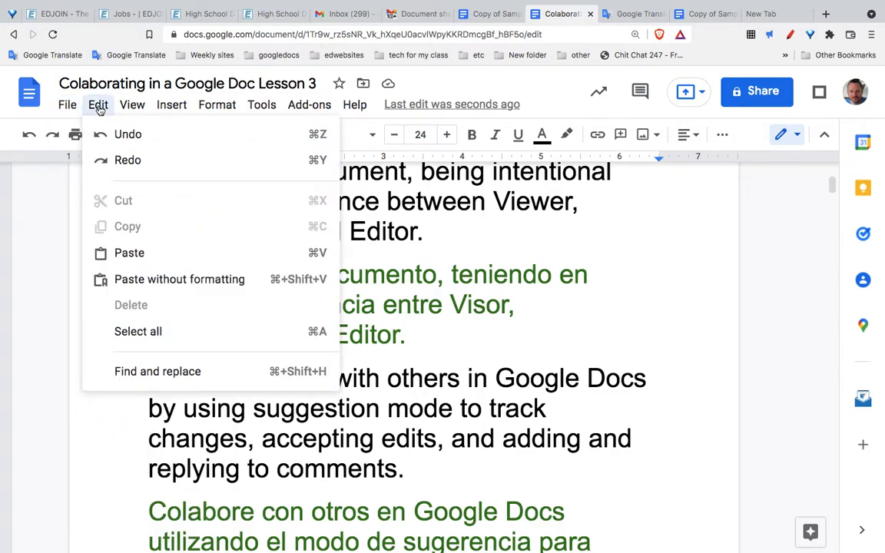
{"action": "mouse_move", "coordinate": [160, 107]}
{"action": "left_click", "coordinate": [29, 234]}
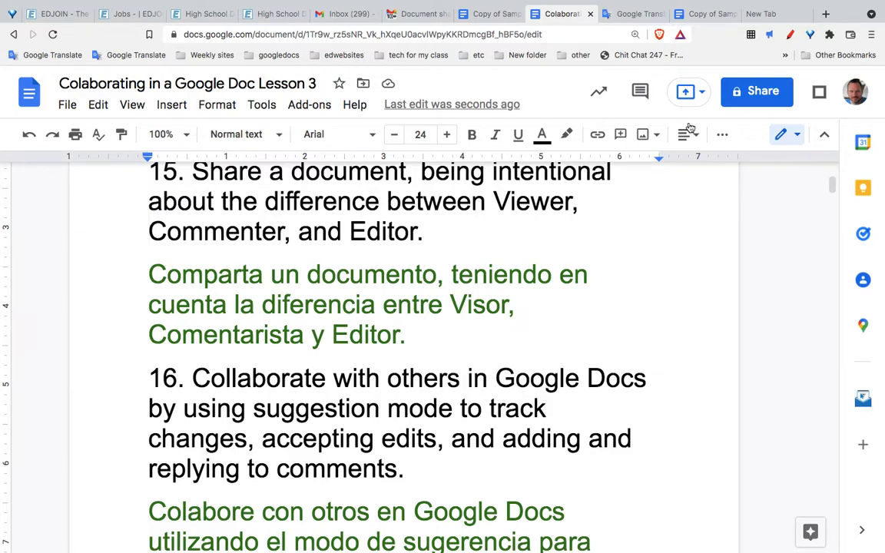
Reveal the additional formatting tools, and hide and restore the document's menus
{"action": "left_click", "coordinate": [722, 135]}
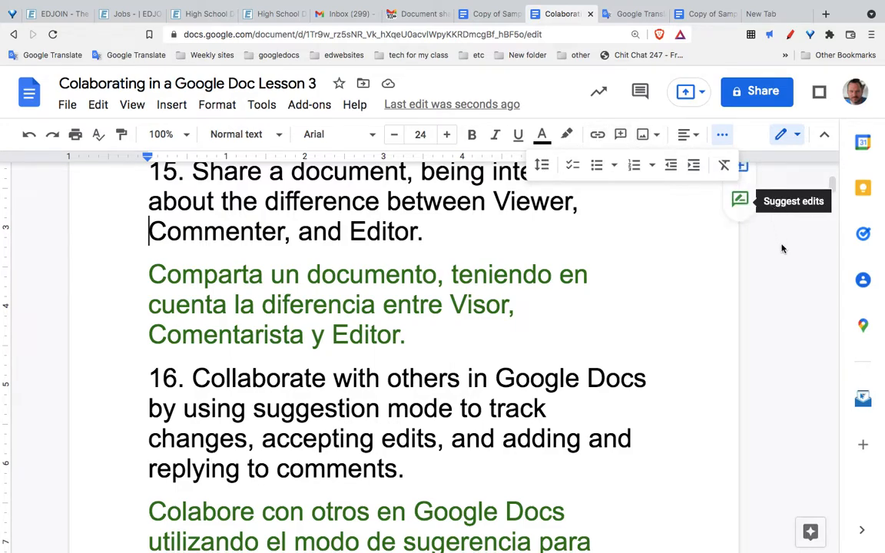
{"action": "left_click", "coordinate": [790, 284]}
{"action": "left_click", "coordinate": [824, 134]}
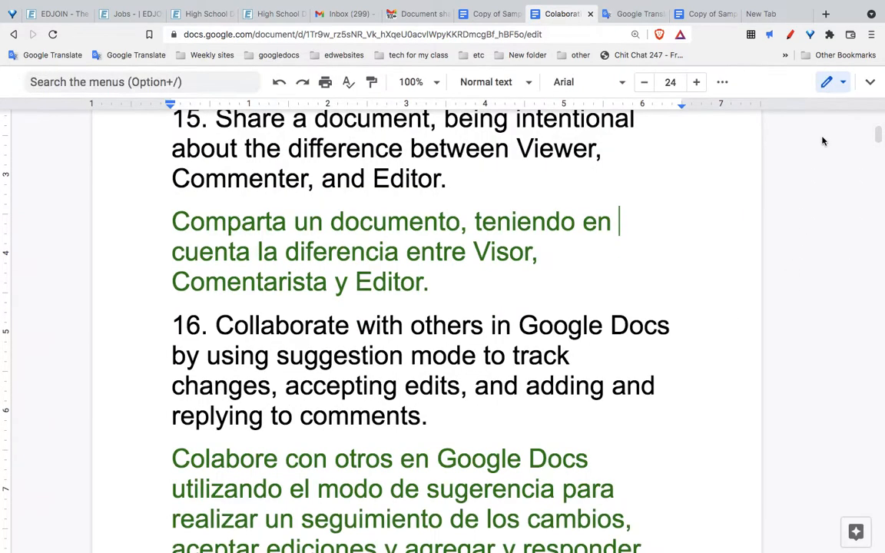
{"action": "left_click", "coordinate": [869, 81]}
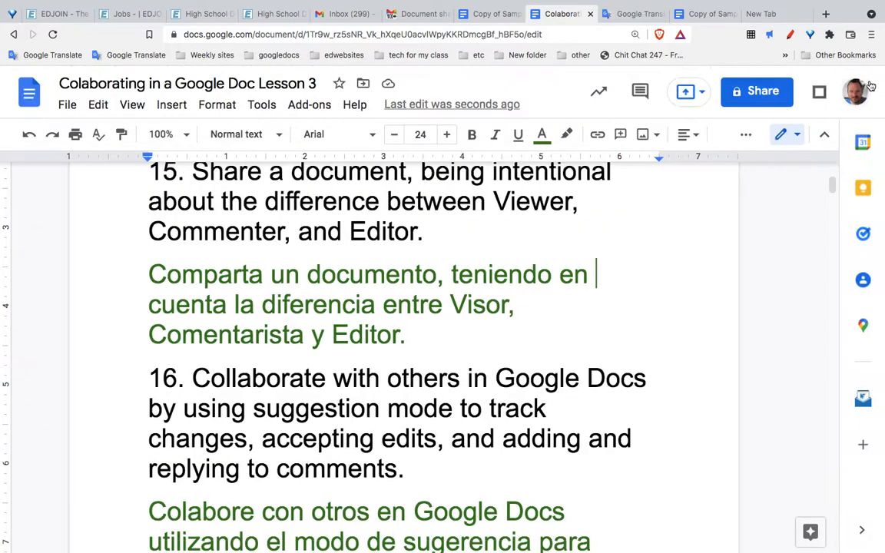